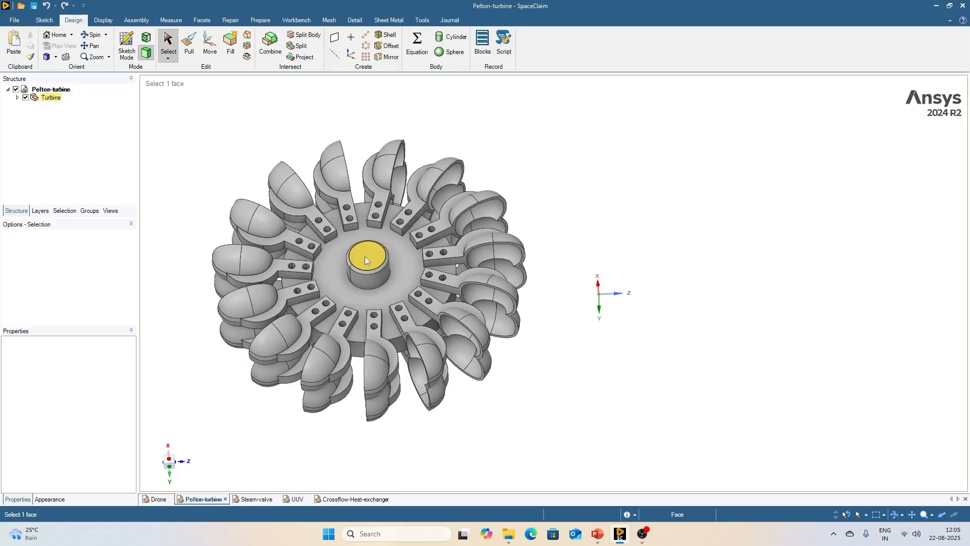
- Examine the Pelton turbine's hub, bolted arms and buckets from several angles and at close range
{"action": "middle_click_drag", "start_coordinate": [368, 256], "coordinate": [381, 291]}
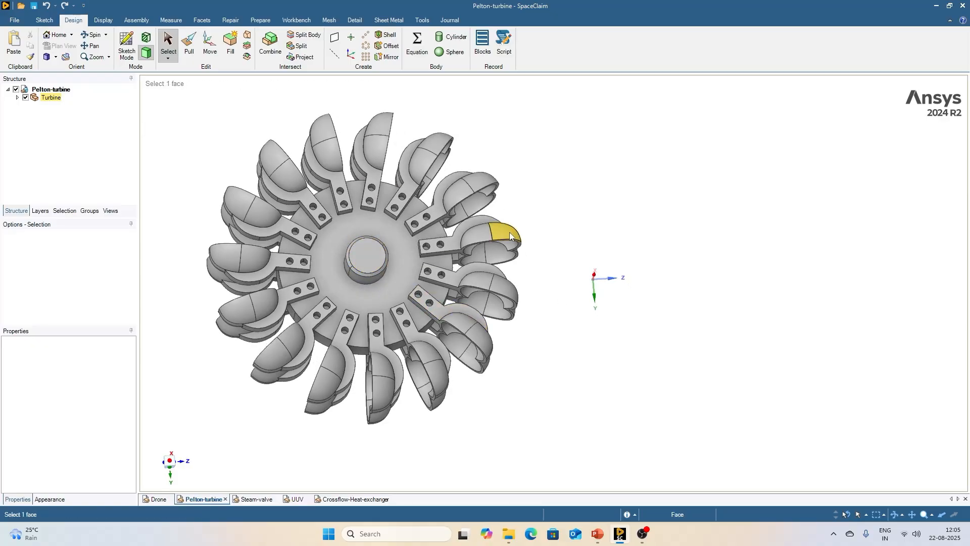
{"action": "mouse_move", "coordinate": [510, 236]}
{"action": "middle_mouse_down"}
{"action": "mouse_move", "coordinate": [487, 196]}
{"action": "mouse_move", "coordinate": [498, 215]}
{"action": "mouse_move", "coordinate": [470, 191]}
{"action": "mouse_move", "coordinate": [526, 186]}
{"action": "mouse_move", "coordinate": [559, 234]}
{"action": "mouse_move", "coordinate": [520, 271]}
{"action": "mouse_move", "coordinate": [495, 273]}
{"action": "middle_mouse_up"}
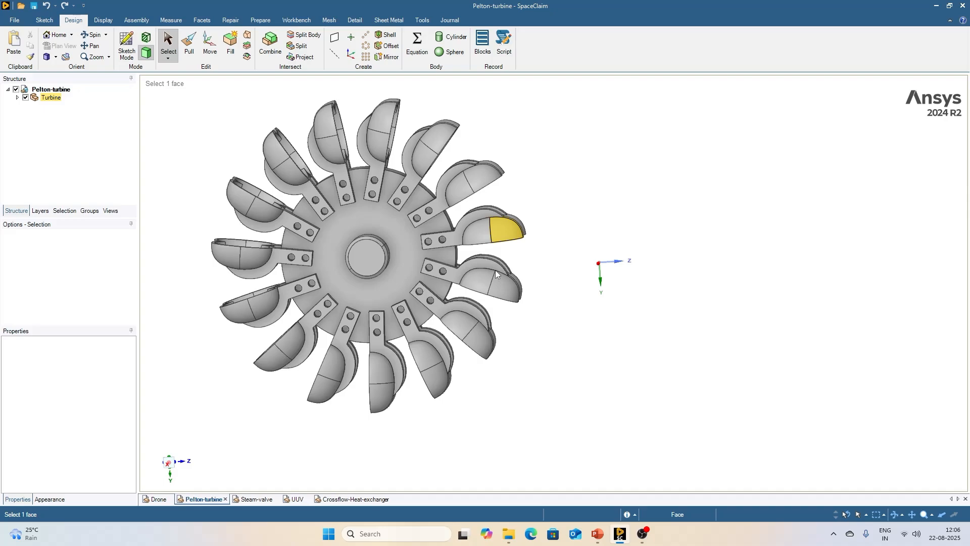
{"action": "left_click", "coordinate": [408, 259]}
{"action": "scroll", "coordinate": [408, 259], "scroll_direction": "up", "scroll_amount": 3}
{"action": "scroll", "coordinate": [408, 259], "scroll_direction": "down", "scroll_amount": 5}
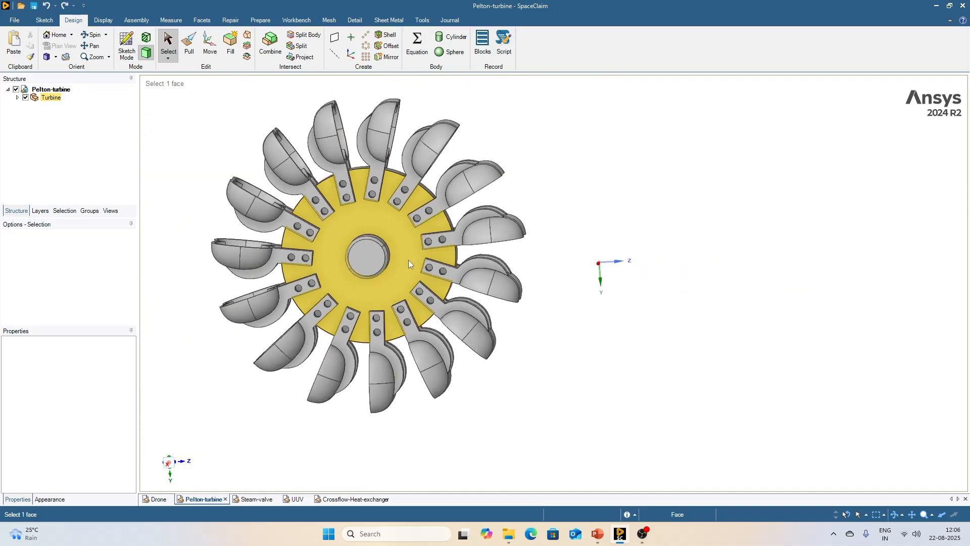
{"action": "scroll", "coordinate": [408, 259], "scroll_direction": "up", "scroll_amount": 8}
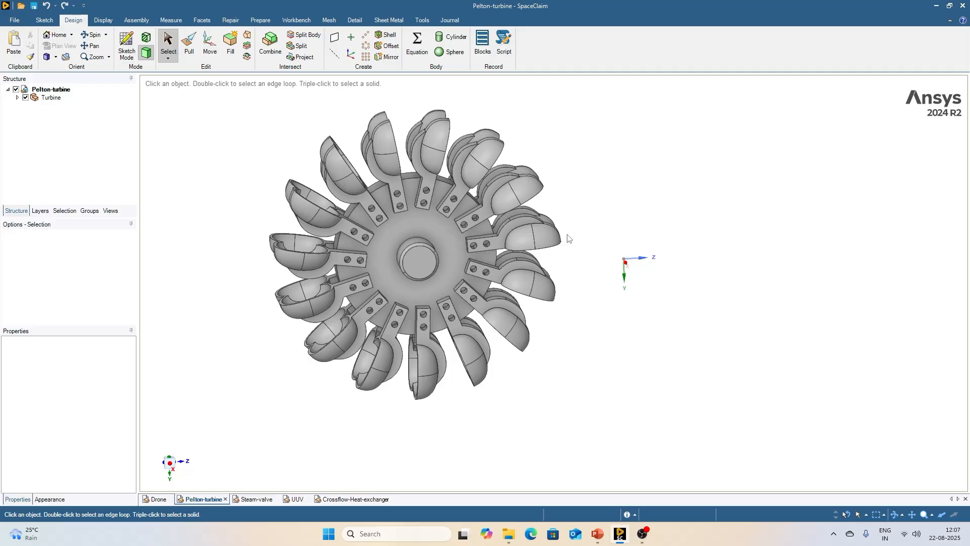
{"action": "left_click", "coordinate": [468, 270]}
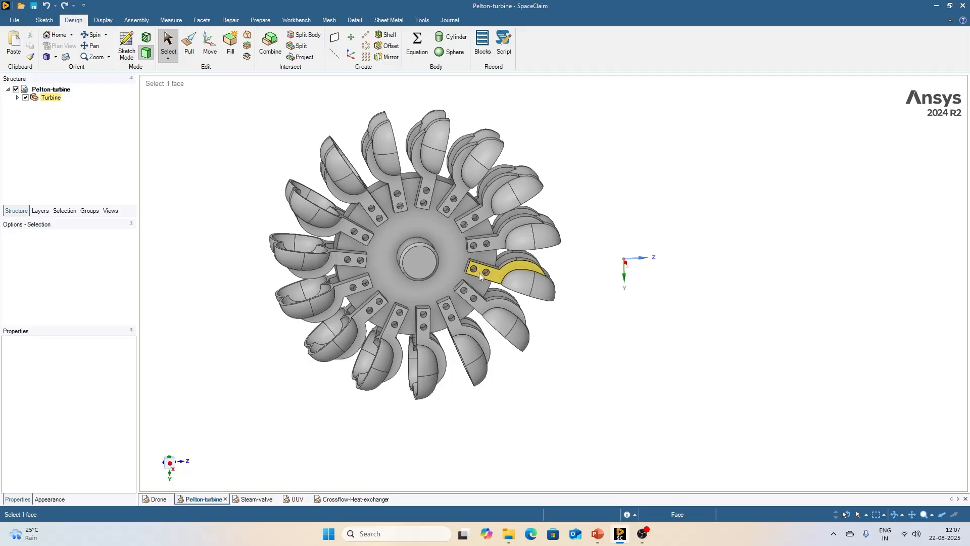
{"action": "left_click", "coordinate": [478, 186]}
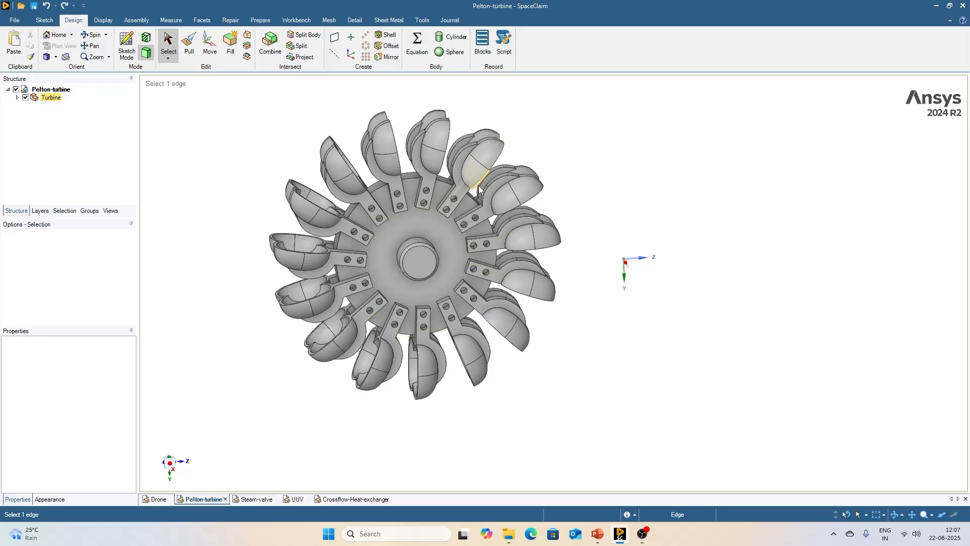
{"action": "scroll", "coordinate": [479, 190], "scroll_direction": "up", "scroll_amount": 8}
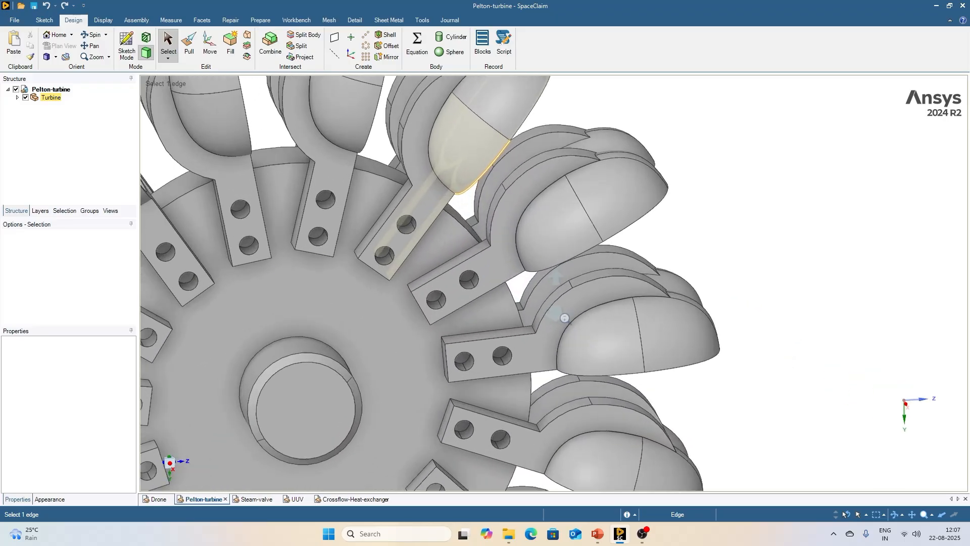
{"action": "scroll", "coordinate": [565, 318], "scroll_direction": "down", "scroll_amount": 10}
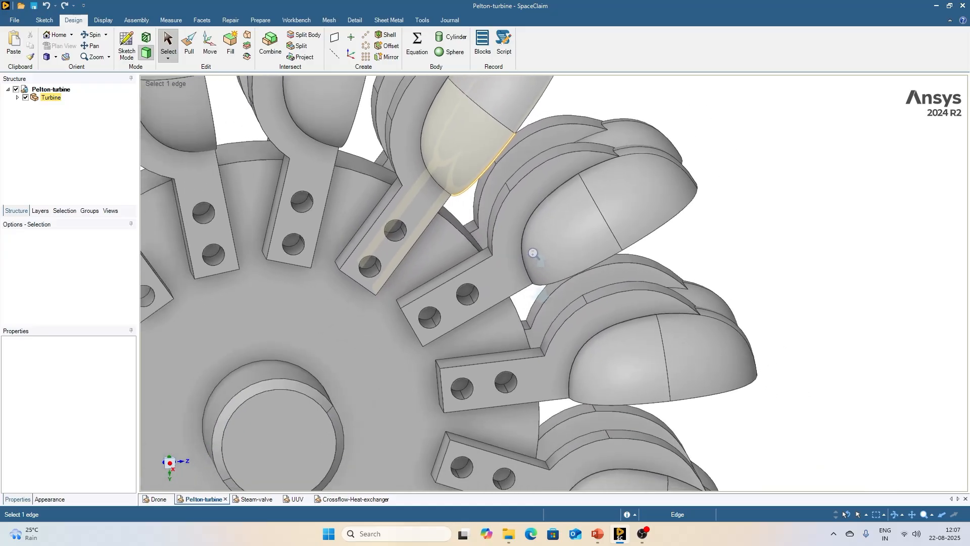
{"action": "scroll", "coordinate": [522, 226], "scroll_direction": "down", "scroll_amount": 10}
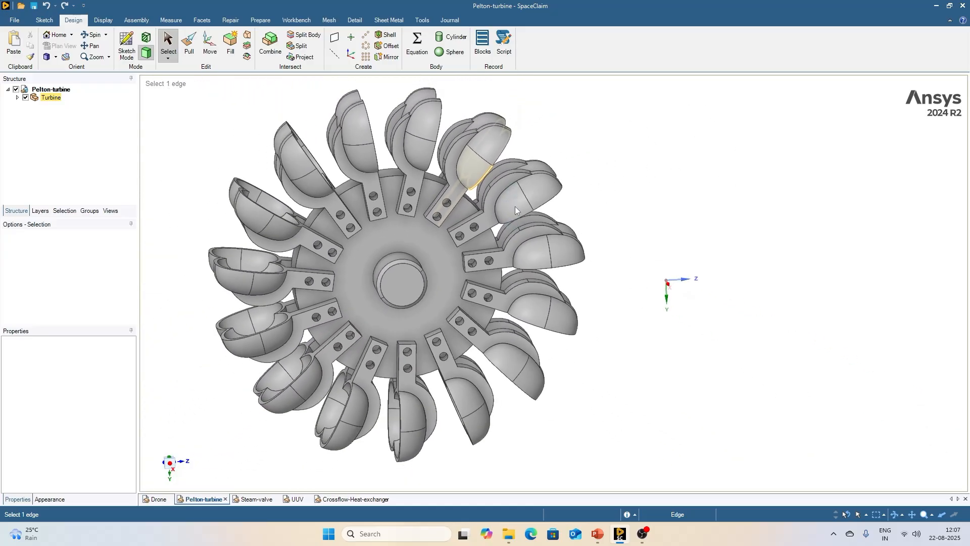
{"action": "left_click", "coordinate": [593, 307]}
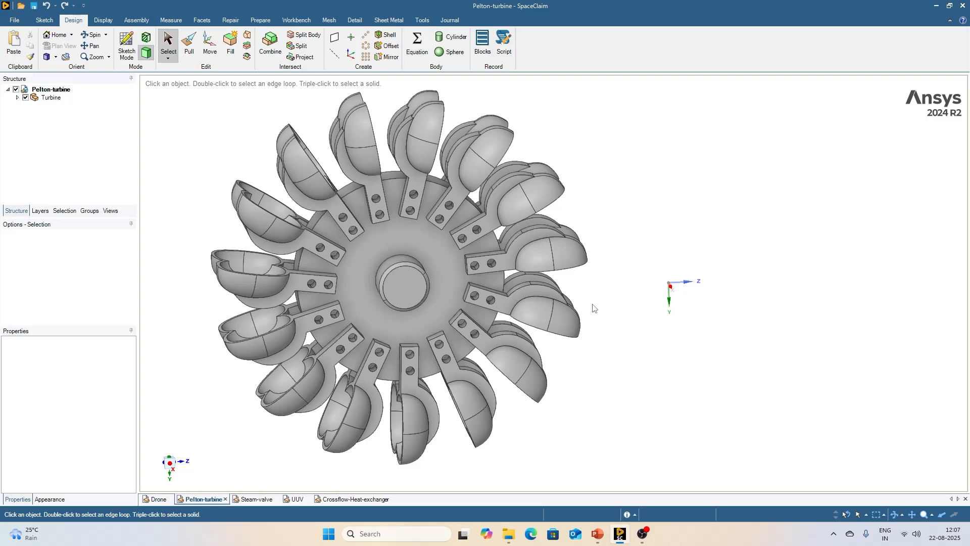
- Show the standard view orientations offered for the outer face of an upper bucket and dismiss them without choosing one
{"action": "left_click", "coordinate": [401, 249]}
{"action": "middle_click_drag", "start_coordinate": [401, 248], "coordinate": [435, 287], "text": "shift"}
{"action": "left_click", "coordinate": [418, 171]}
{"action": "right_click", "coordinate": [420, 172]}
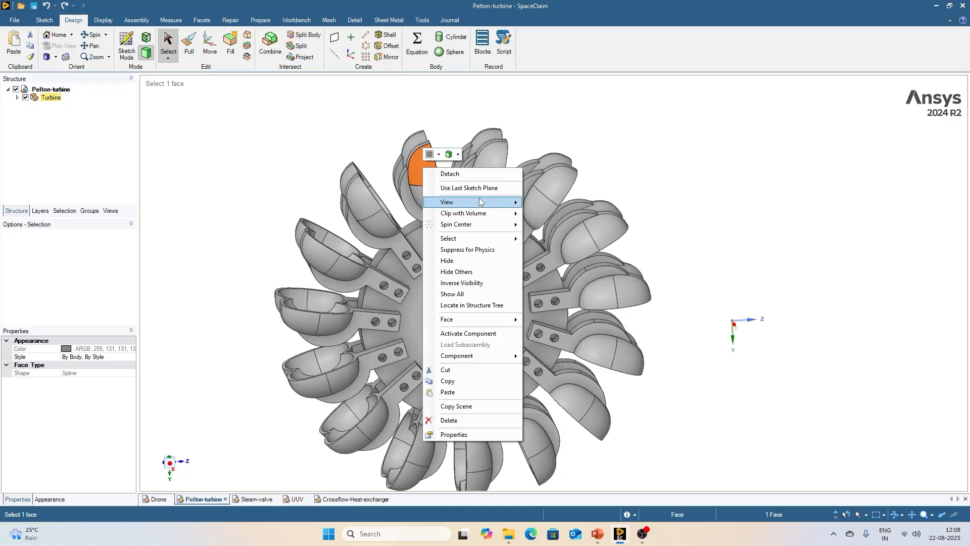
{"action": "mouse_move", "coordinate": [480, 202]}
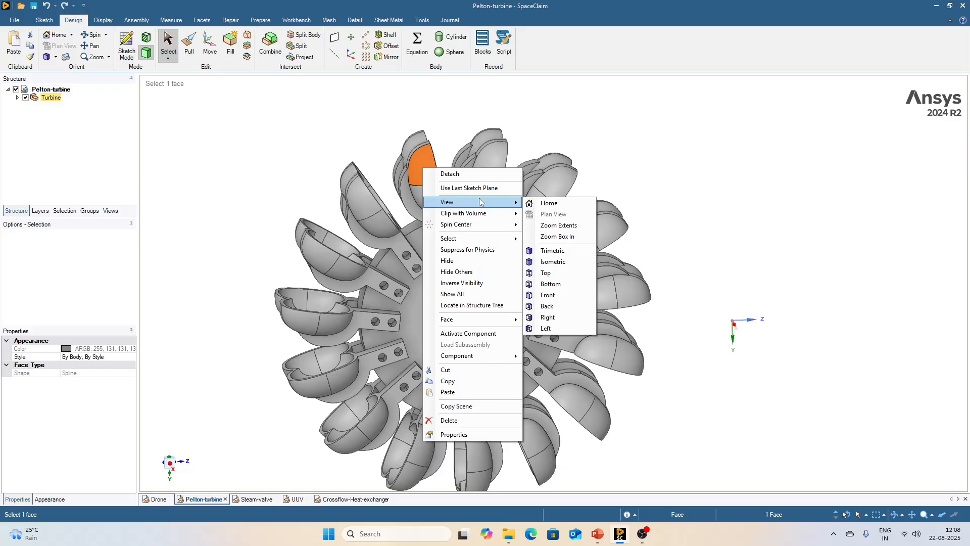
{"action": "left_click", "coordinate": [293, 190]}
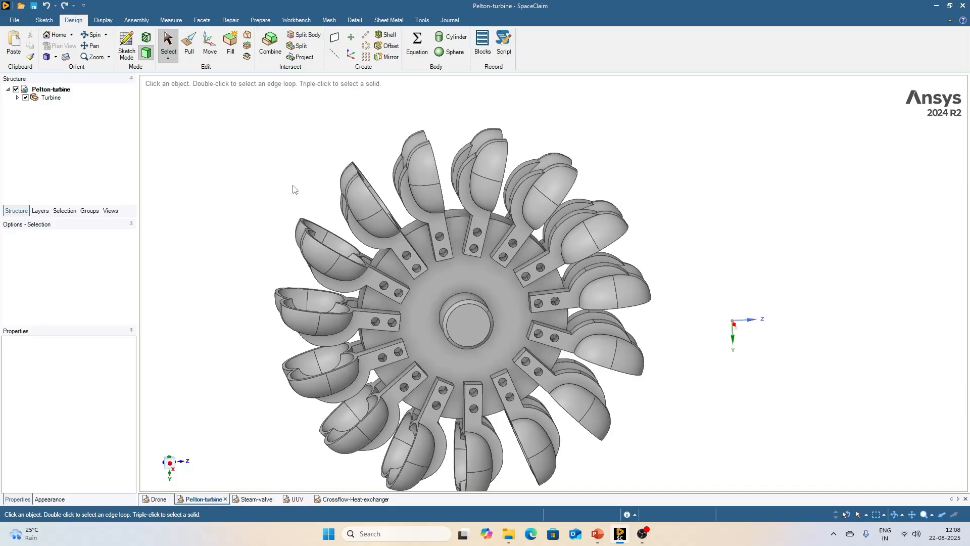
- Review the navigation theme and its spin, pan and zoom assignments in the program options
{"action": "left_click", "coordinate": [14, 19]}
{"action": "left_click", "coordinate": [142, 221]}
{"action": "left_click", "coordinate": [320, 211]}
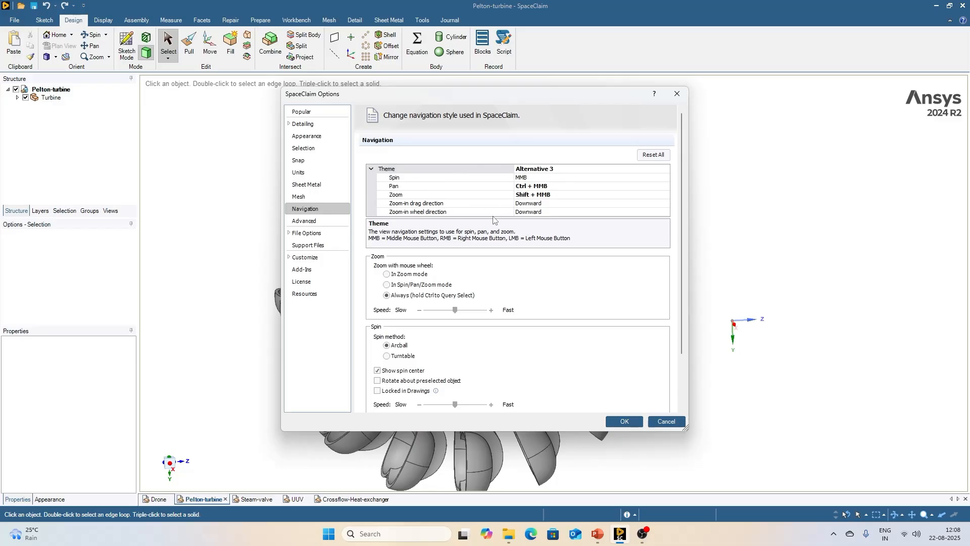
{"action": "left_click", "coordinate": [615, 421]}
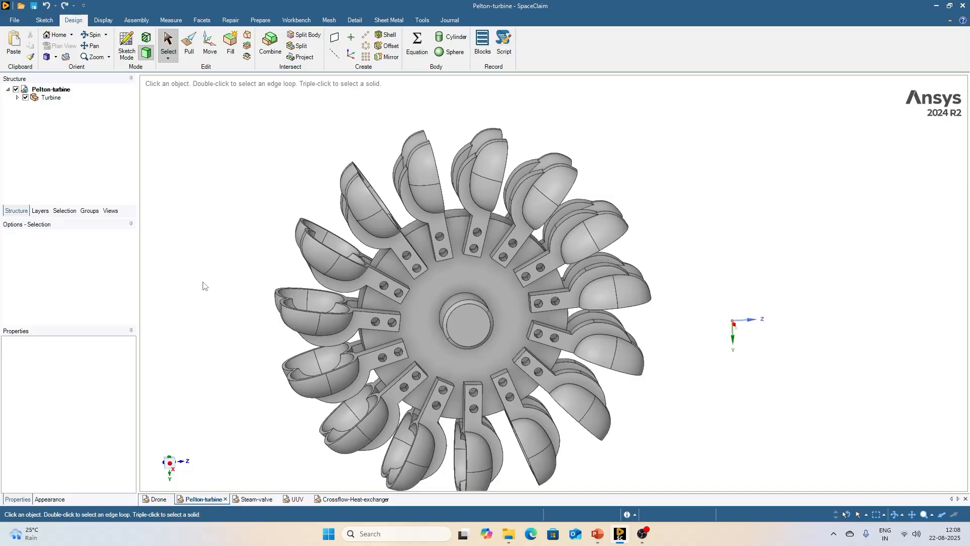
- Select a bucket's outer face, the neighbouring bucket's dividing edge and that bucket's outer face, one at a time
{"action": "left_click", "coordinate": [371, 213]}
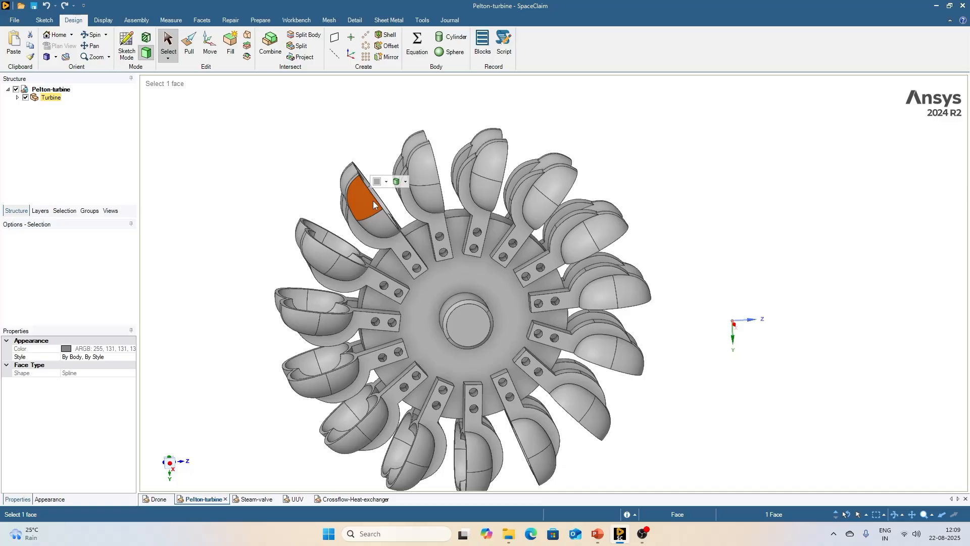
{"action": "left_click", "coordinate": [430, 186]}
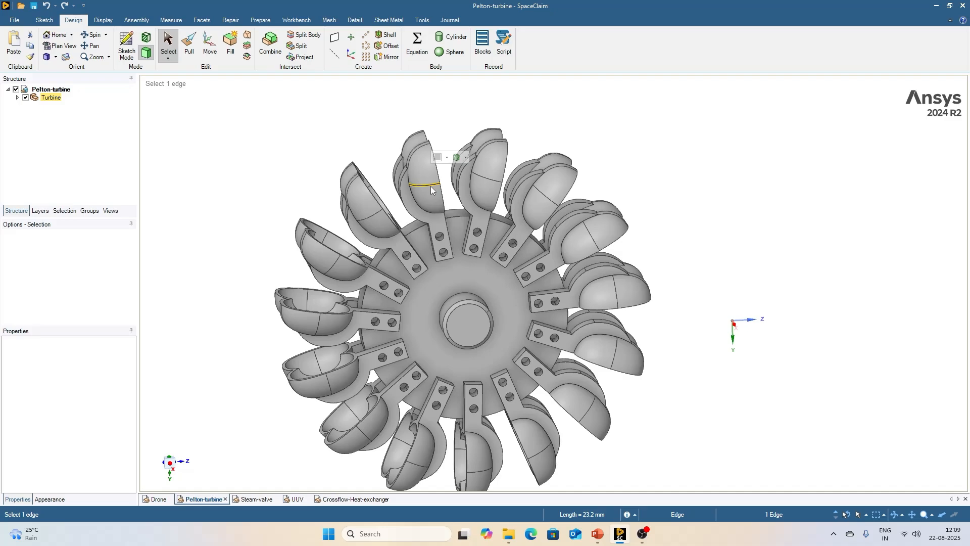
{"action": "left_click", "coordinate": [429, 181]}
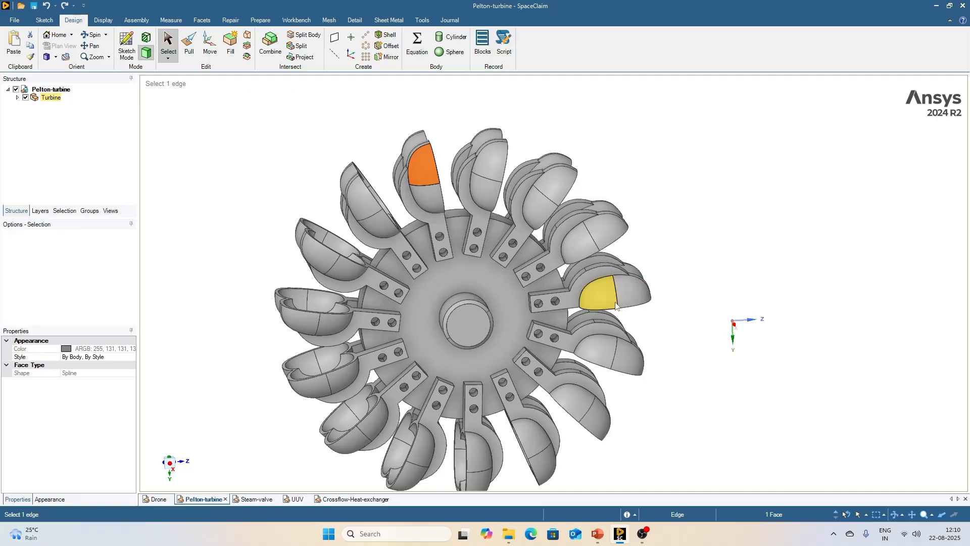
- Select one arm's long edge, add the outer faces of five adjacent buckets, and clear the selection
{"action": "left_click", "coordinate": [558, 329]}
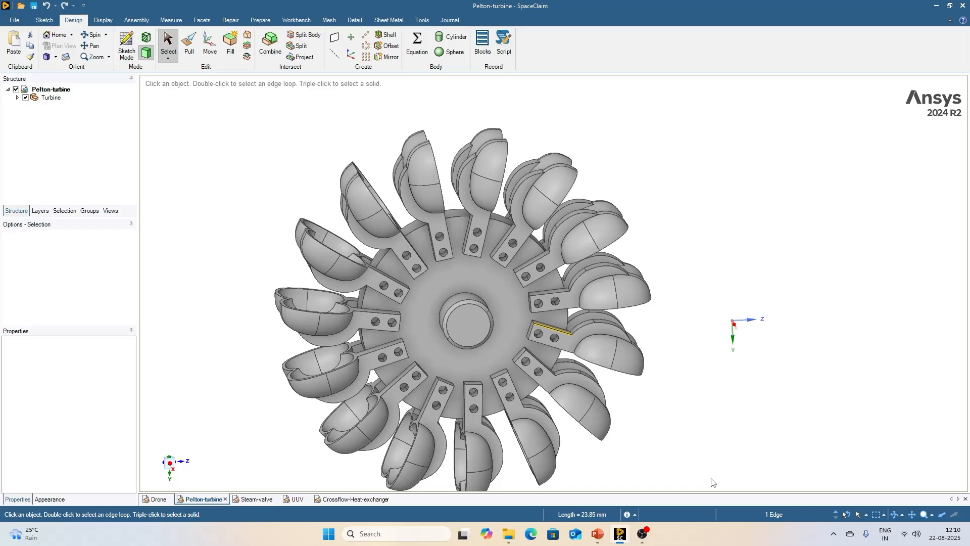
{"action": "left_click", "coordinate": [491, 164], "text": "ctrl"}
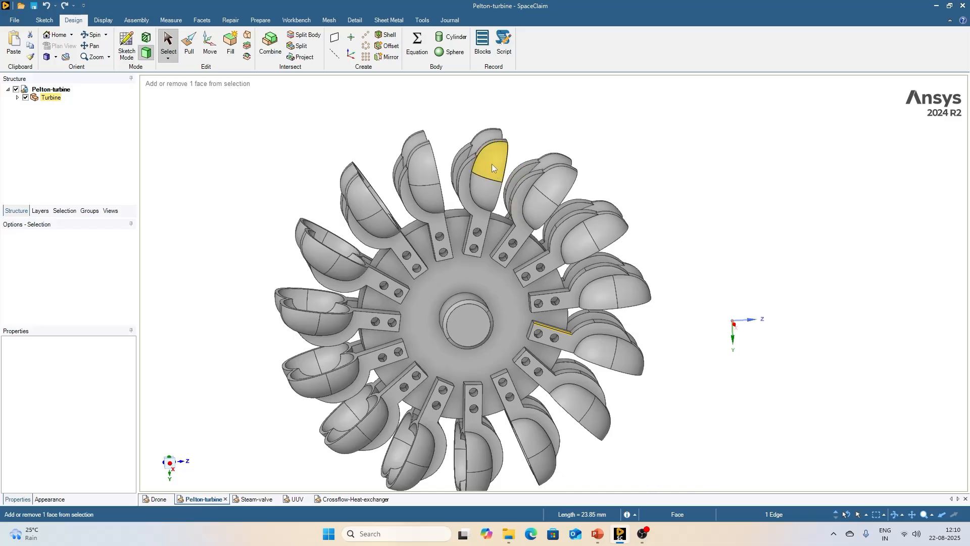
{"action": "left_click", "coordinate": [427, 166], "text": "ctrl"}
{"action": "left_click", "coordinate": [360, 202], "text": "ctrl"}
{"action": "left_click", "coordinate": [319, 252], "text": "ctrl"}
{"action": "left_click", "coordinate": [306, 316], "text": "ctrl"}
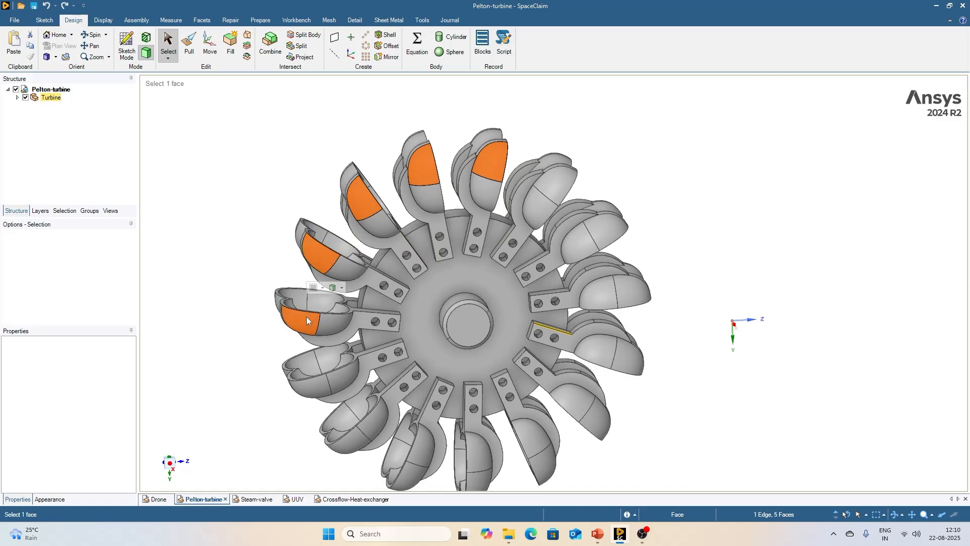
{"action": "left_click", "coordinate": [298, 169]}
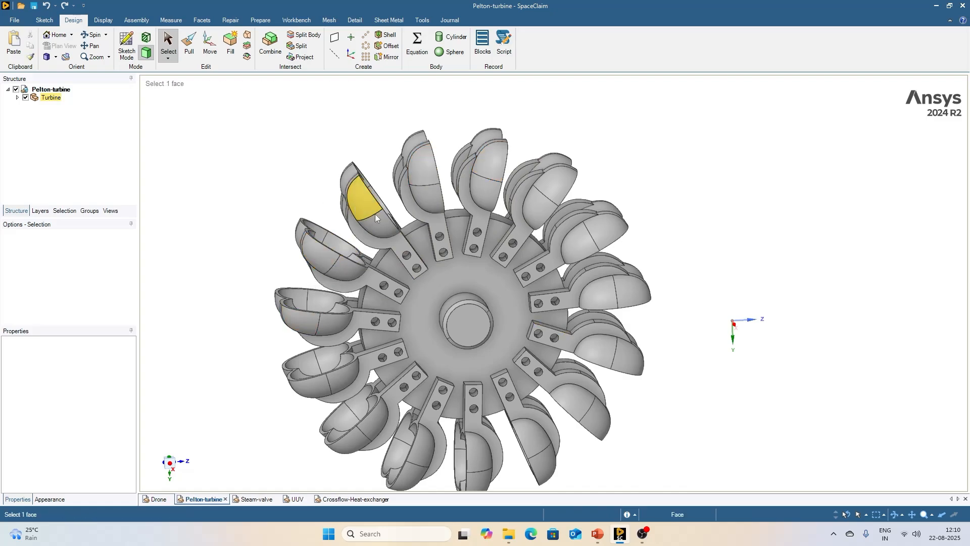
- Select one bucket's dividing edge and add the neighbouring bucket's inner face, outer face and dividing edge
{"action": "scroll", "coordinate": [375, 211], "scroll_direction": "up", "scroll_amount": 5}
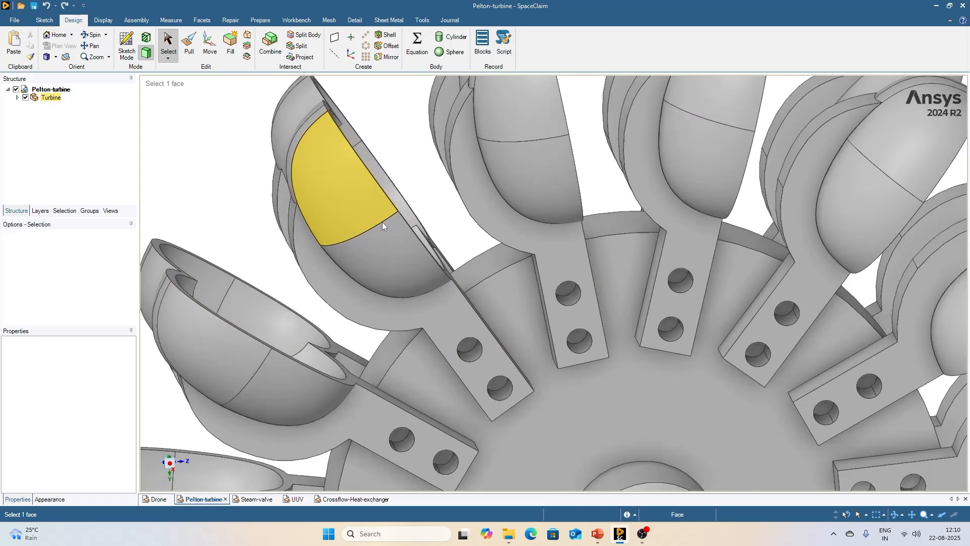
{"action": "left_click", "coordinate": [383, 222]}
{"action": "left_click", "coordinate": [523, 161], "text": "ctrl"}
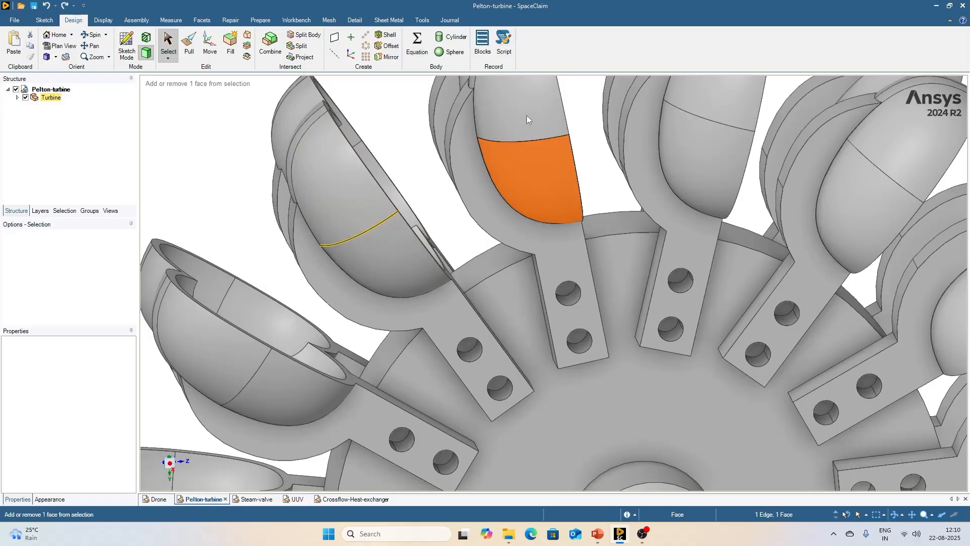
{"action": "left_click", "coordinate": [526, 107], "text": "ctrl"}
{"action": "left_click", "coordinate": [545, 137], "text": "ctrl"}
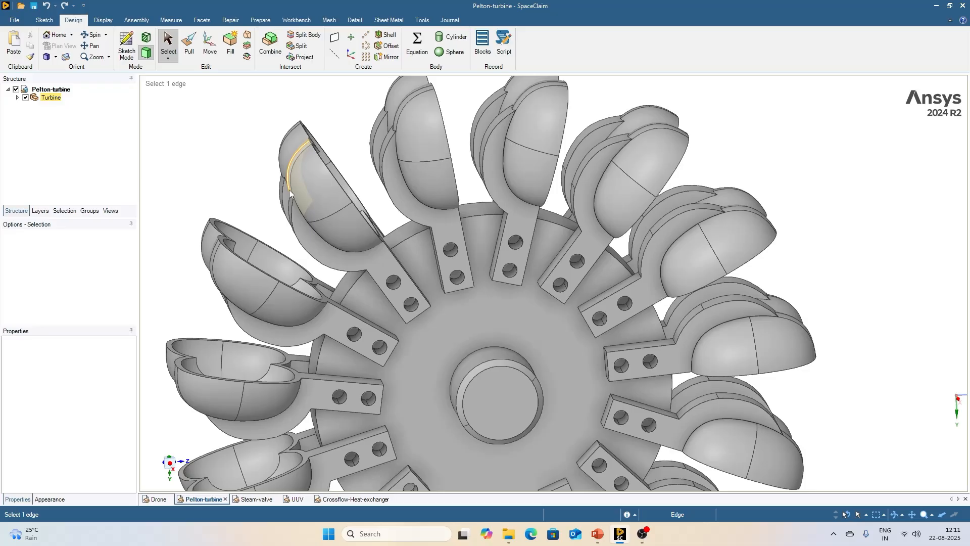
- Select the outer faces of three adjacent buckets, replace them with only the next bucket's outer face, and clear the selection
{"action": "left_click", "coordinate": [316, 195]}
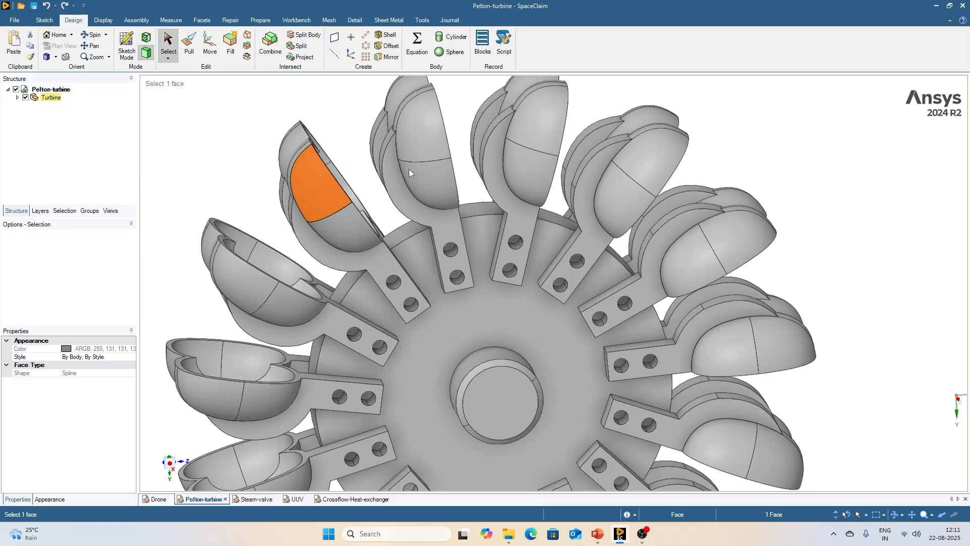
{"action": "left_click", "coordinate": [427, 142], "text": "ctrl"}
{"action": "left_click", "coordinate": [535, 136], "text": "ctrl"}
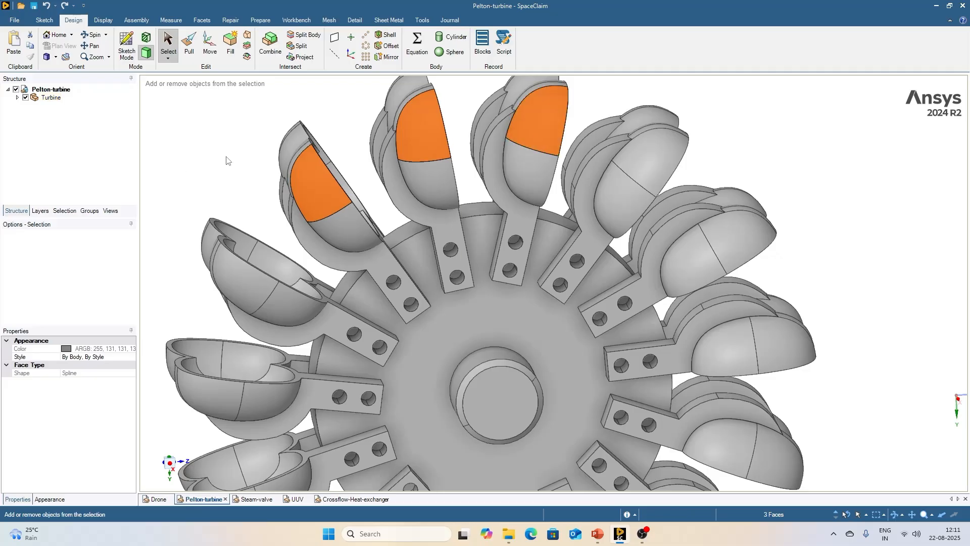
{"action": "left_click", "coordinate": [649, 165]}
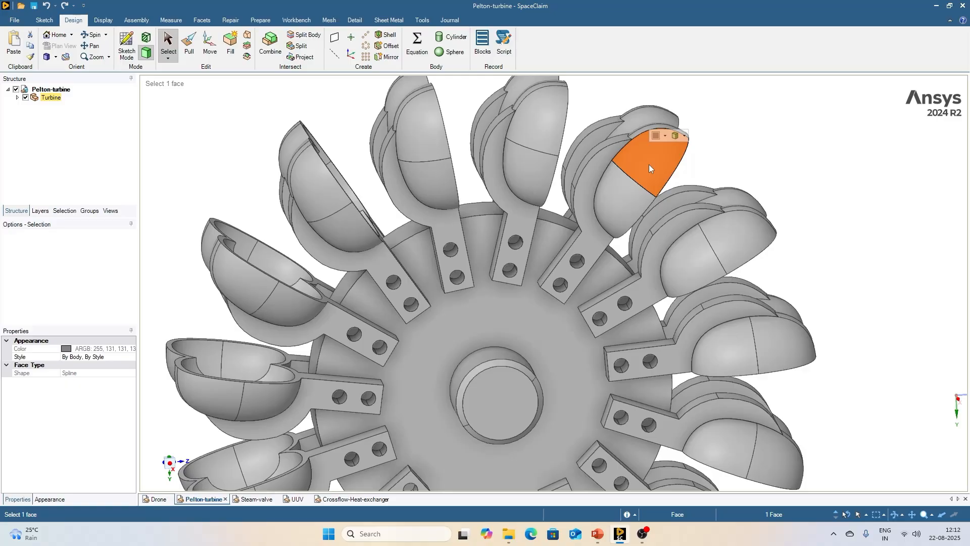
{"action": "left_click", "coordinate": [187, 173]}
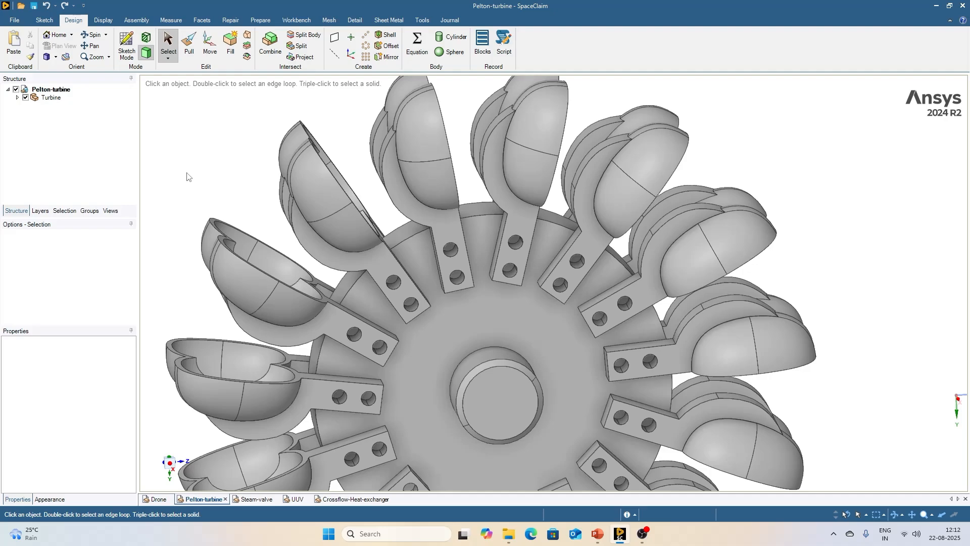
- Select the outer faces of three adjacent upper buckets and remove the third bucket's face from the selection
{"action": "scroll", "coordinate": [187, 176], "scroll_direction": "down", "scroll_amount": 2}
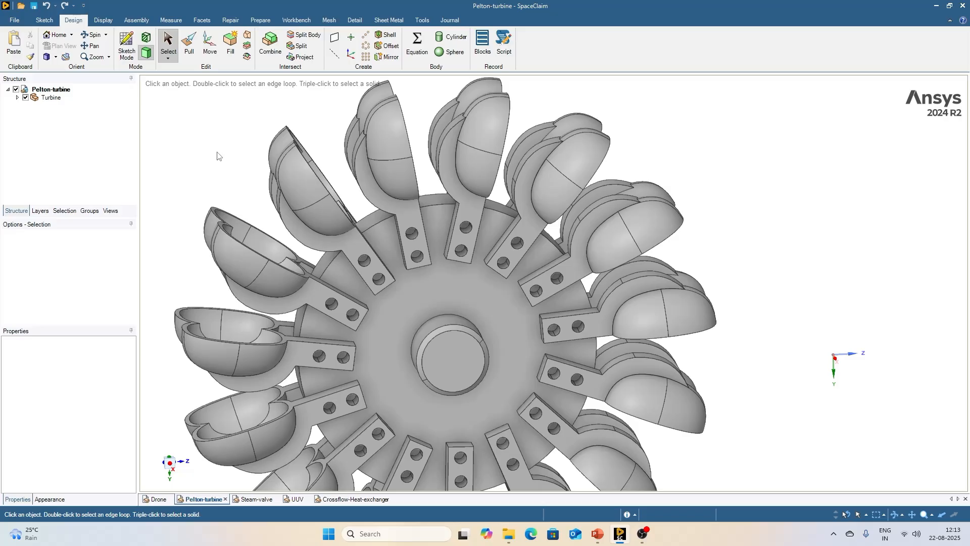
{"action": "left_click", "coordinate": [305, 192], "text": "ctrl"}
{"action": "left_click", "coordinate": [397, 129], "text": "ctrl"}
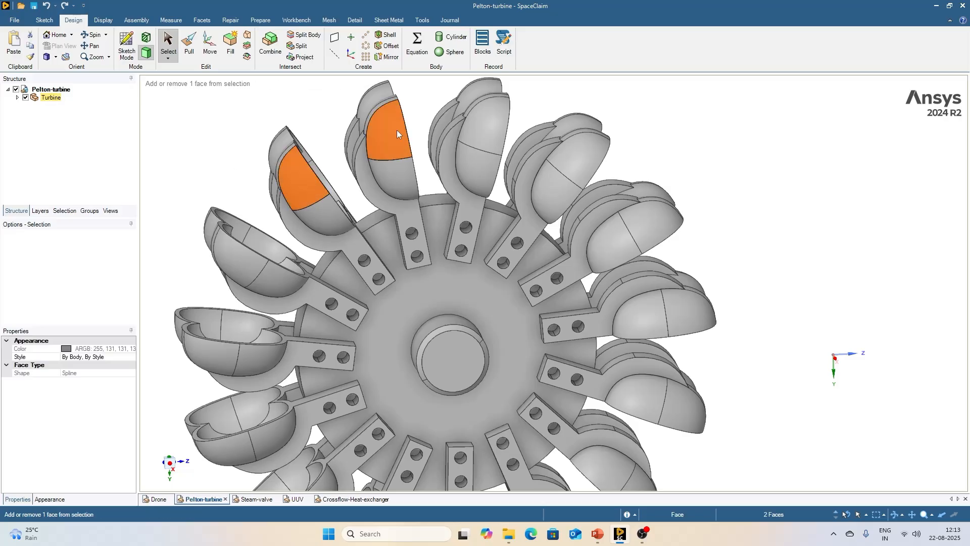
{"action": "left_click", "coordinate": [488, 129], "text": "ctrl"}
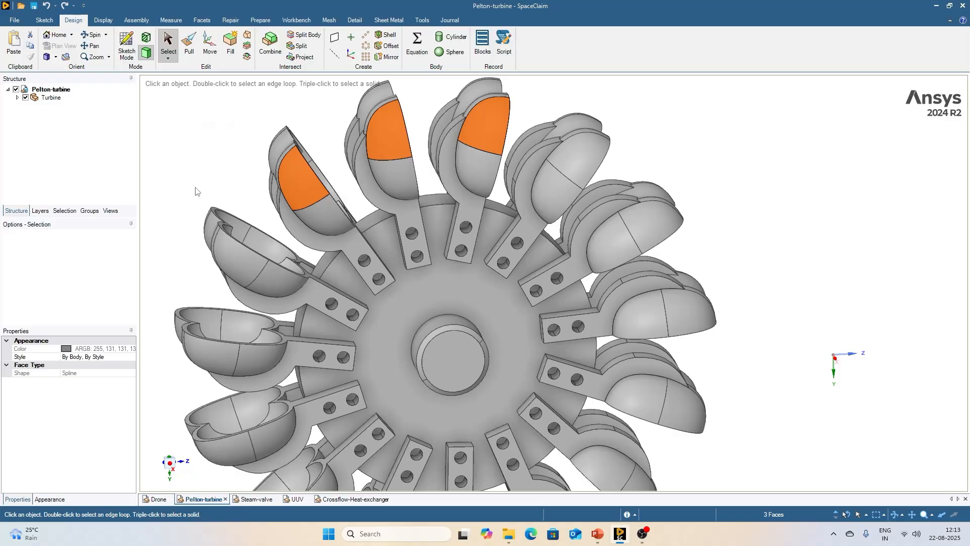
{"action": "left_click", "coordinate": [486, 132], "text": "ctrl"}
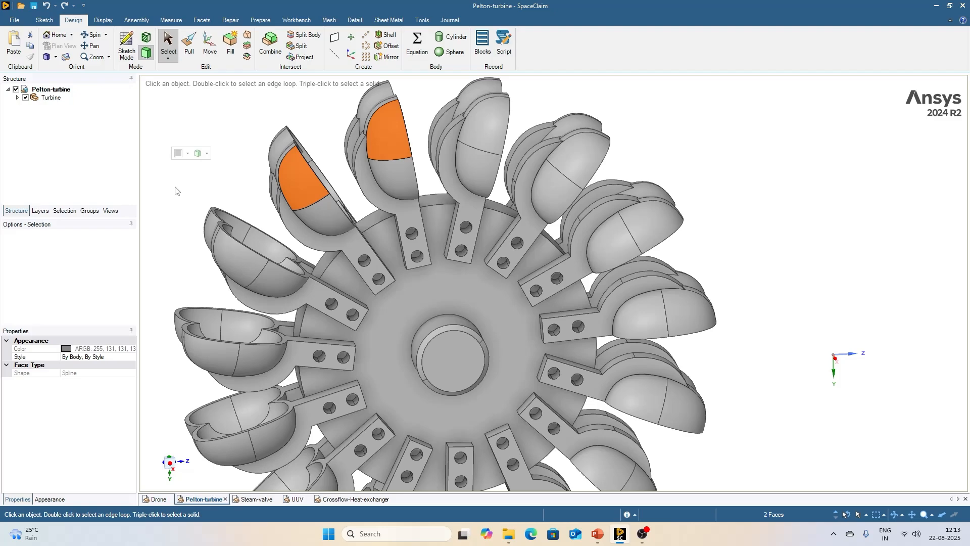
- Clear the two selected bucket faces and undo the clearing to restore the selection
{"action": "left_click", "coordinate": [203, 181]}
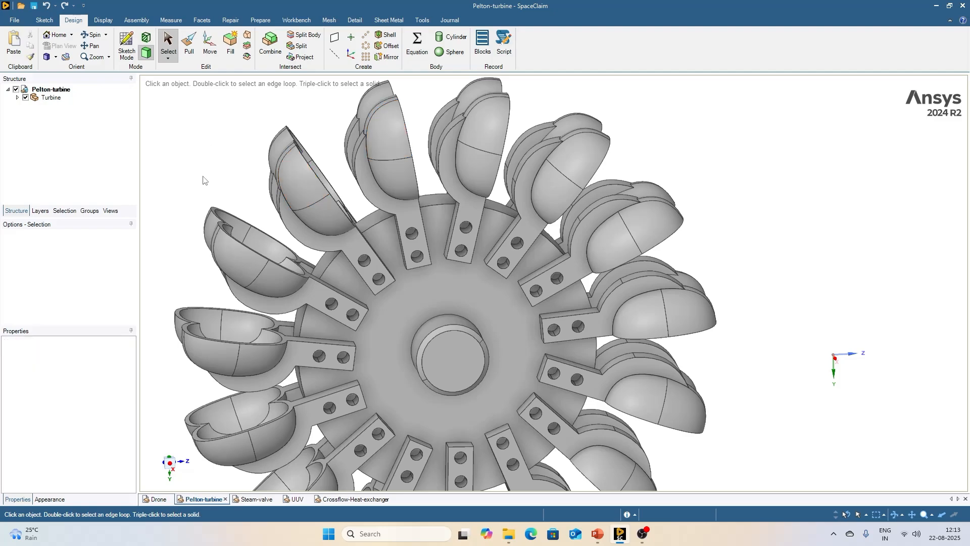
{"action": "key", "text": "ctrl+z"}
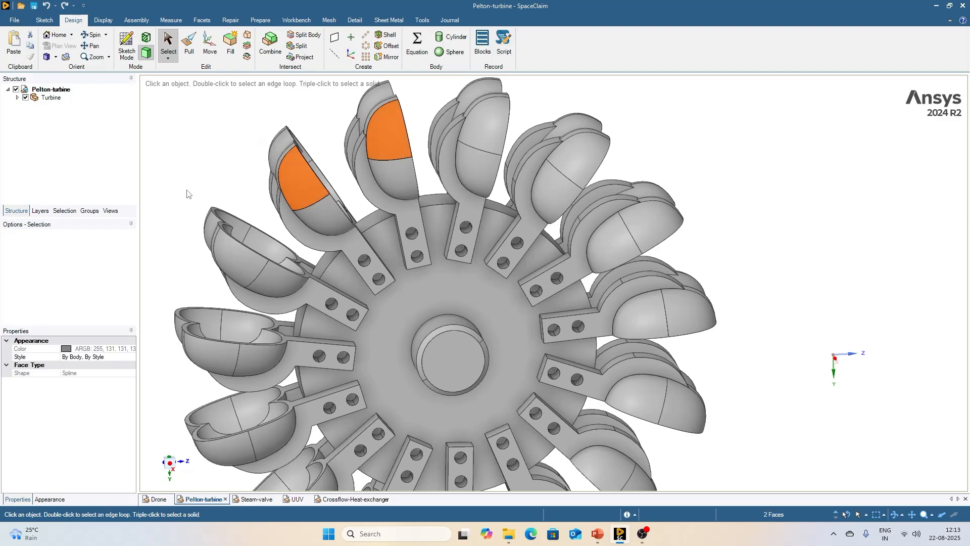
- Clear the selected bucket faces and turn the turbine to view its buckets from the other side and back
{"action": "left_click", "coordinate": [187, 194]}
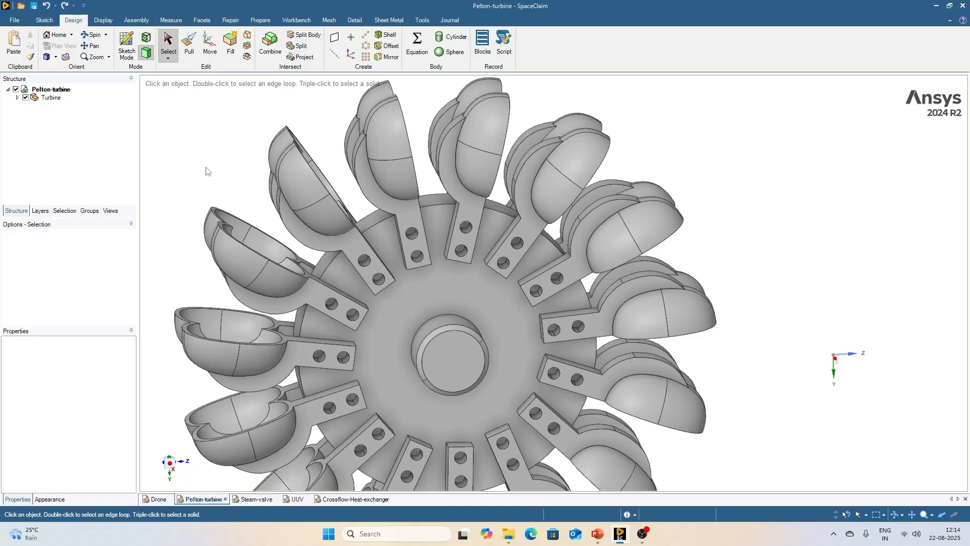
{"action": "scroll", "coordinate": [215, 134], "scroll_direction": "up", "scroll_amount": 2}
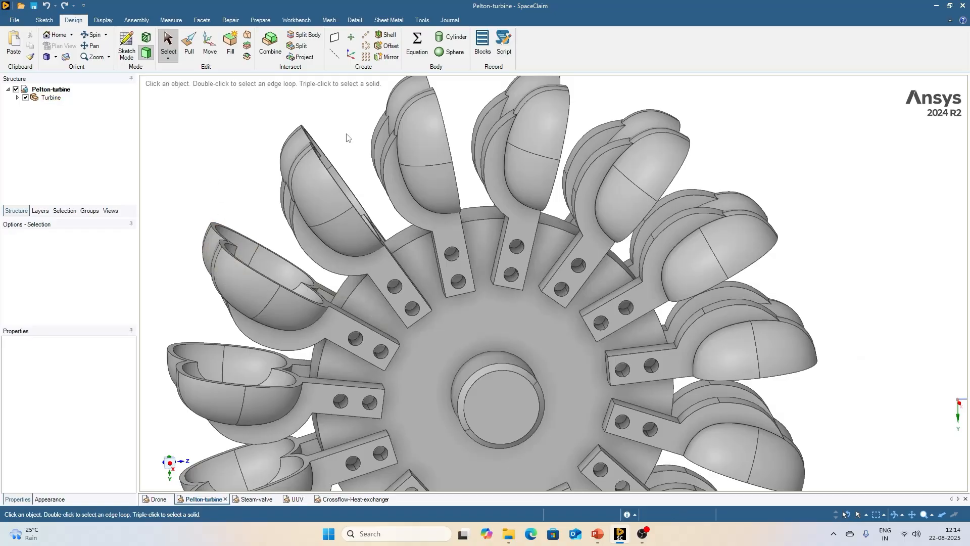
{"action": "left_click", "coordinate": [327, 207]}
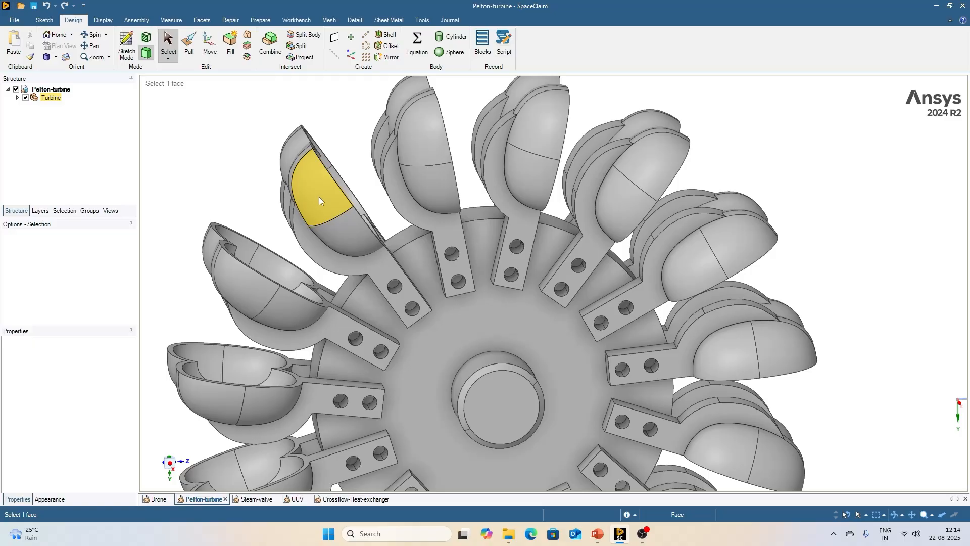
{"action": "left_click", "coordinate": [264, 189]}
{"action": "middle_click_drag", "start_coordinate": [281, 186], "coordinate": [464, 202]}
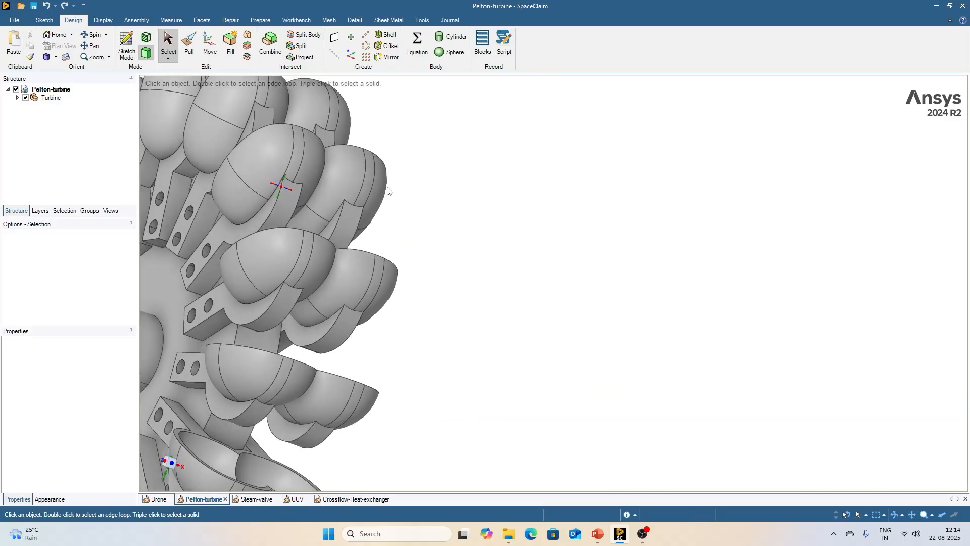
{"action": "middle_click_drag", "start_coordinate": [387, 190], "coordinate": [354, 182]}
{"action": "left_click", "coordinate": [269, 159]}
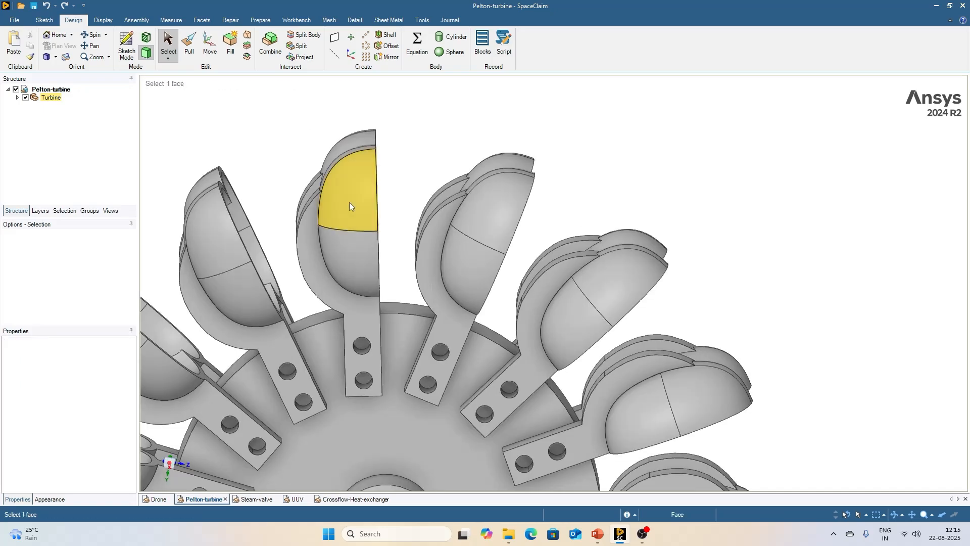
- Select an upper bucket's outer face and pick the hidden face behind it without changing the view
{"action": "left_click", "coordinate": [350, 206]}
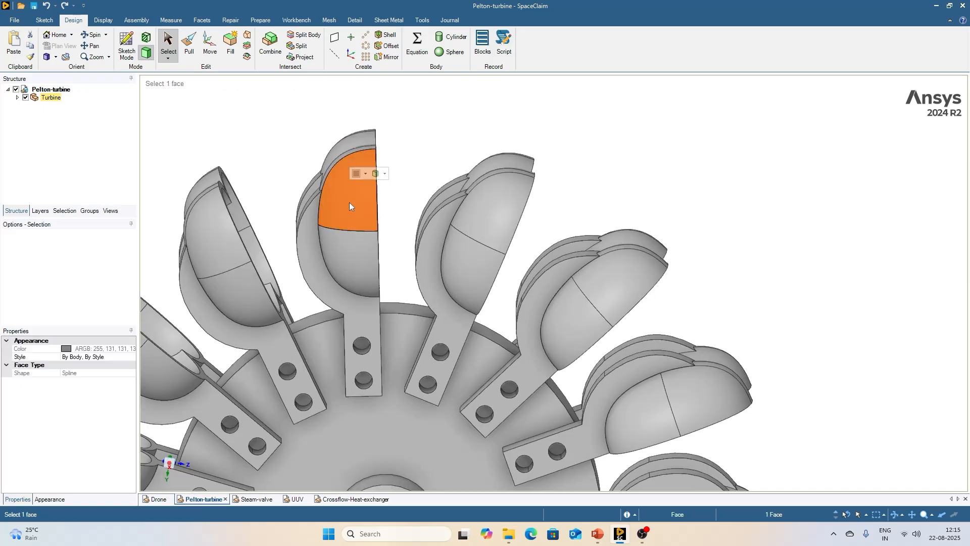
{"action": "key", "text": "ctrl"}
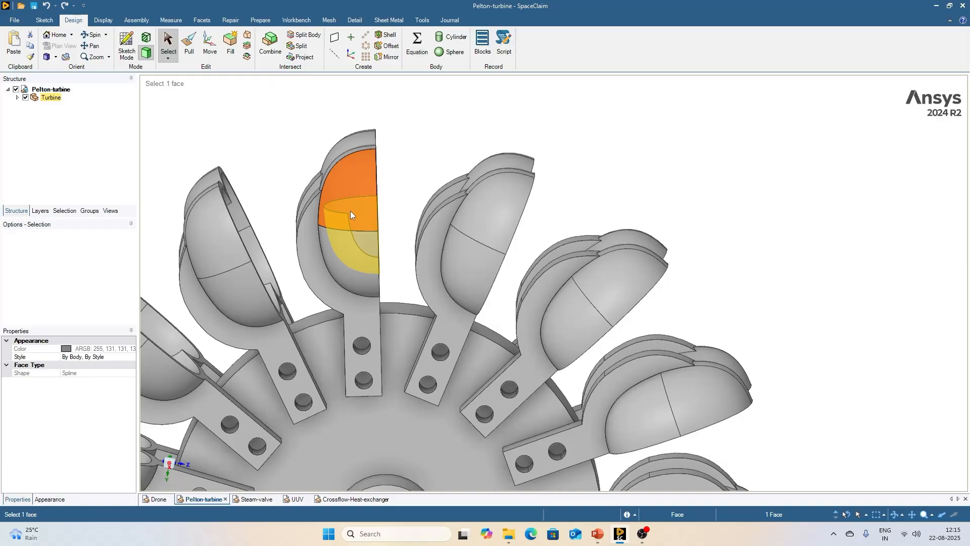
{"action": "left_click", "coordinate": [350, 211]}
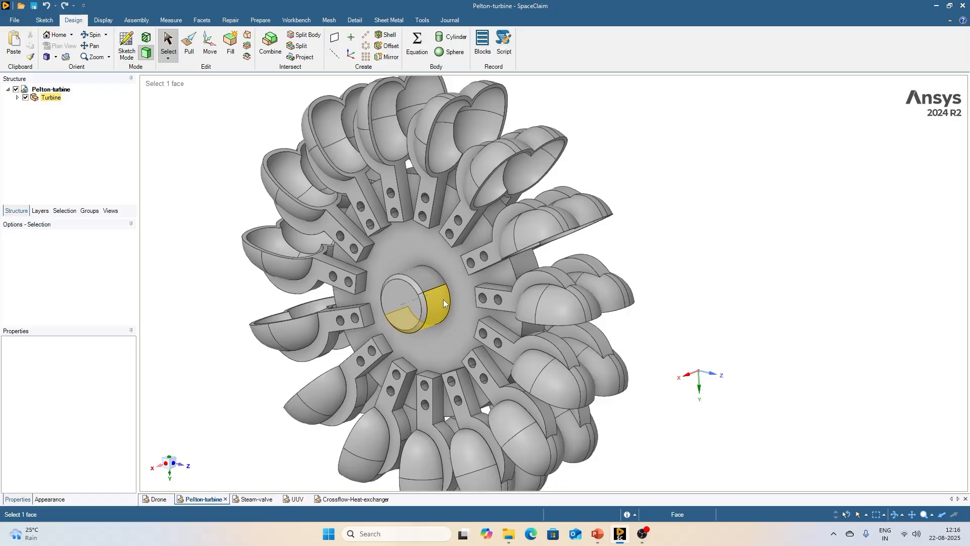
- Select the centre axis of the turbine shaft and apply Zoom Extents
{"action": "scroll", "coordinate": [399, 318], "scroll_direction": "up", "scroll_amount": 5}
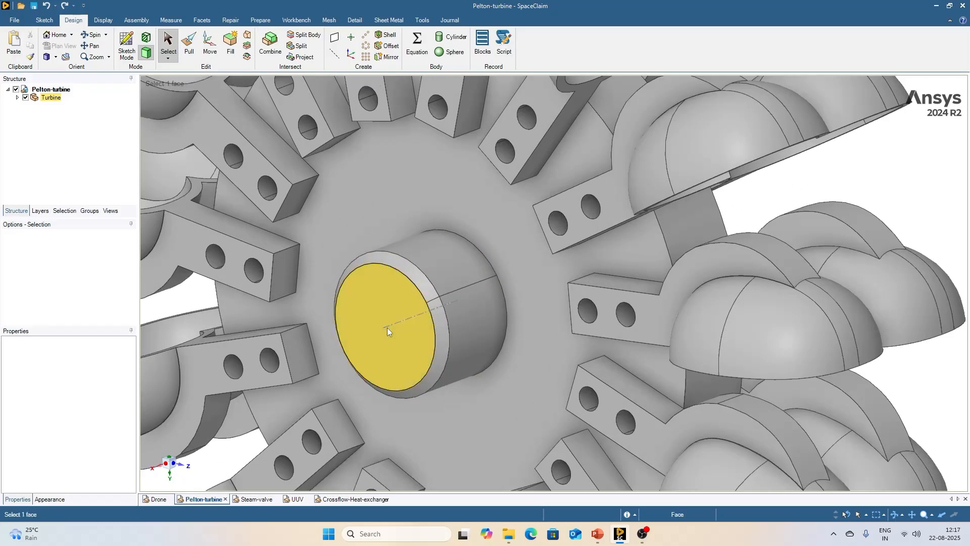
{"action": "left_click", "coordinate": [410, 323]}
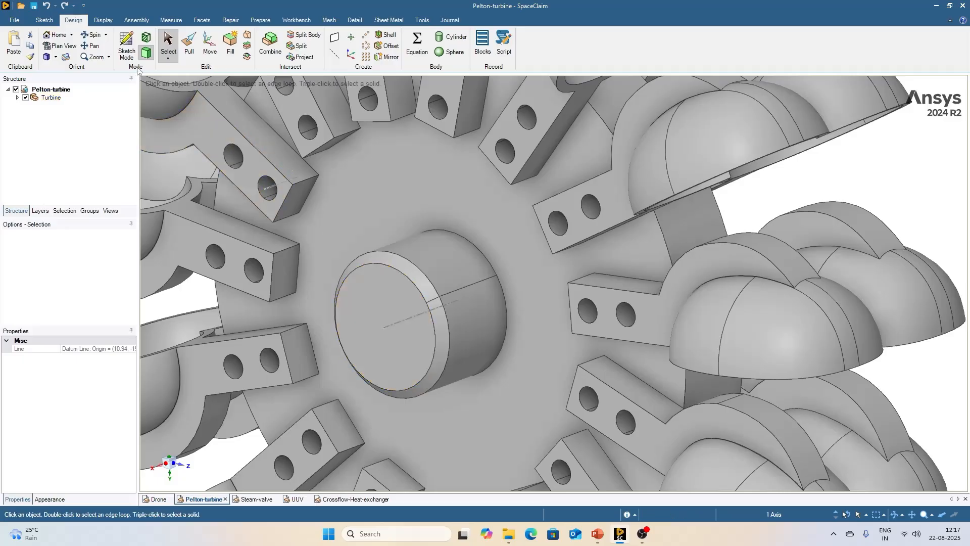
{"action": "left_click", "coordinate": [108, 57]}
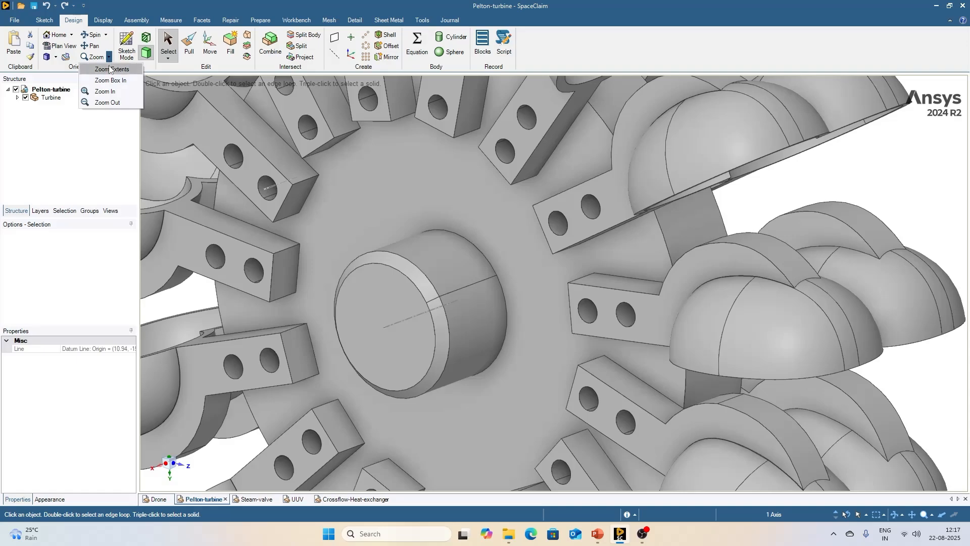
{"action": "left_click", "coordinate": [110, 68]}
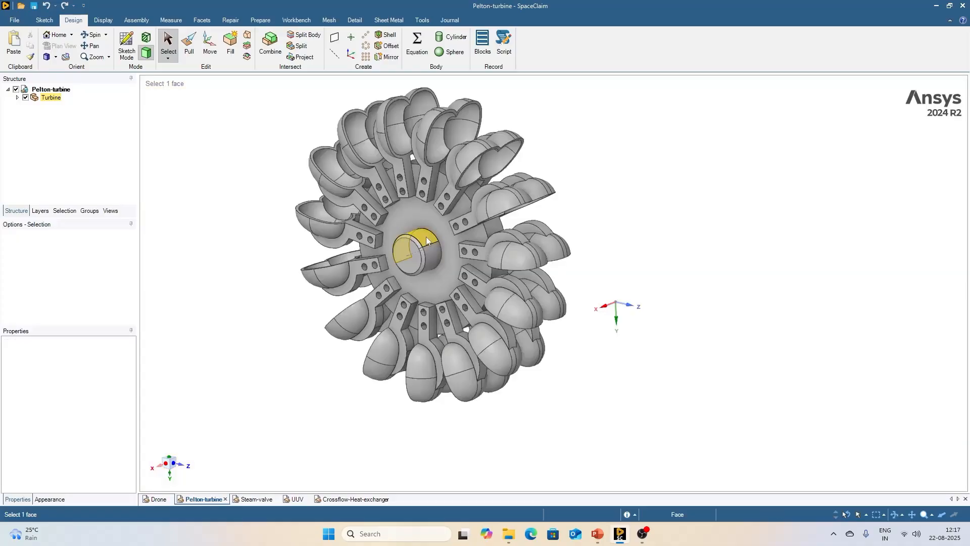
- Select both cylindrical side faces of the turbine shaft and fit the view to them with Zoom Extents
{"action": "left_click", "coordinate": [426, 237]}
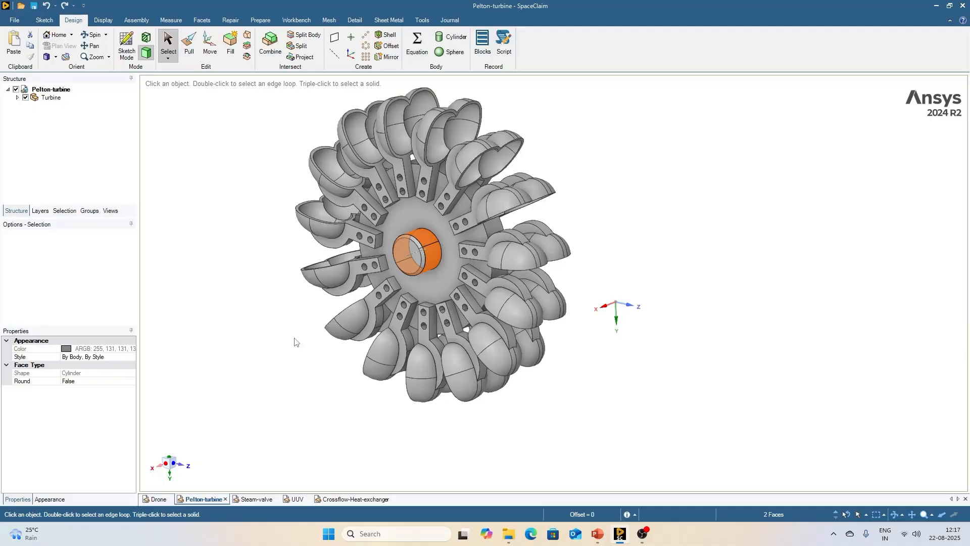
{"action": "left_click", "coordinate": [109, 56]}
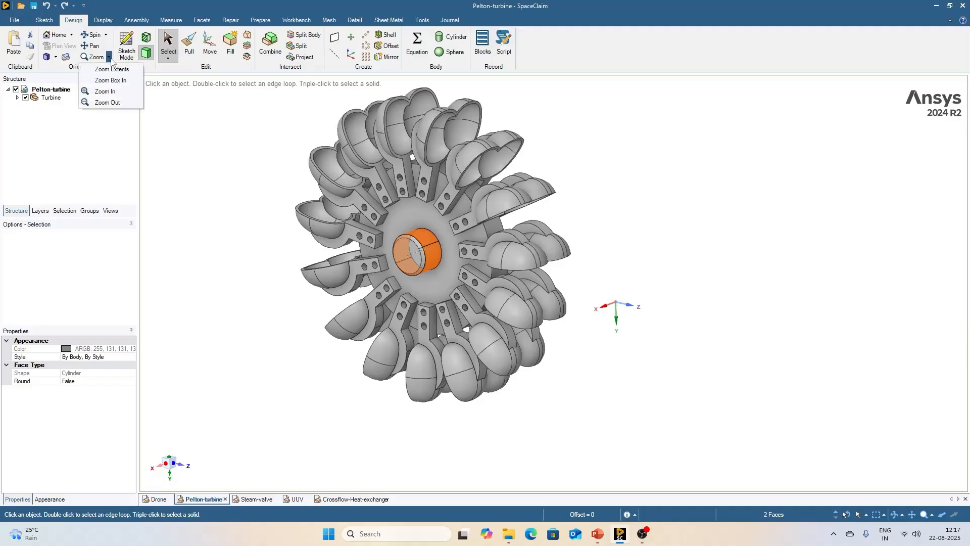
{"action": "left_click", "coordinate": [112, 69]}
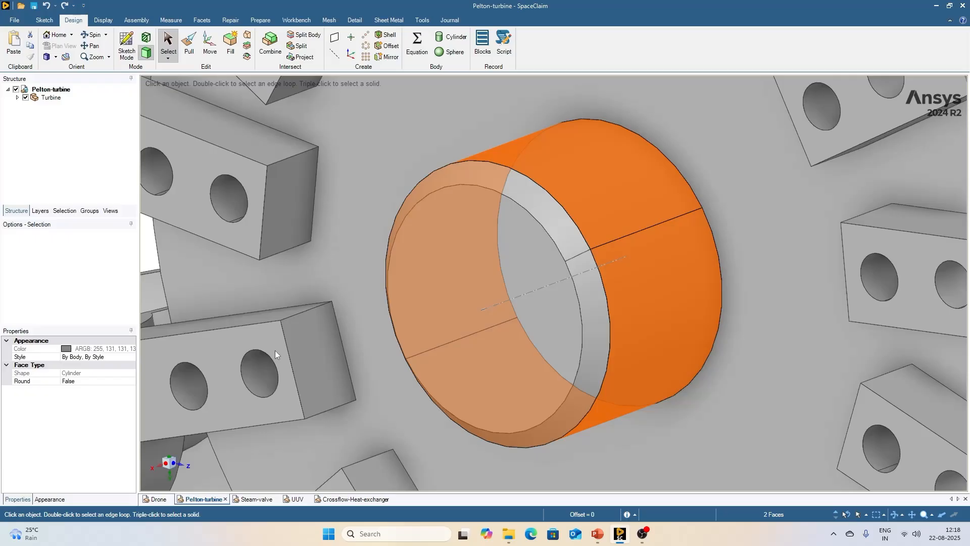
- Clear the shaft face selection and fit the whole turbine in the view
{"action": "left_click", "coordinate": [275, 351]}
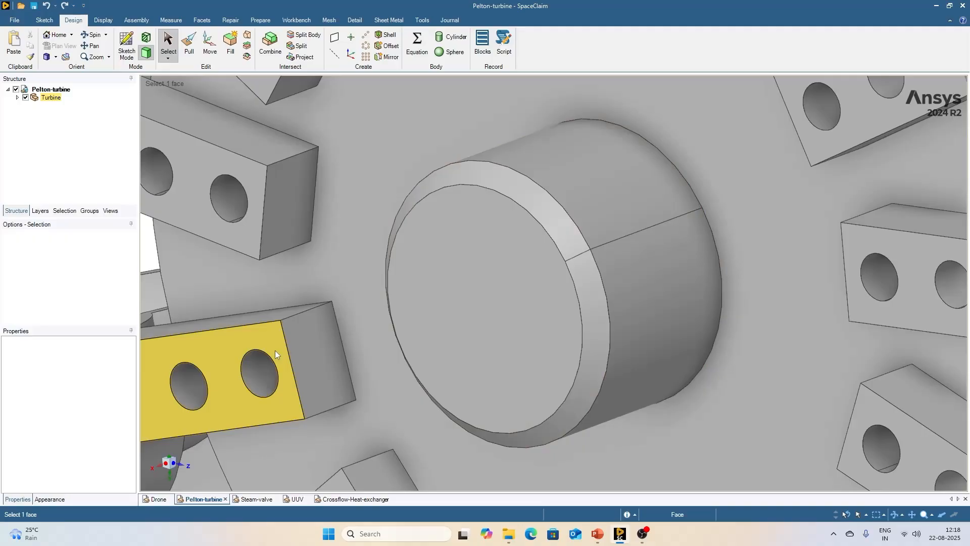
{"action": "key", "text": "z"}
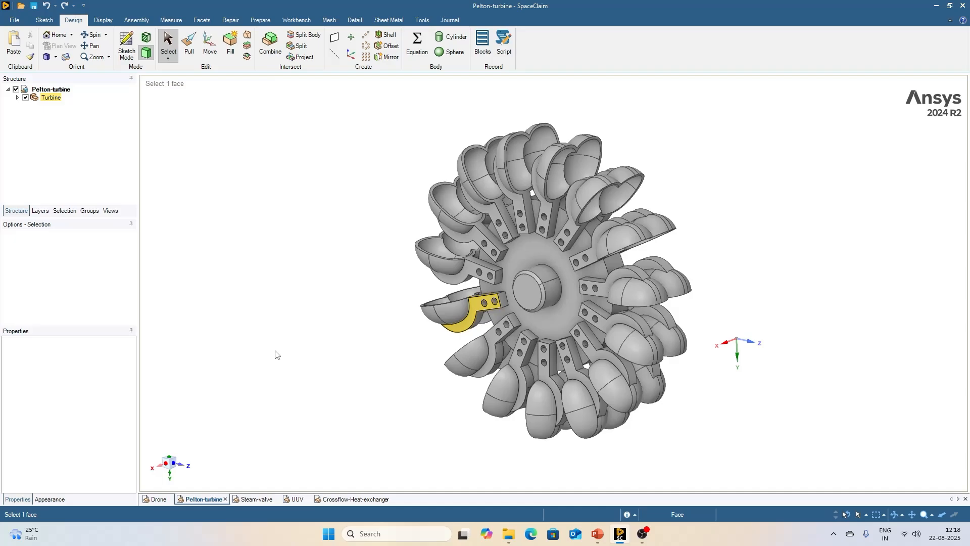
{"action": "left_click", "coordinate": [272, 365]}
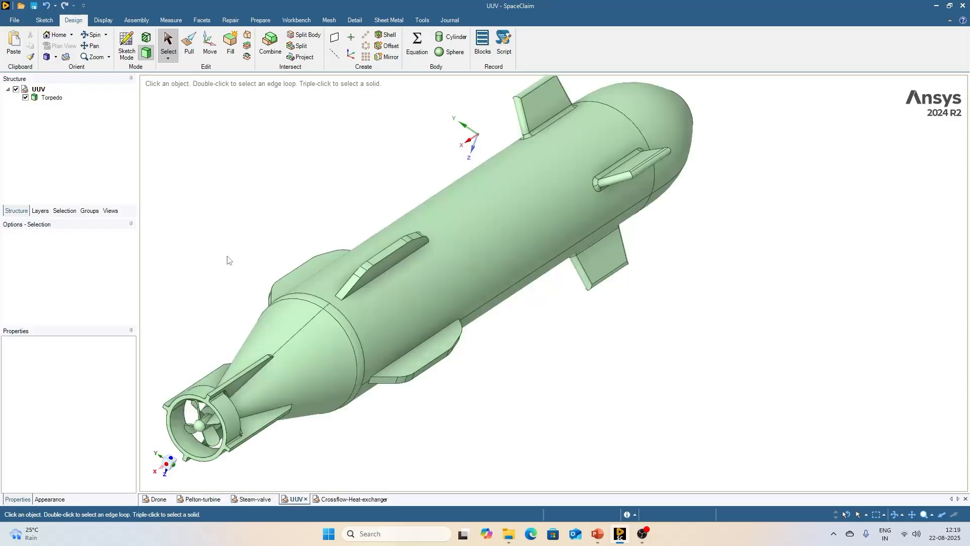
- Select the long flat outer face of the torpedo's upper fin near the tail cone
{"action": "left_click", "coordinate": [405, 248]}
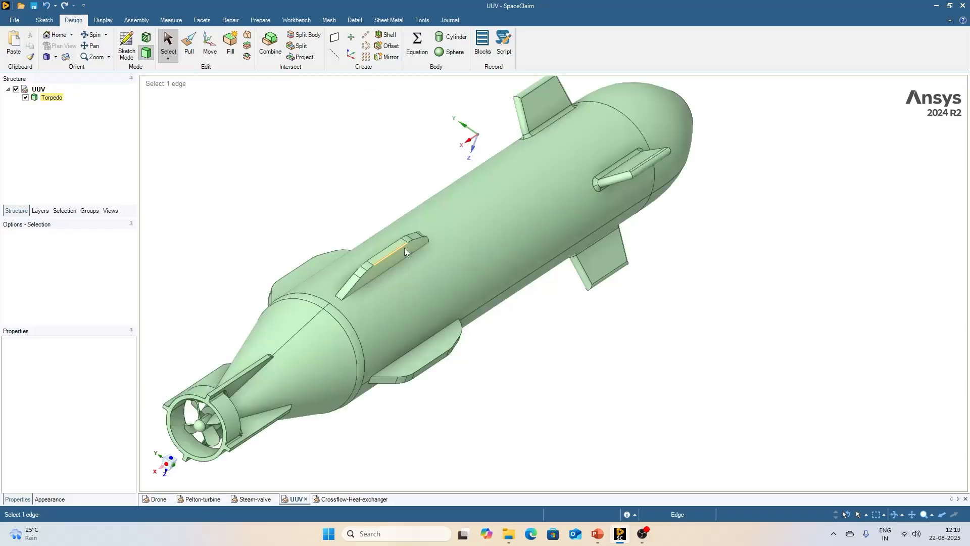
{"action": "scroll", "coordinate": [404, 248], "scroll_direction": "up", "scroll_amount": 5}
{"action": "left_click", "coordinate": [394, 247]}
{"action": "left_click", "coordinate": [393, 241]}
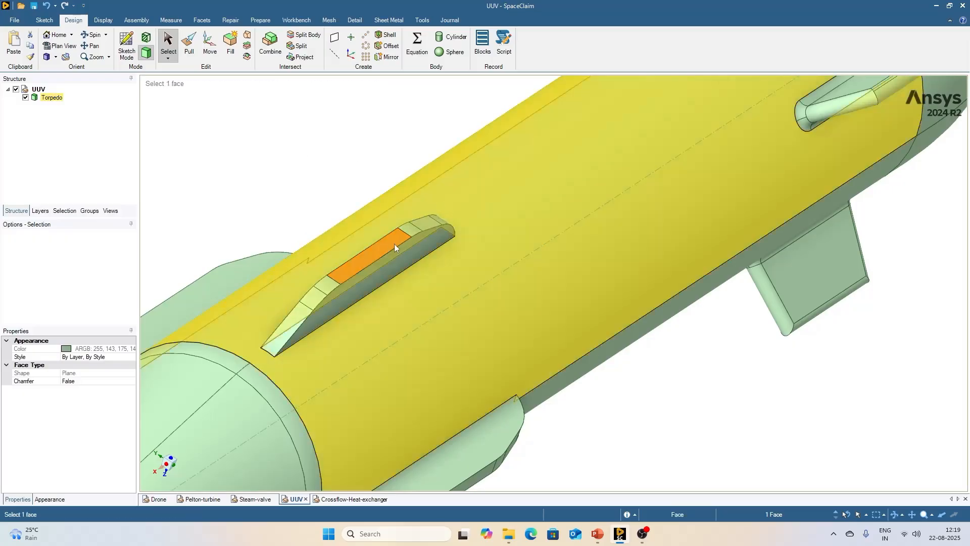
{"action": "double_click", "coordinate": [391, 241]}
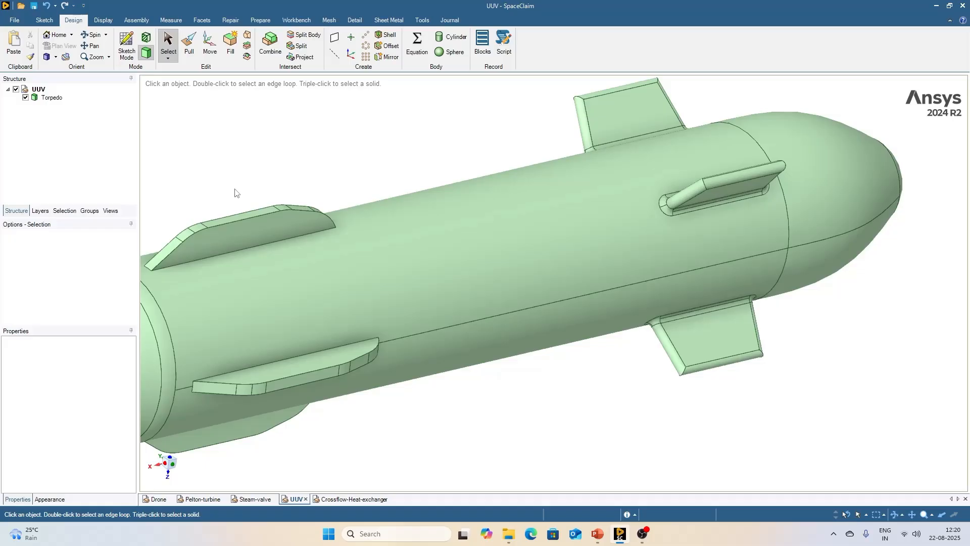
- Select the short edge across the upper fin's outer surface and extend the selection to the edge loop around its flat face
{"action": "scroll", "coordinate": [208, 211], "scroll_direction": "up", "scroll_amount": 5}
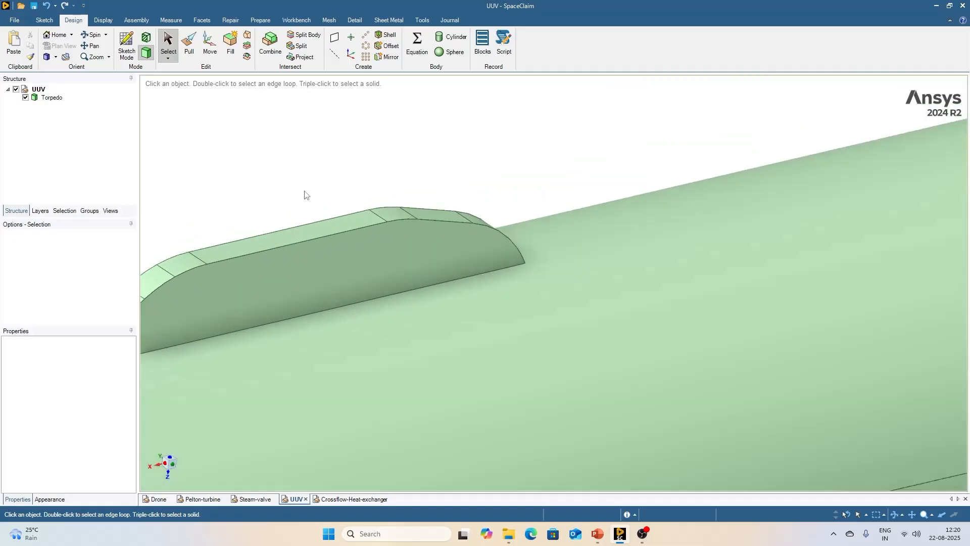
{"action": "middle_click_drag", "start_coordinate": [303, 195], "coordinate": [365, 207]}
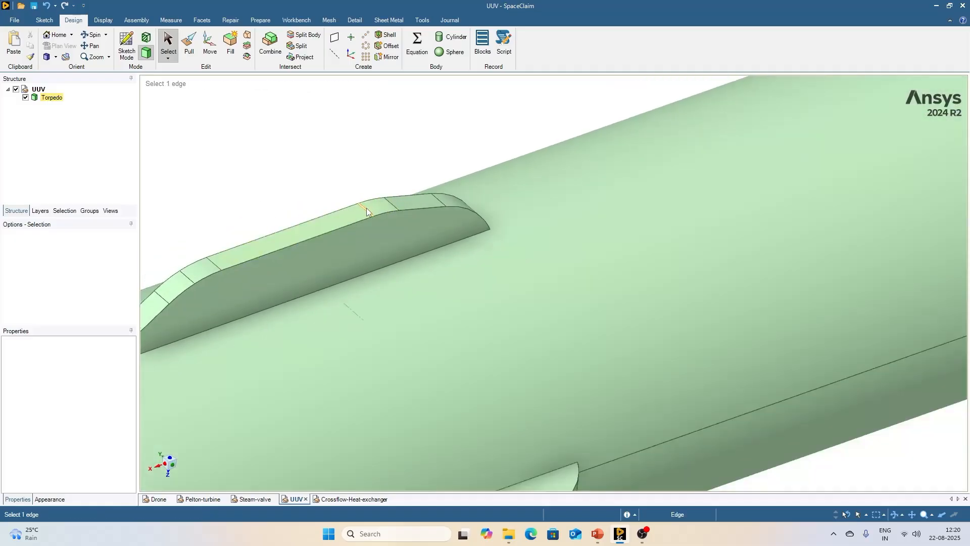
{"action": "left_click", "coordinate": [366, 208]}
{"action": "scroll", "coordinate": [366, 211], "scroll_direction": "up", "scroll_amount": 2}
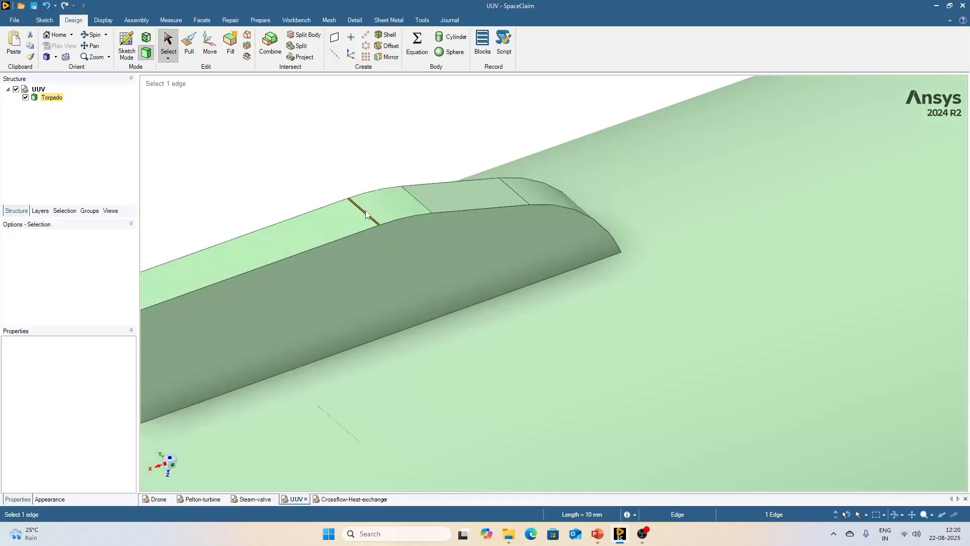
{"action": "double_click", "coordinate": [366, 211]}
{"action": "scroll", "coordinate": [381, 139], "scroll_direction": "down", "scroll_amount": 2}
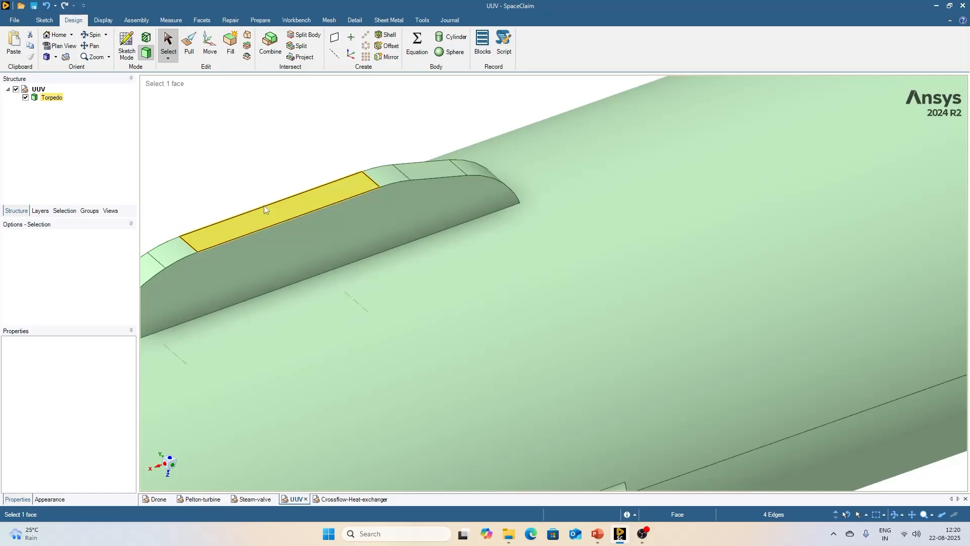
{"action": "left_click", "coordinate": [372, 183]}
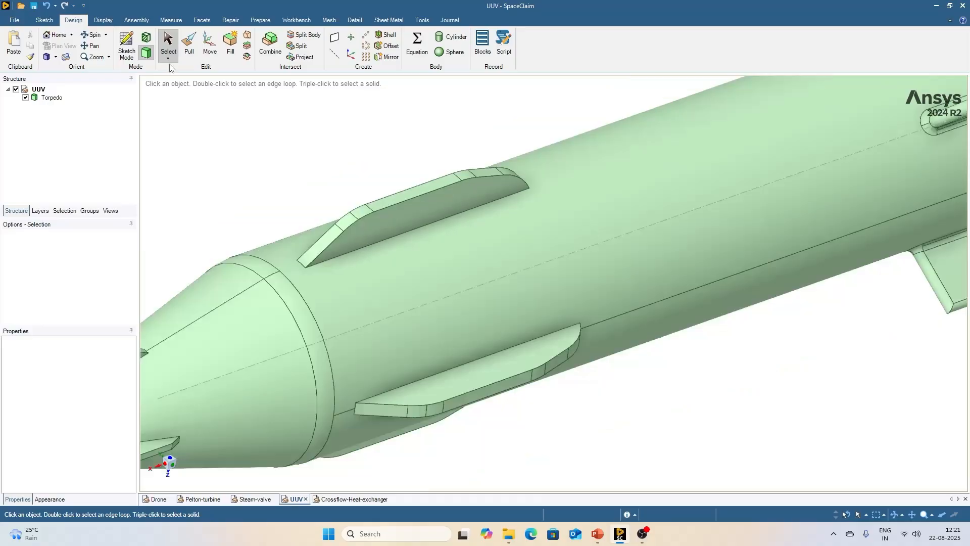
- Select all visible faces of the upper fin near the tail cone using box selection, and clear the selection
{"action": "left_click", "coordinate": [168, 58]}
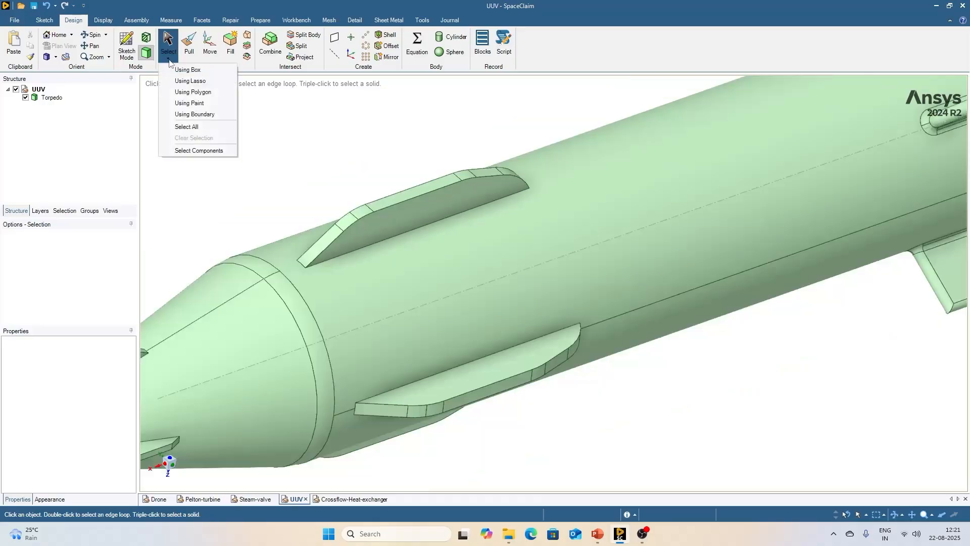
{"action": "left_click", "coordinate": [211, 70]}
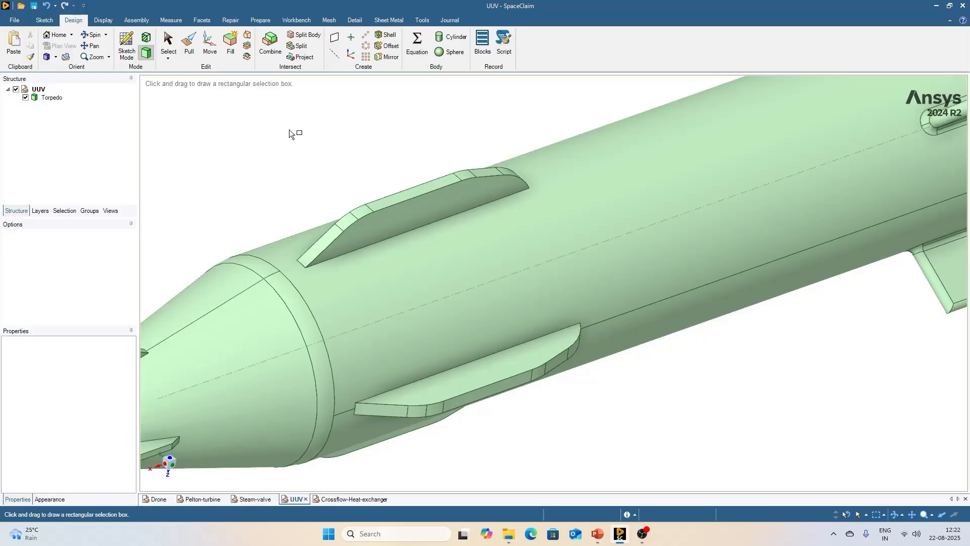
{"action": "left_click_drag", "start_coordinate": [268, 116], "coordinate": [580, 295]}
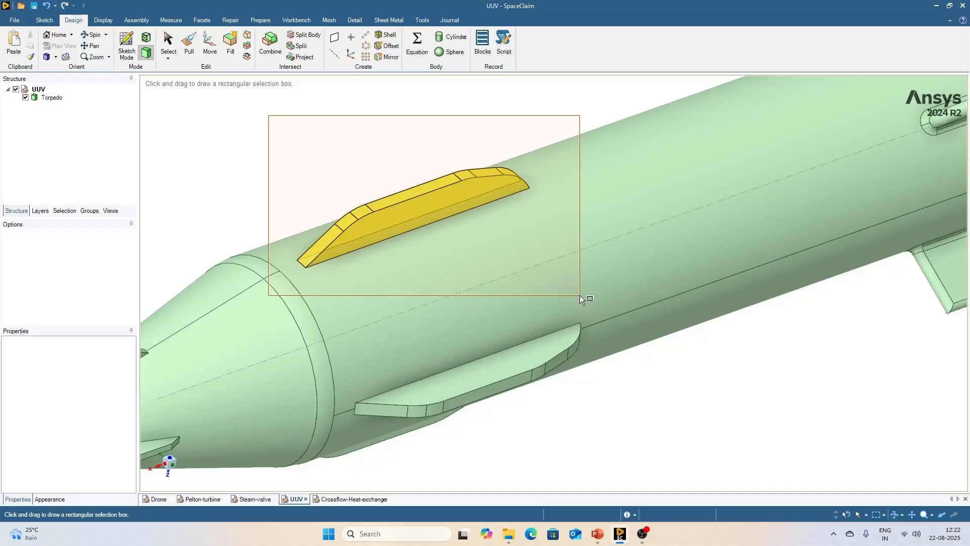
{"action": "left_click_drag", "start_coordinate": [580, 295], "coordinate": [580, 295]}
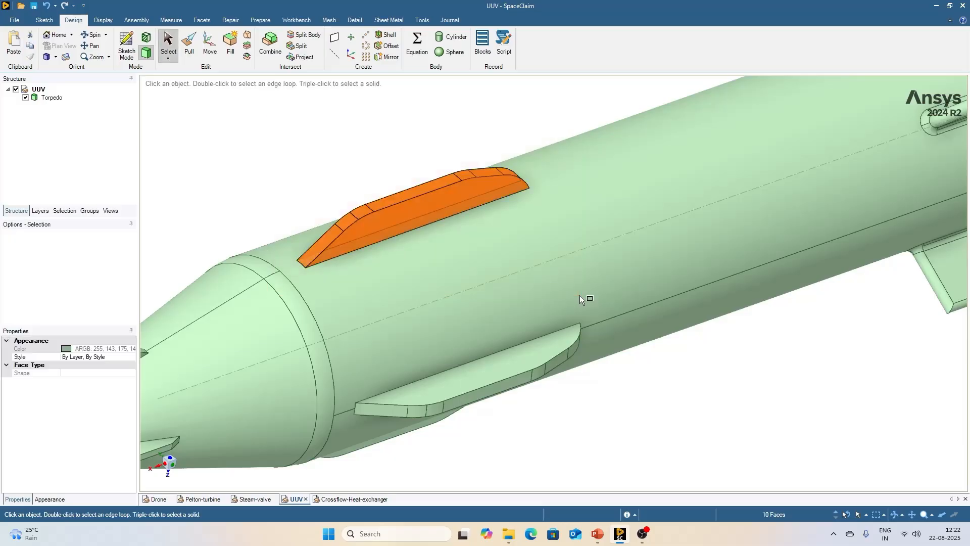
{"action": "mouse_move", "coordinate": [296, 171]}
{"action": "middle_mouse_down"}
{"action": "mouse_move", "coordinate": [414, 182]}
{"action": "mouse_move", "coordinate": [289, 170]}
{"action": "middle_mouse_up"}
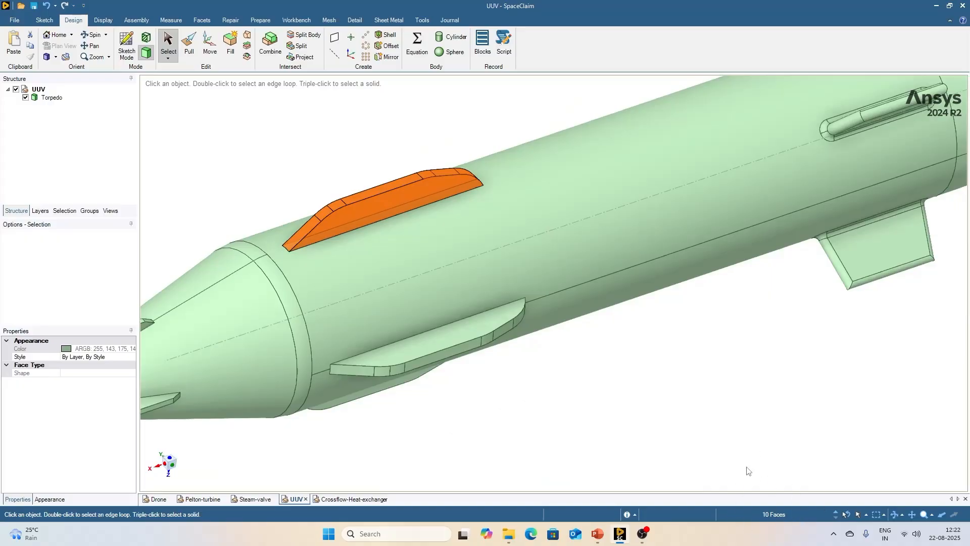
{"action": "left_click", "coordinate": [360, 133]}
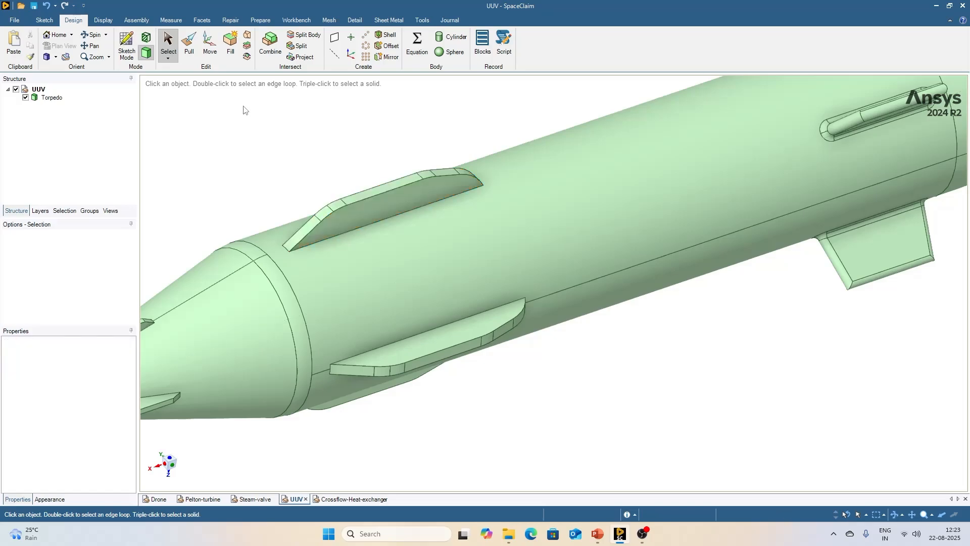
- Box-select the fins near the torpedo's tail cone, then the enclosed propeller and duct faces at the tail end, and clear the selection
{"action": "left_click_drag", "start_coordinate": [244, 106], "coordinate": [632, 453]}
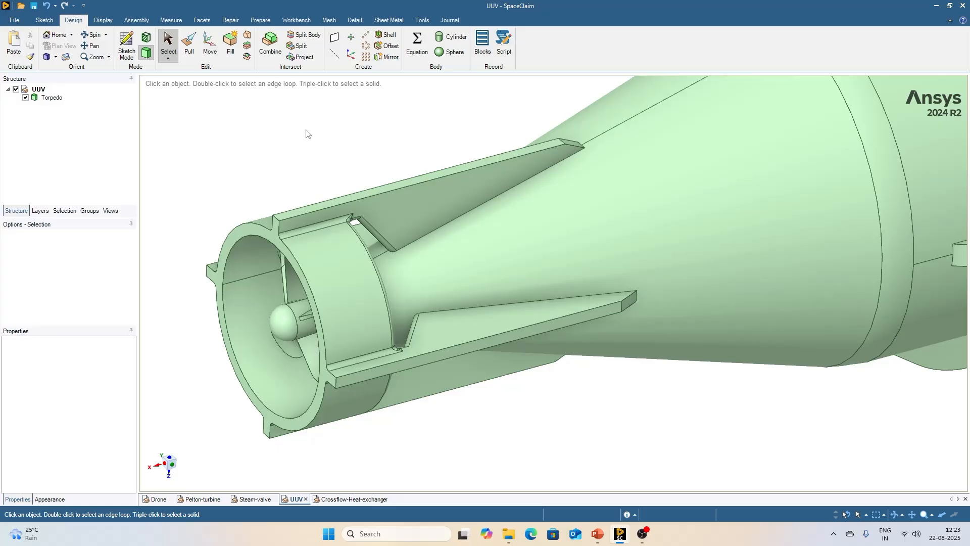
{"action": "scroll", "coordinate": [210, 210], "scroll_direction": "up", "scroll_amount": 3}
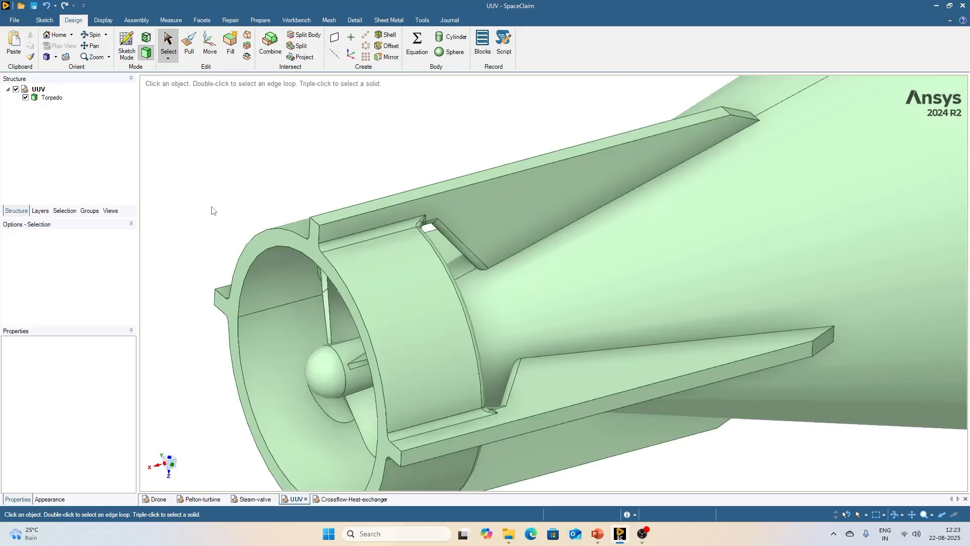
{"action": "left_click_drag", "start_coordinate": [182, 129], "coordinate": [319, 243]}
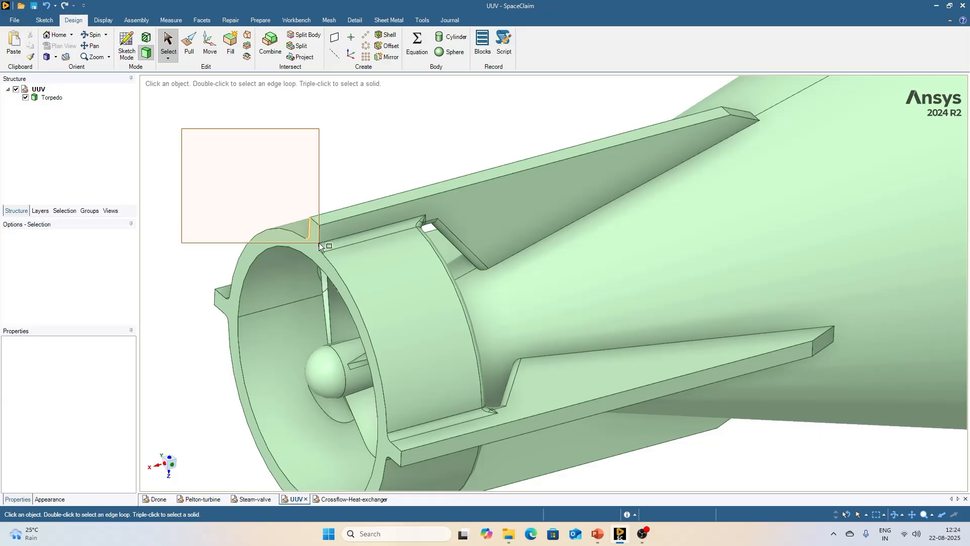
{"action": "left_click_drag", "start_coordinate": [319, 242], "coordinate": [509, 457]}
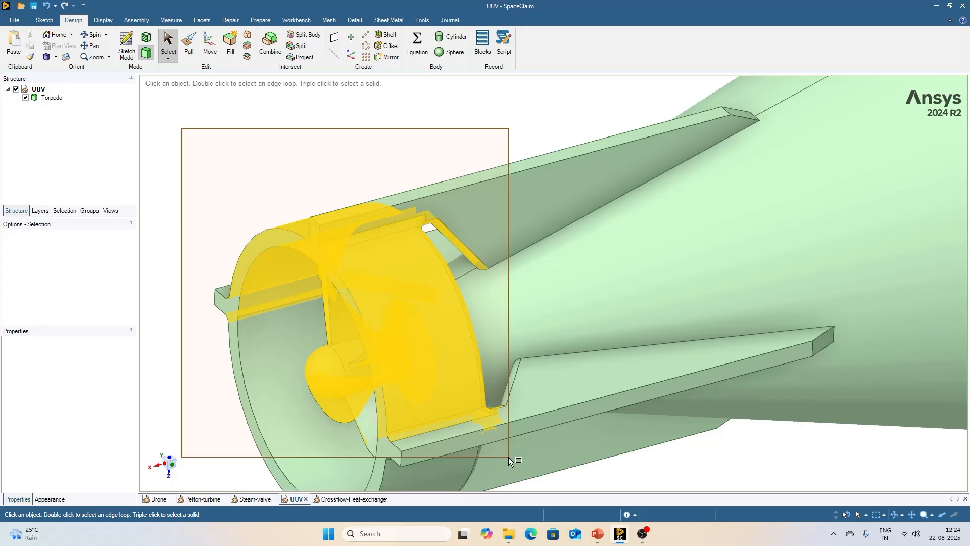
{"action": "left_click_drag", "start_coordinate": [508, 457], "coordinate": [555, 472]}
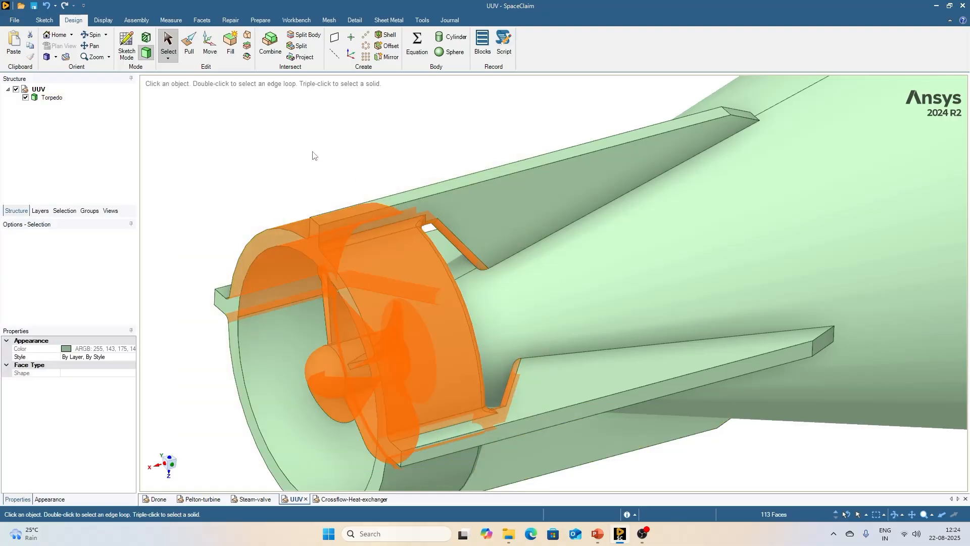
{"action": "left_click", "coordinate": [235, 160]}
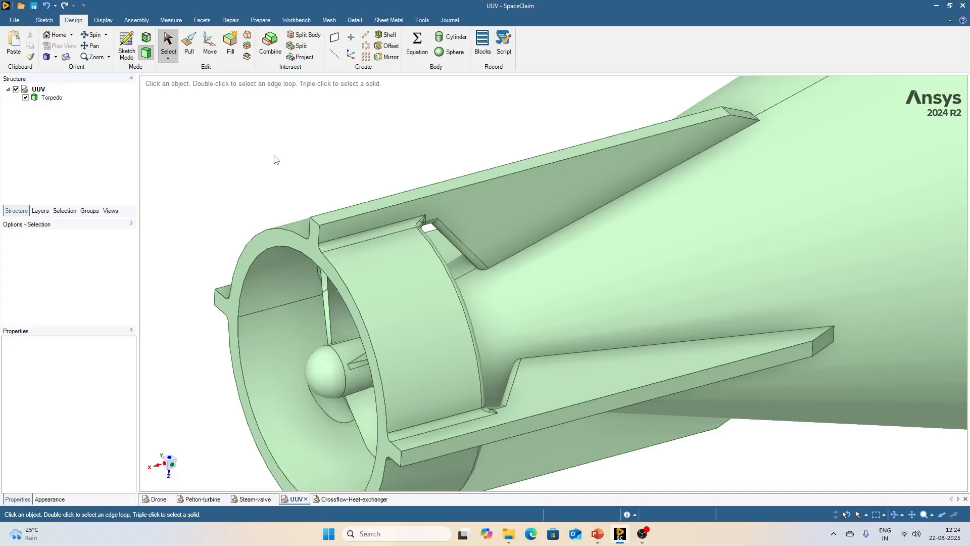
- Restrict the selection filter to Edges only and box-select the edges of the propeller and its duct
{"action": "scroll", "coordinate": [244, 163], "scroll_direction": "down", "scroll_amount": 2}
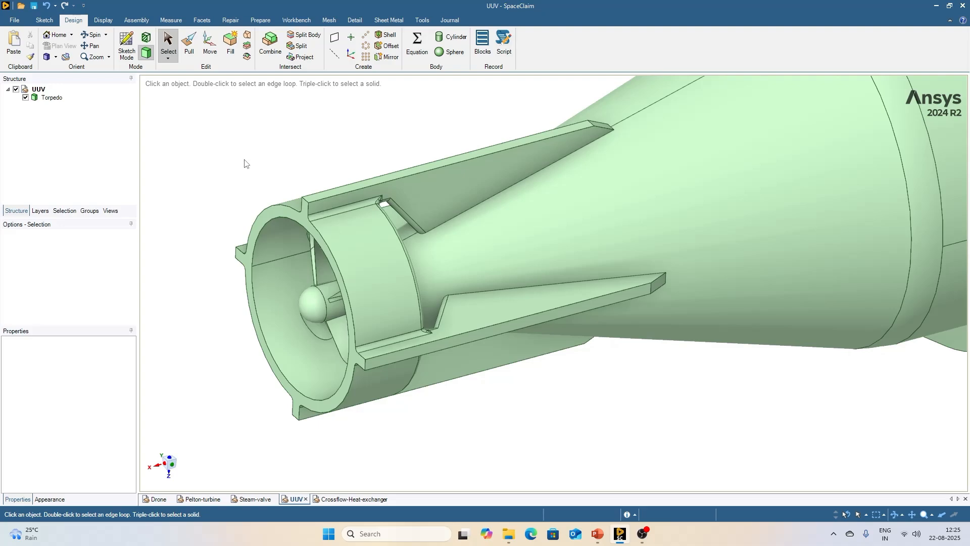
{"action": "left_click", "coordinate": [868, 515]}
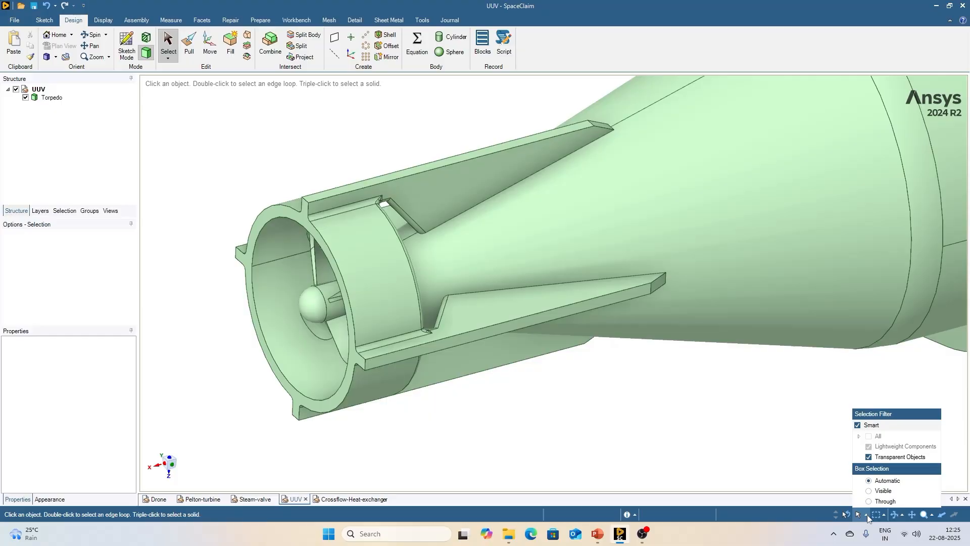
{"action": "left_click", "coordinate": [883, 427]}
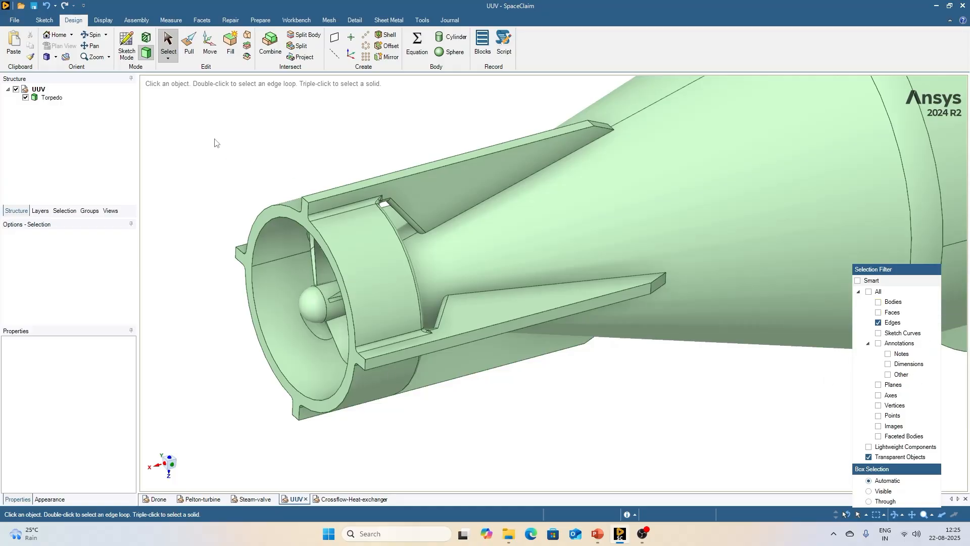
{"action": "left_click_drag", "start_coordinate": [192, 131], "coordinate": [455, 456]}
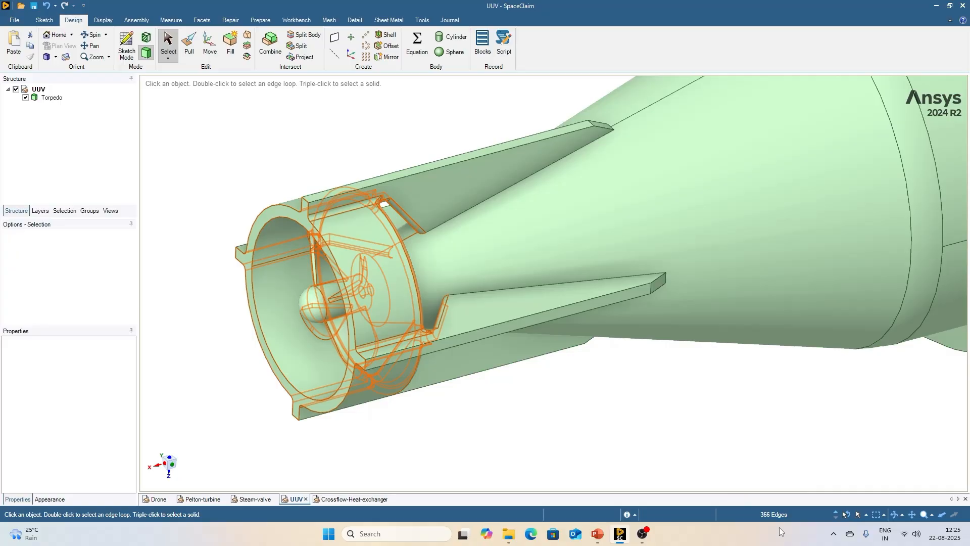
- Restore the Smart selection filter, select only the faces fully enclosed by a box around the duct's open end, and clear the selection
{"action": "left_click", "coordinate": [866, 514]}
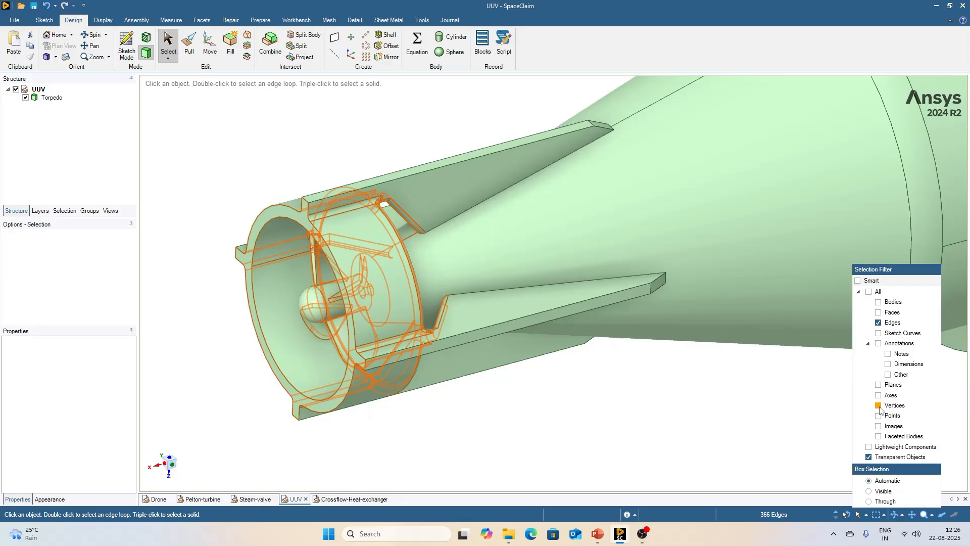
{"action": "left_click", "coordinate": [858, 281]}
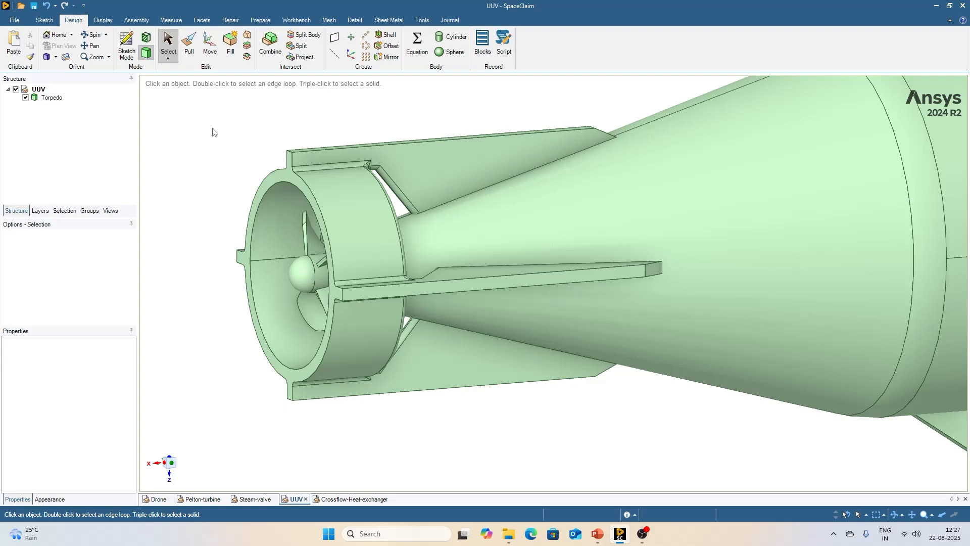
{"action": "left_click_drag", "start_coordinate": [192, 117], "coordinate": [351, 408]}
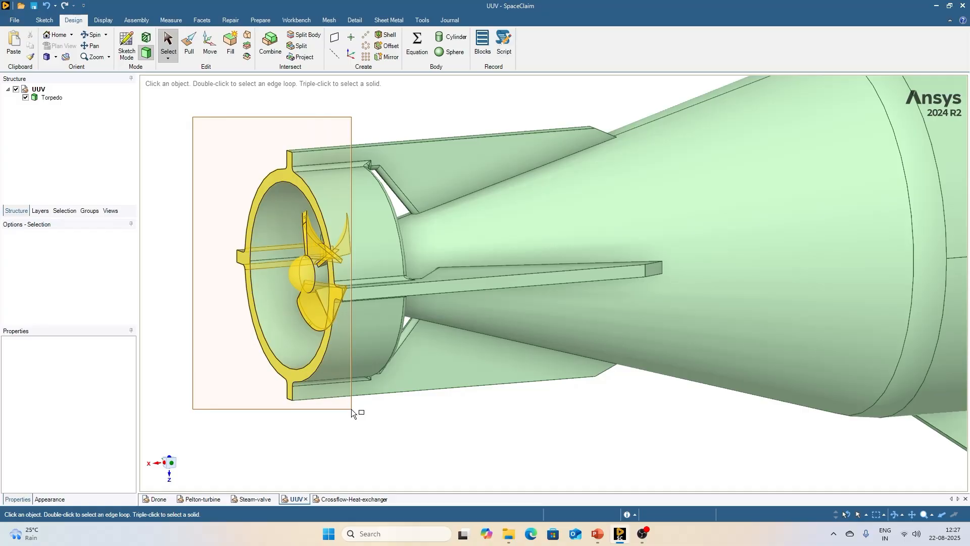
{"action": "left_click_drag", "start_coordinate": [351, 409], "coordinate": [354, 411]}
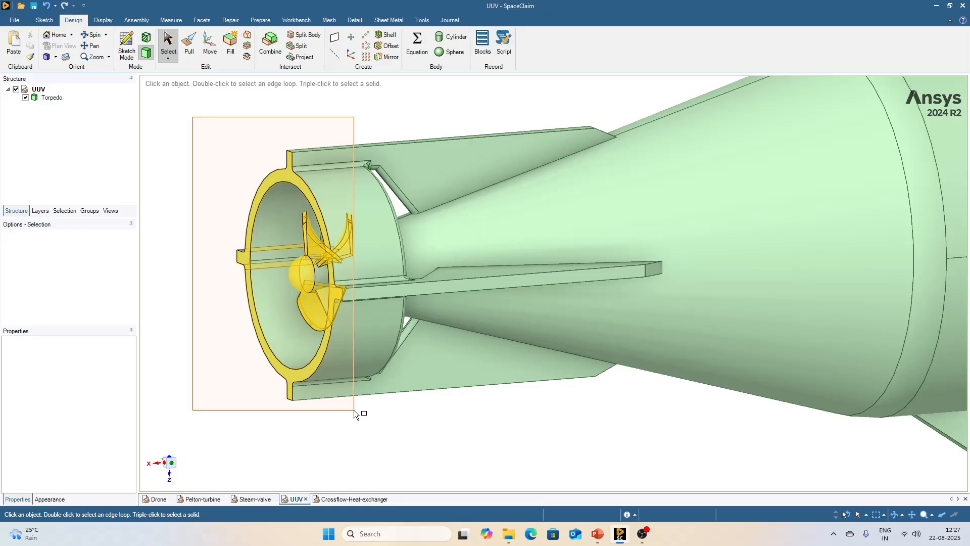
{"action": "left_click_drag", "start_coordinate": [353, 411], "coordinate": [353, 410]}
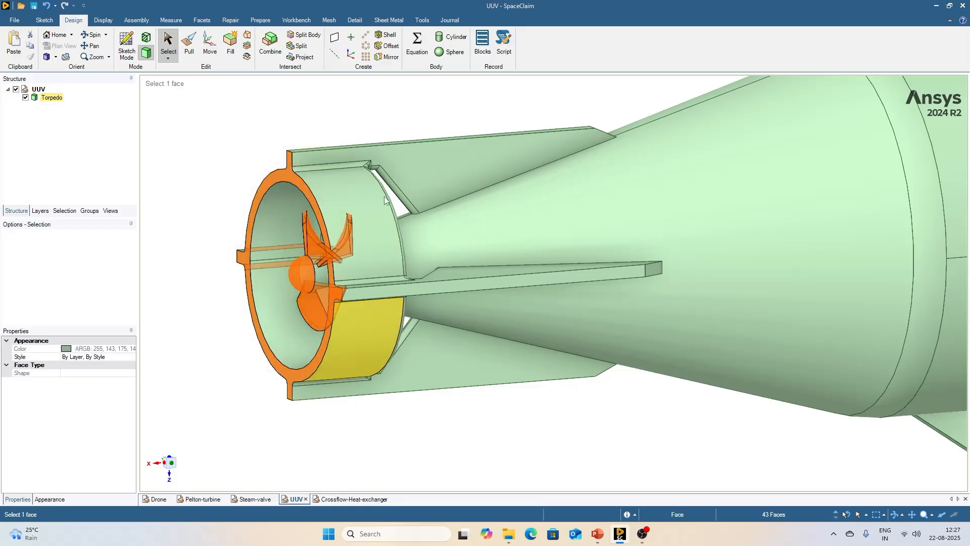
{"action": "left_click", "coordinate": [396, 455]}
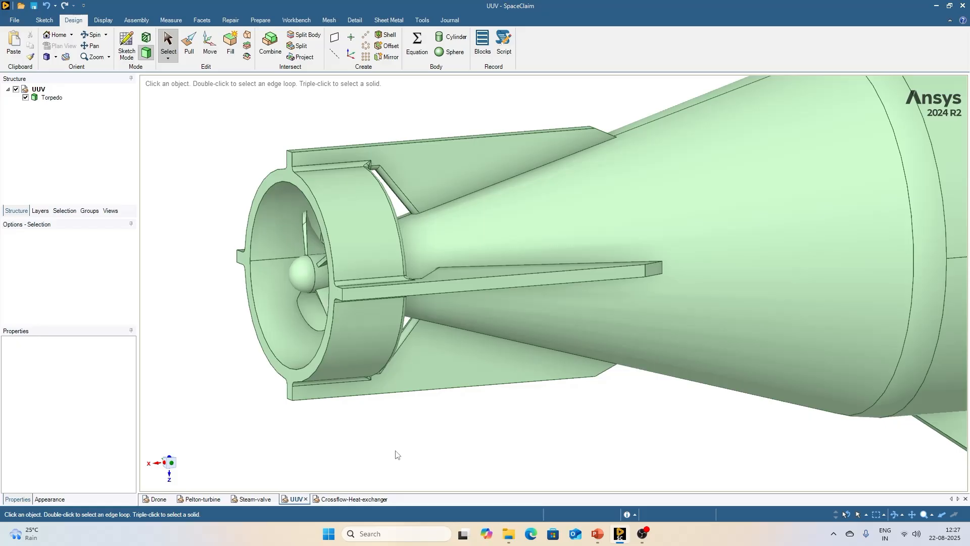
- Select every face touched by a crossing box over the propeller duct, including the tail cone and its fins, and clear the selection
{"action": "left_click_drag", "start_coordinate": [442, 429], "coordinate": [200, 105]}
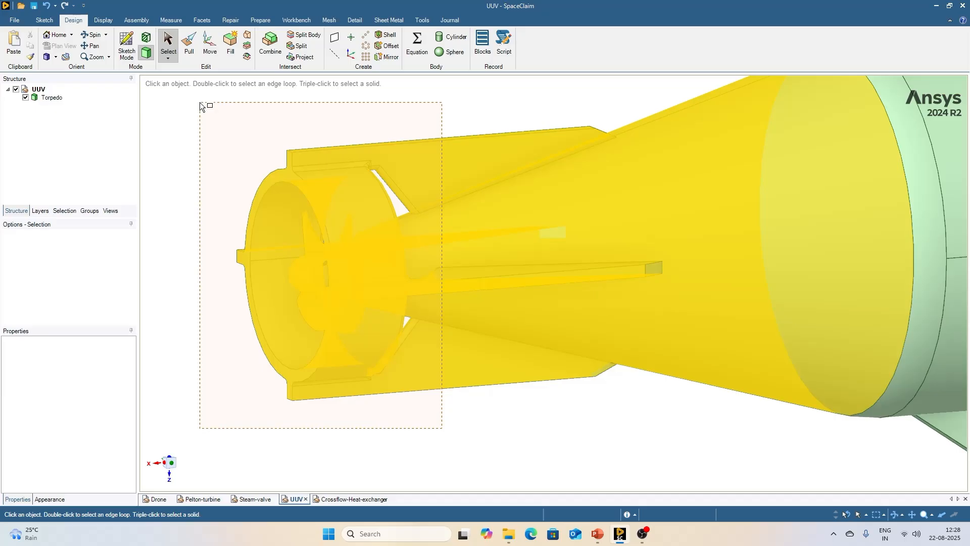
{"action": "left_click_drag", "start_coordinate": [200, 104], "coordinate": [180, 128]}
{"action": "left_click_drag", "start_coordinate": [180, 125], "coordinate": [180, 126]}
{"action": "scroll", "coordinate": [205, 275], "scroll_direction": "down", "scroll_amount": 3}
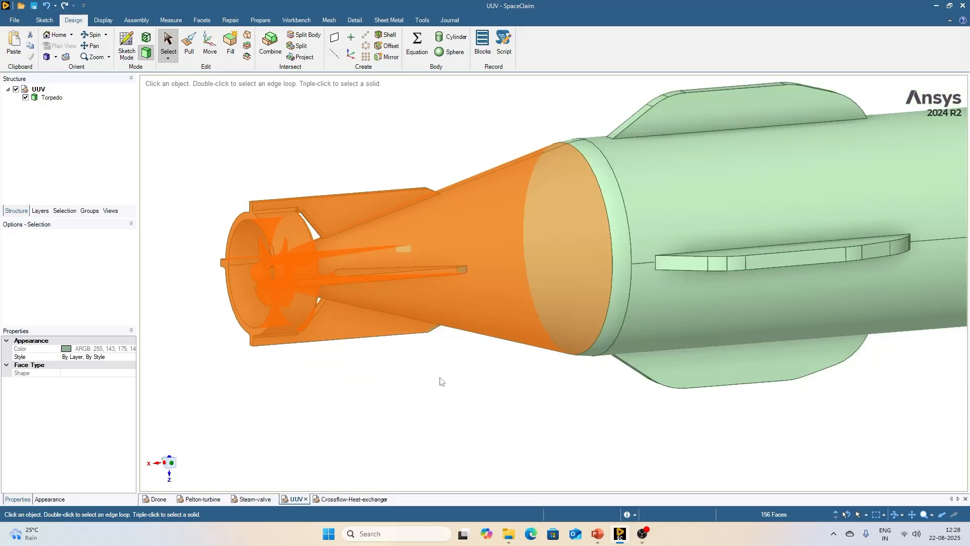
{"action": "middle_click_drag", "start_coordinate": [435, 388], "coordinate": [382, 329]}
{"action": "left_click", "coordinate": [384, 349]}
- Select the cylindrical faces of the torpedo body with a crossing box over its middle section, and clear the selection
{"action": "scroll", "coordinate": [384, 354], "scroll_direction": "down", "scroll_amount": 3}
{"action": "scroll", "coordinate": [767, 394], "scroll_direction": "up", "scroll_amount": 2}
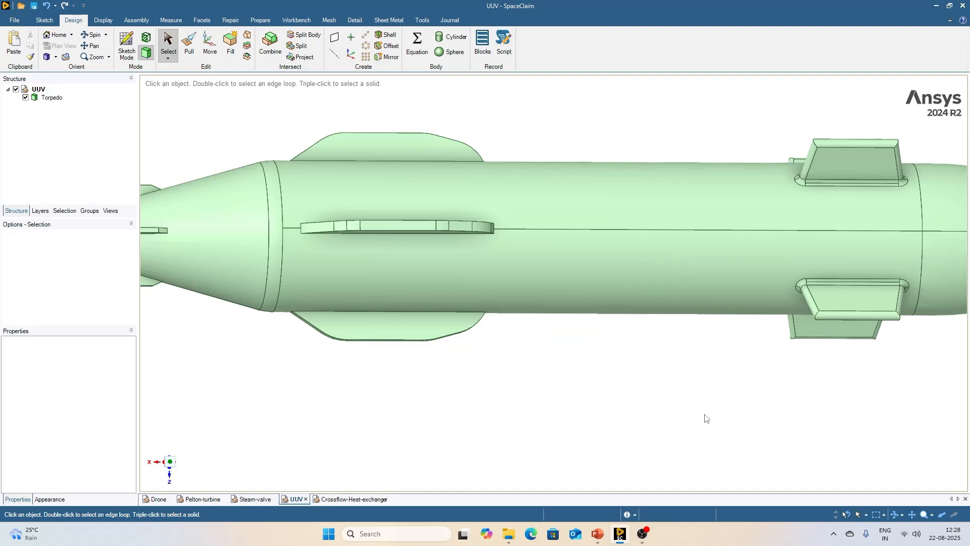
{"action": "left_click_drag", "start_coordinate": [753, 354], "coordinate": [546, 122]}
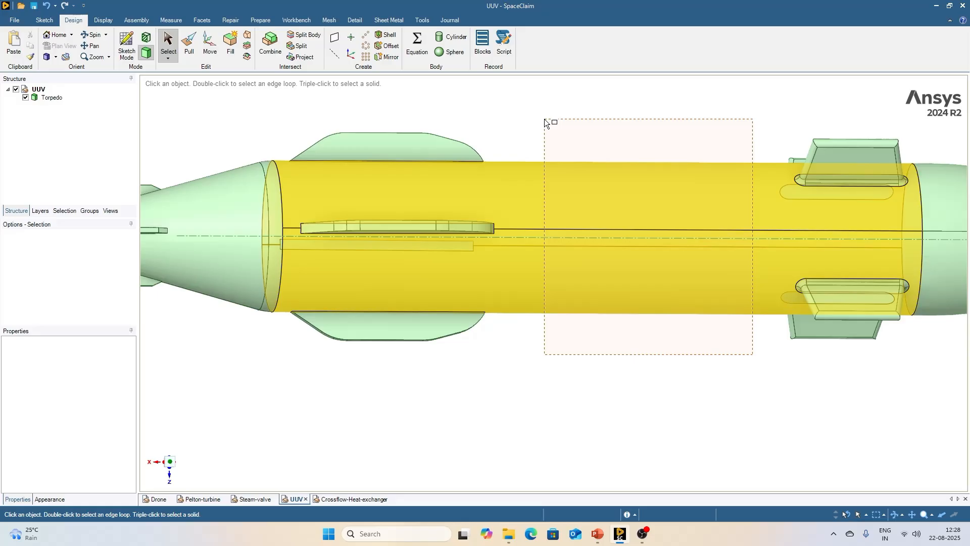
{"action": "left_click_drag", "start_coordinate": [545, 122], "coordinate": [545, 122]}
{"action": "scroll", "coordinate": [563, 347], "scroll_direction": "down", "scroll_amount": 2}
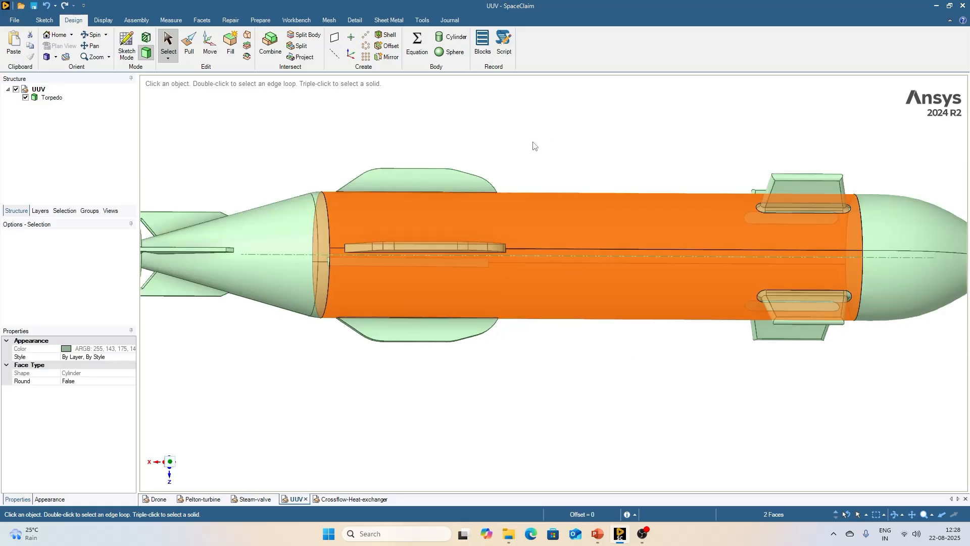
{"action": "middle_click_drag", "start_coordinate": [541, 164], "coordinate": [545, 163]}
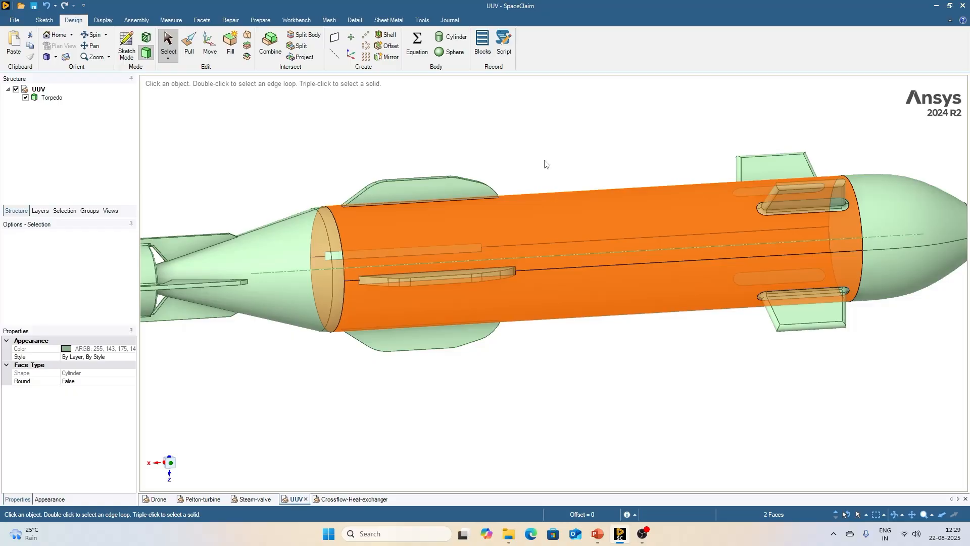
{"action": "left_click", "coordinate": [545, 164]}
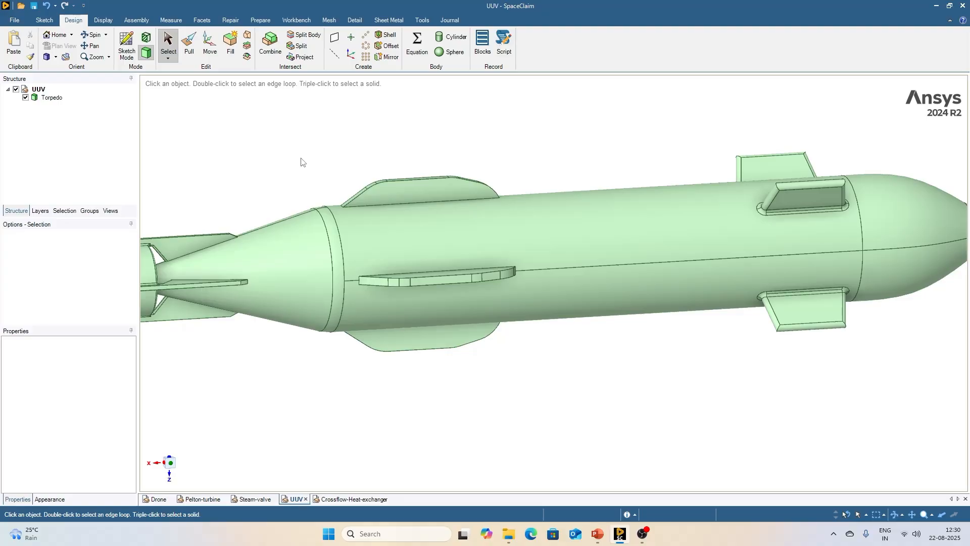
- Select the upper cylindrical face of the torpedo body, extend the selection to the whole solid, and clear it
{"action": "left_click", "coordinate": [569, 220]}
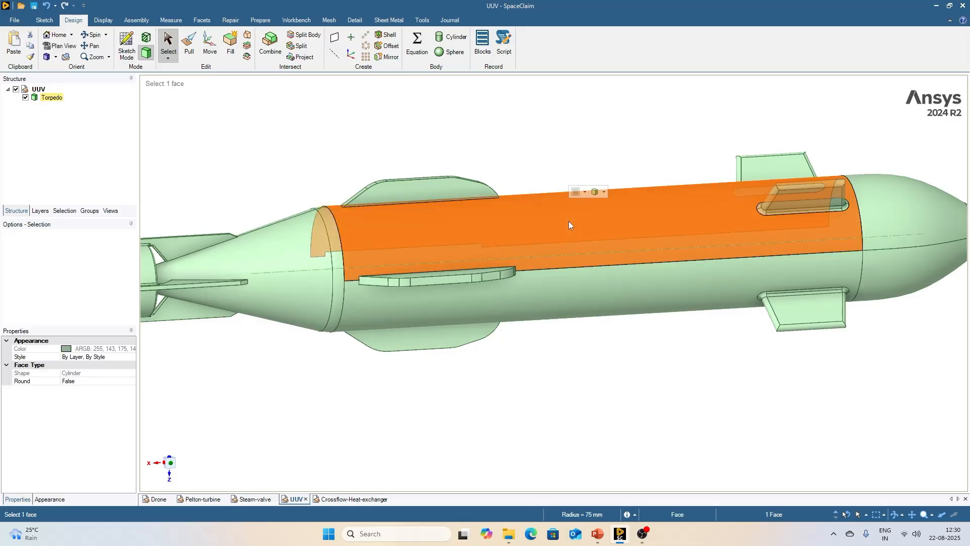
{"action": "triple_click", "coordinate": [569, 220]}
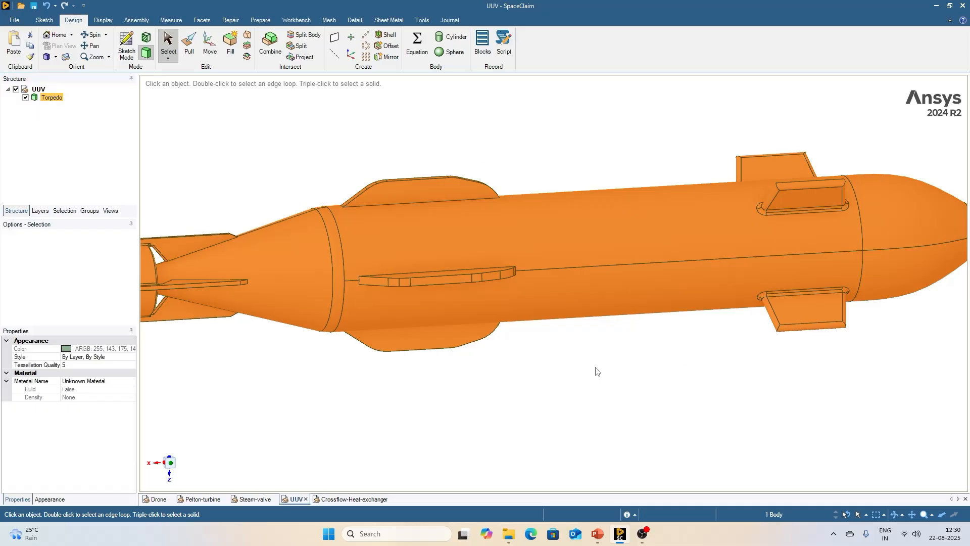
{"action": "scroll", "coordinate": [597, 372], "scroll_direction": "down", "scroll_amount": 2}
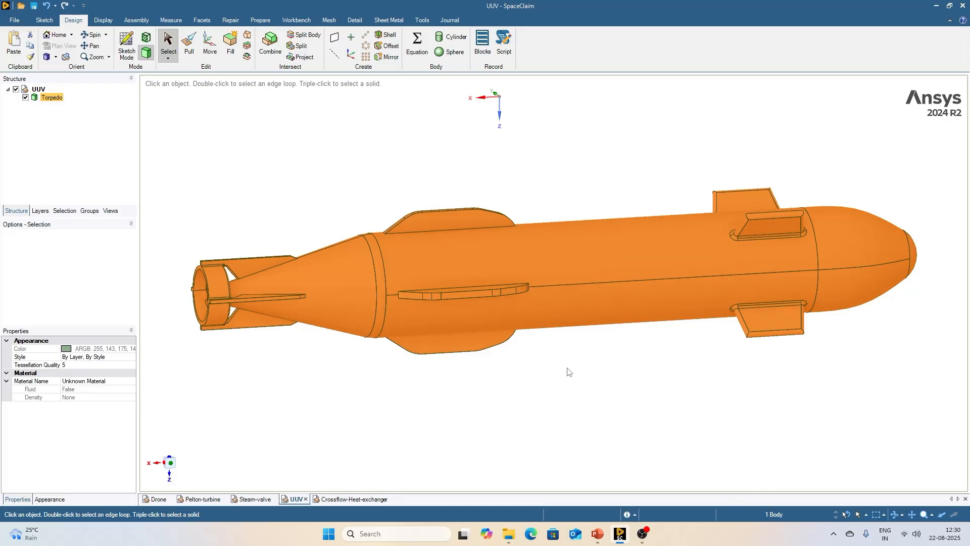
{"action": "left_click", "coordinate": [418, 134]}
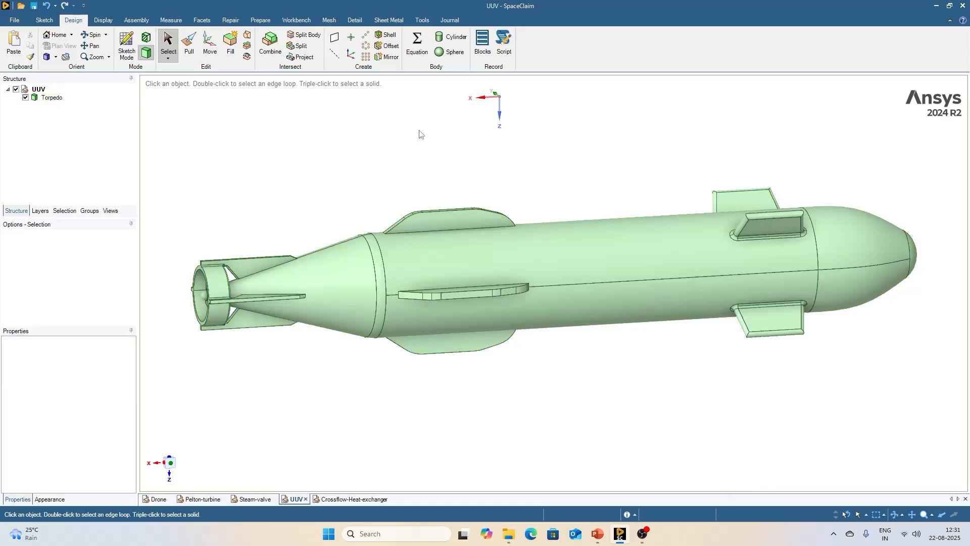
- Select the entire torpedo body with the Using Box selection mode enclosing the whole model, and clear the selection
{"action": "scroll", "coordinate": [395, 191], "scroll_direction": "down", "scroll_amount": 2}
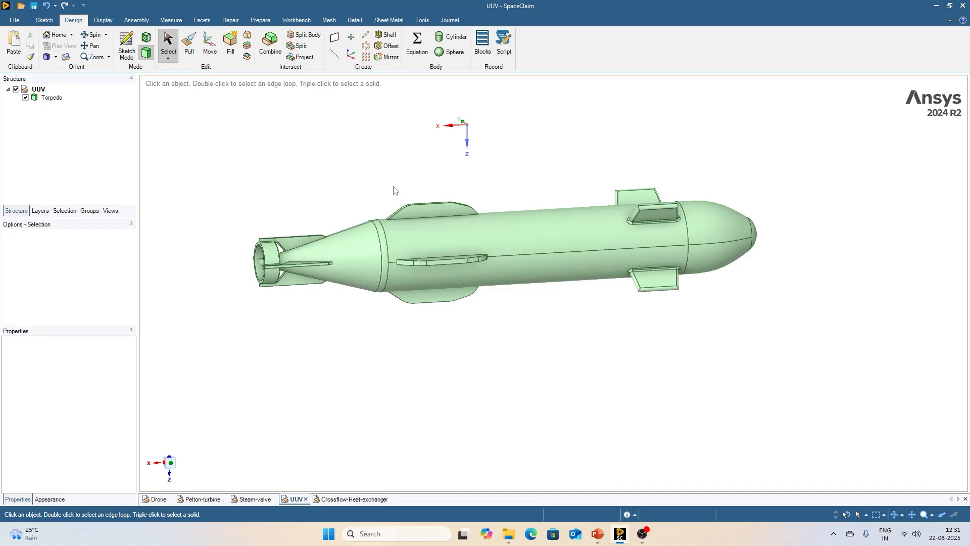
{"action": "left_click", "coordinate": [168, 59]}
{"action": "left_click", "coordinate": [188, 70]}
{"action": "left_click_drag", "start_coordinate": [218, 140], "coordinate": [817, 356]}
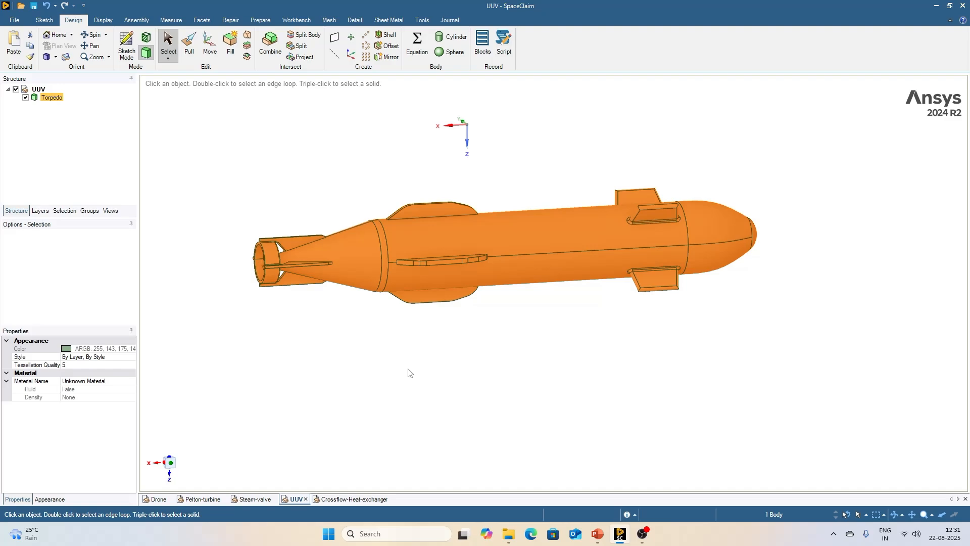
{"action": "left_click", "coordinate": [408, 373]}
- Switch to the Pelton-turbine model and select all faces of one bucket at the wheel's upper left with the Using Lasso mode
{"action": "left_click", "coordinate": [167, 58]}
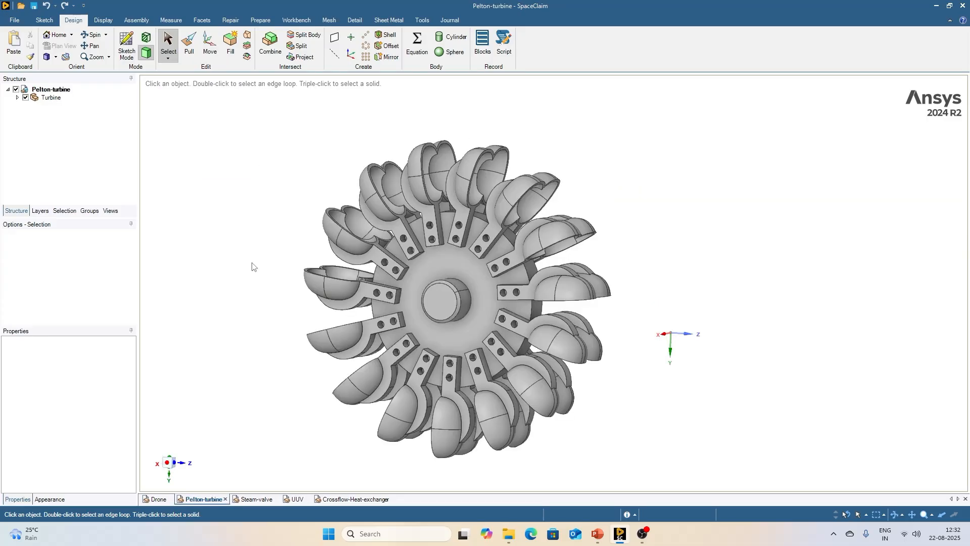
{"action": "scroll", "coordinate": [252, 264], "scroll_direction": "up", "scroll_amount": 2}
{"action": "middle_click_drag", "start_coordinate": [307, 196], "coordinate": [354, 200]}
{"action": "left_click", "coordinate": [384, 212]}
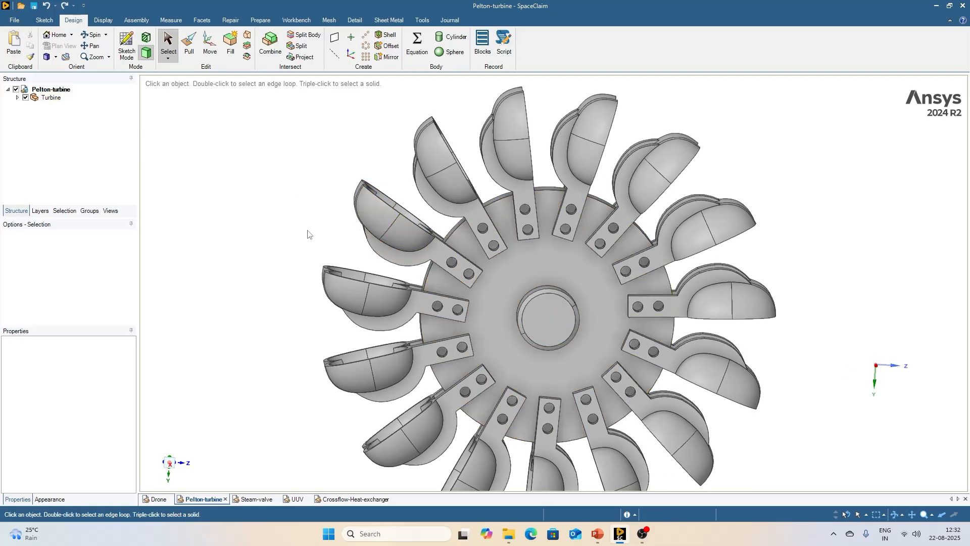
{"action": "left_click", "coordinate": [172, 60]}
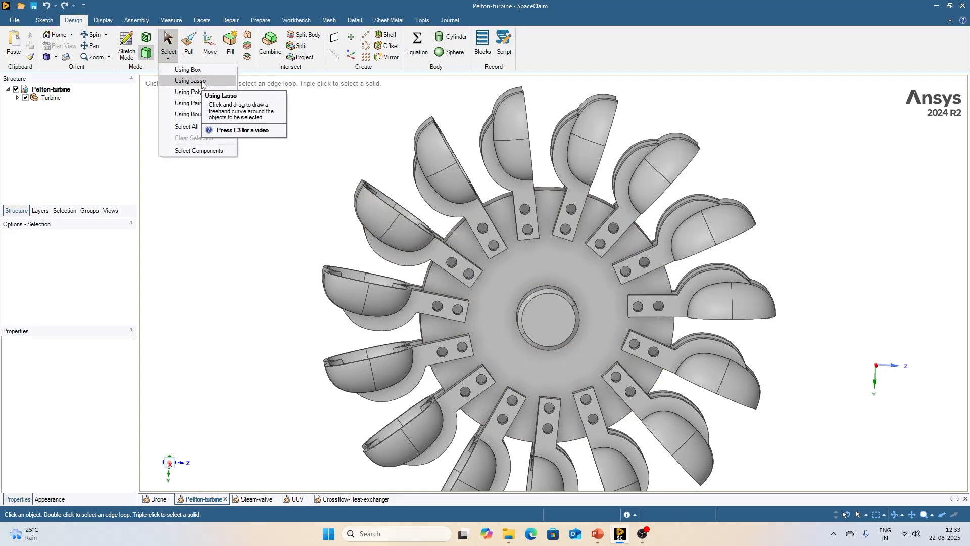
{"action": "left_click", "coordinate": [202, 82]}
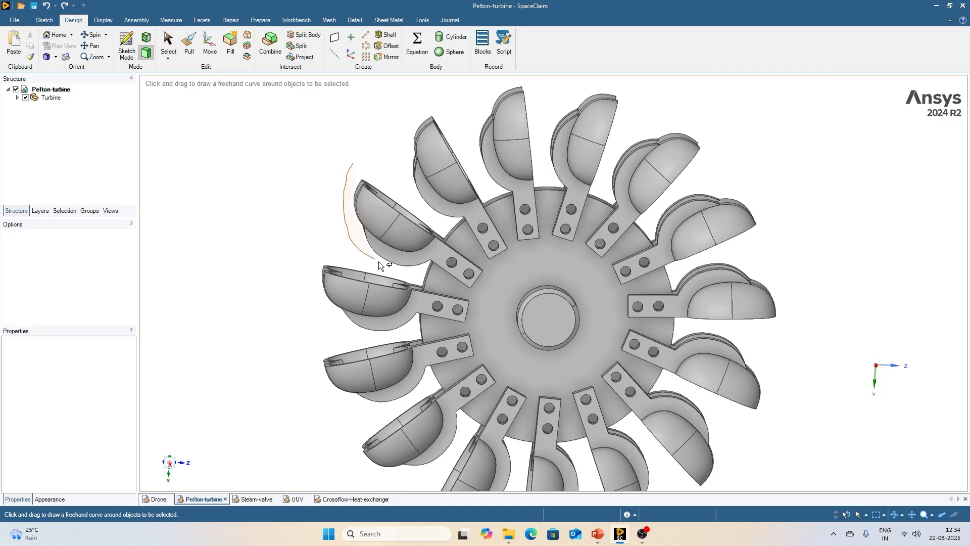
{"action": "left_click_drag", "start_coordinate": [401, 272], "coordinate": [450, 288]}
{"action": "left_click_drag", "start_coordinate": [372, 169], "coordinate": [348, 166]}
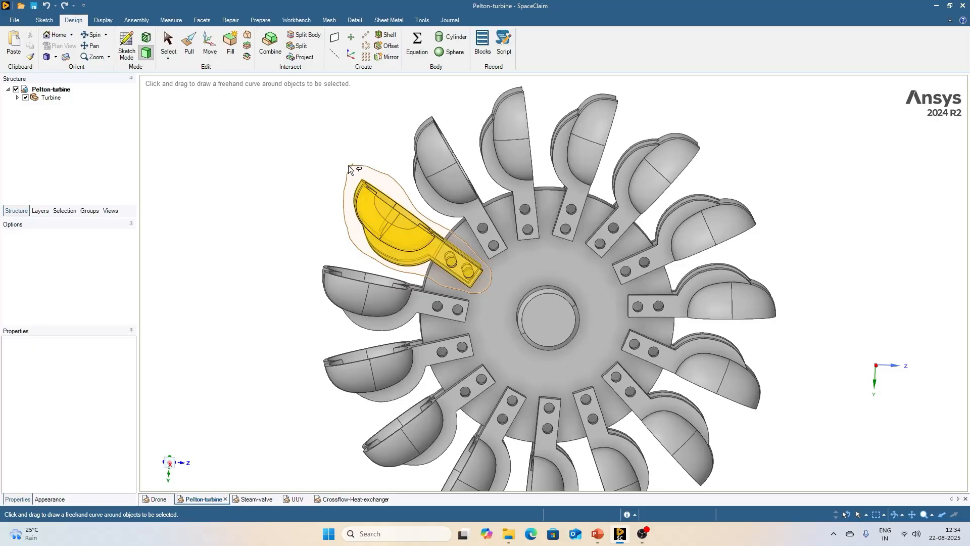
{"action": "left_click_drag", "start_coordinate": [347, 165], "coordinate": [348, 165]}
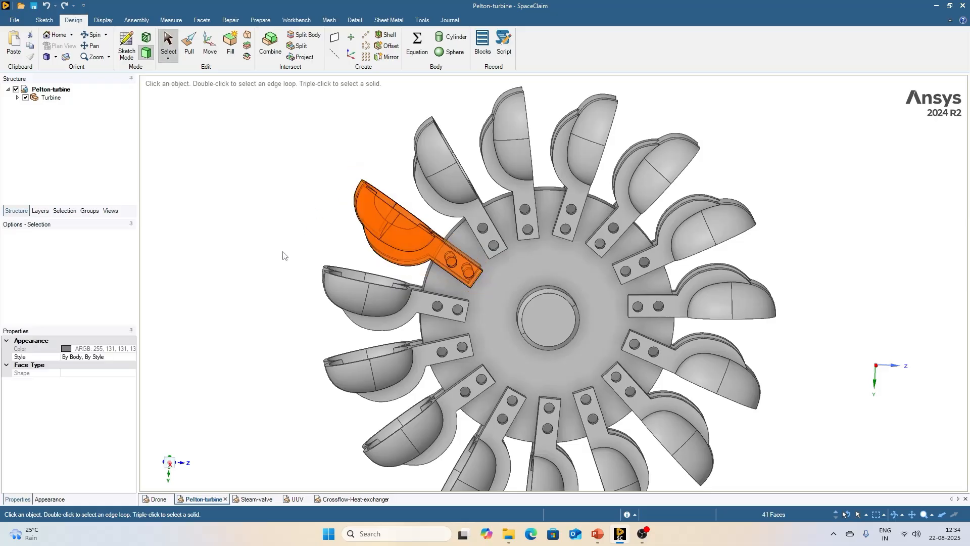
- Select the faces of the central shaft end projecting from the wheel with the Using Lasso mode, and check the selection from both sides
{"action": "mouse_move", "coordinate": [285, 211]}
{"action": "middle_mouse_down"}
{"action": "mouse_move", "coordinate": [582, 256]}
{"action": "mouse_move", "coordinate": [358, 203]}
{"action": "middle_mouse_up"}
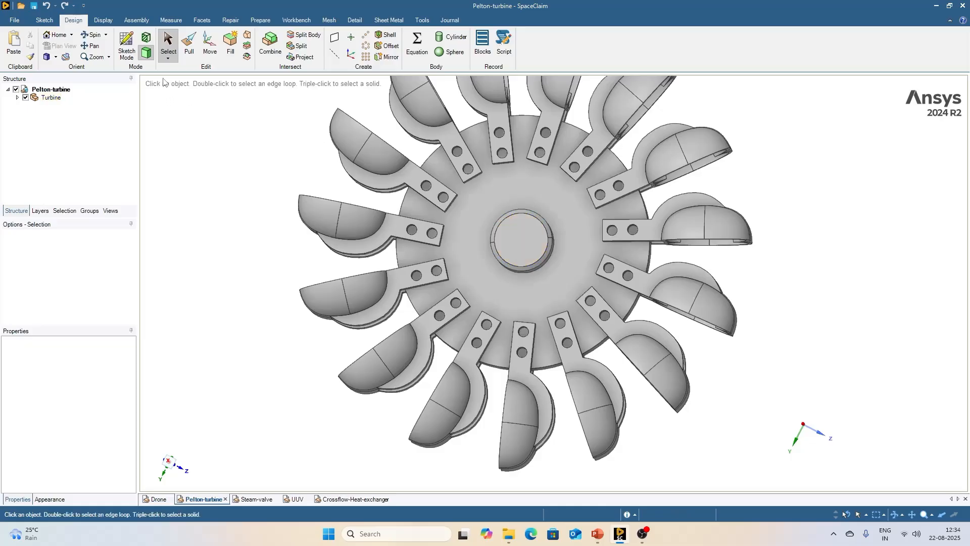
{"action": "left_click", "coordinate": [169, 58]}
{"action": "left_click", "coordinate": [187, 82]}
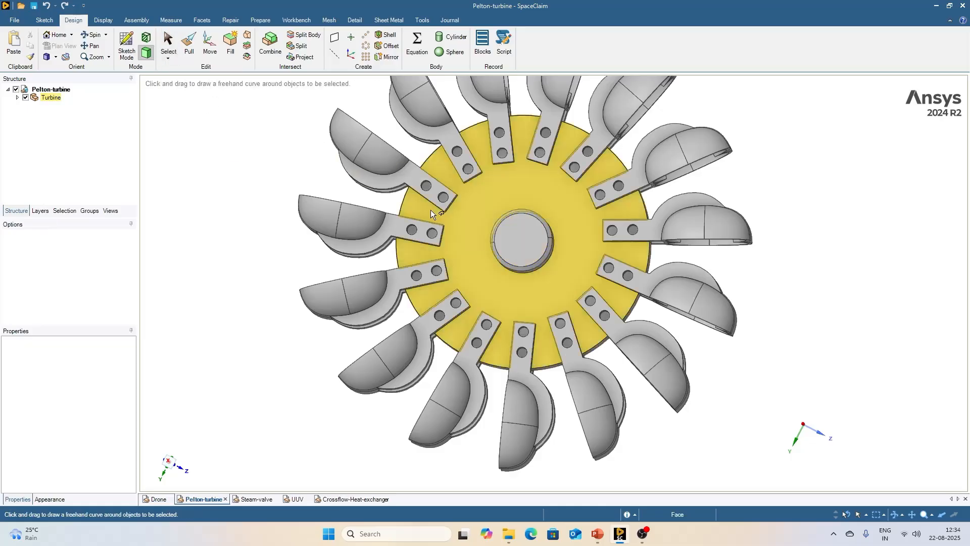
{"action": "left_click_drag", "start_coordinate": [523, 190], "coordinate": [510, 193]}
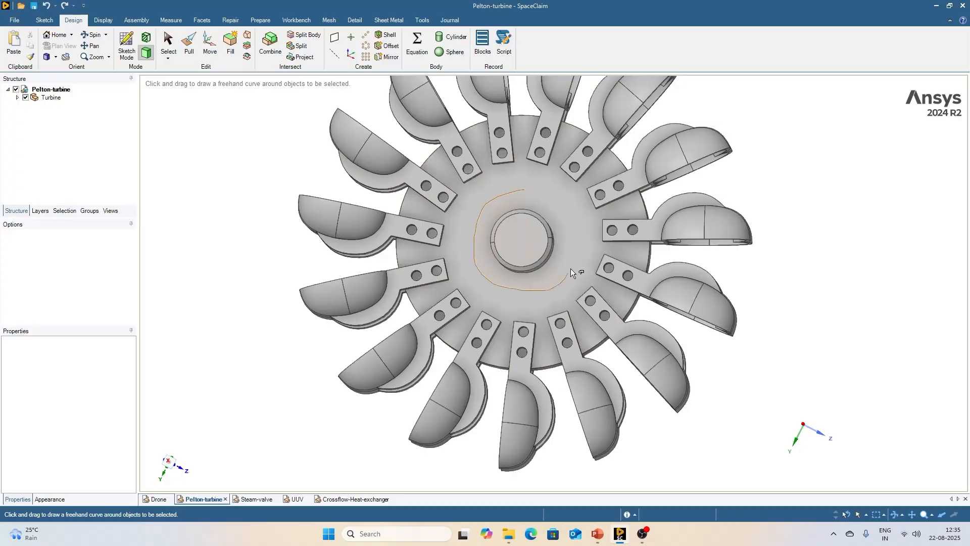
{"action": "left_click_drag", "start_coordinate": [521, 194], "coordinate": [510, 188]}
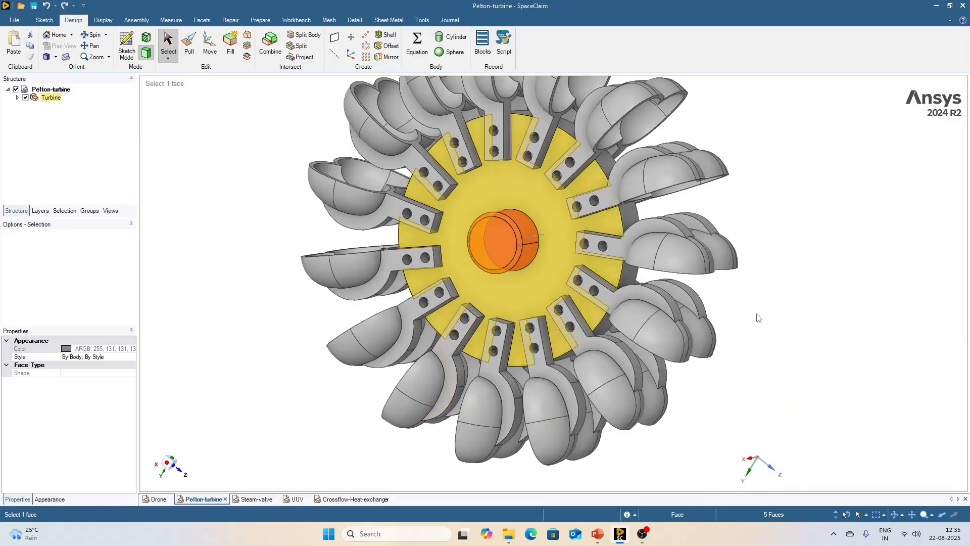
{"action": "middle_click_drag", "start_coordinate": [766, 299], "coordinate": [475, 283]}
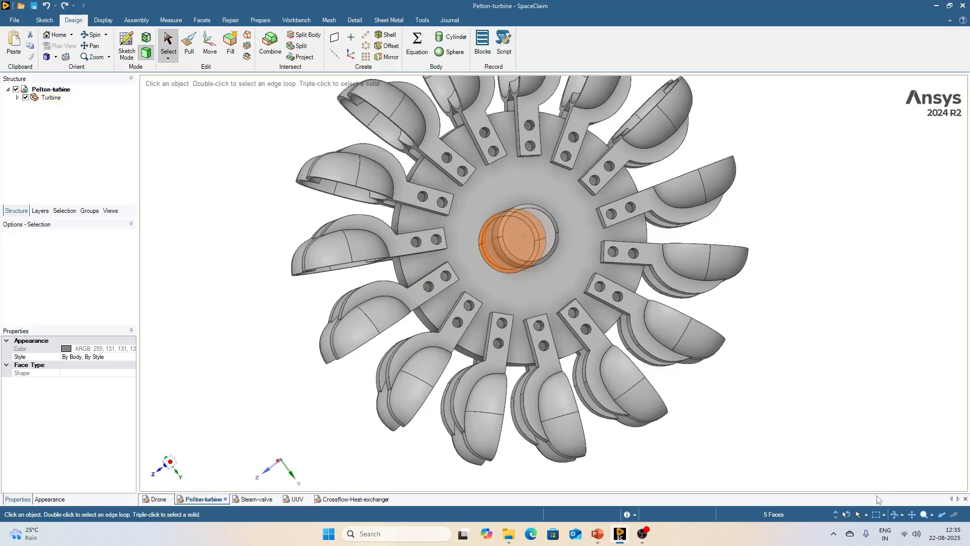
- Set the Box Selection option to Through and clear the current shaft selection
{"action": "left_click", "coordinate": [866, 514]}
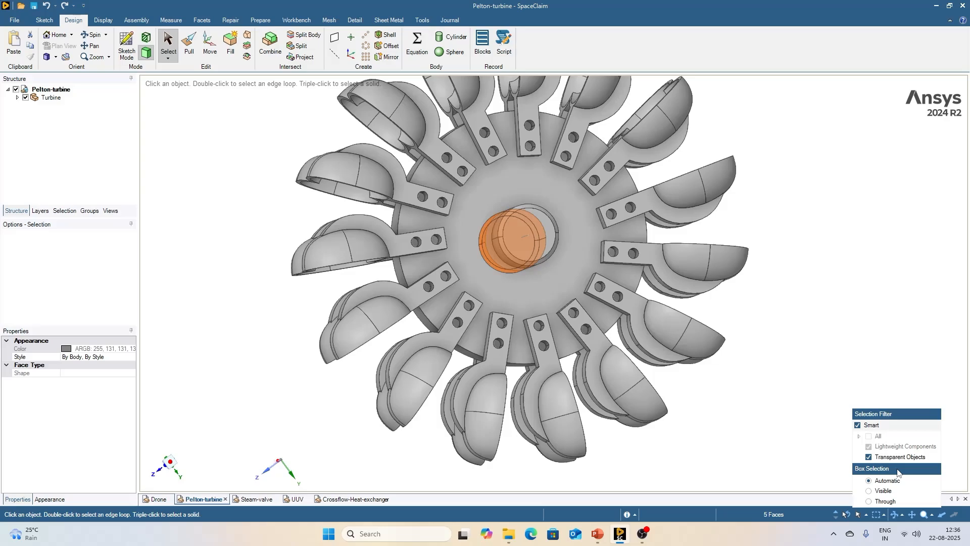
{"action": "left_click", "coordinate": [540, 292]}
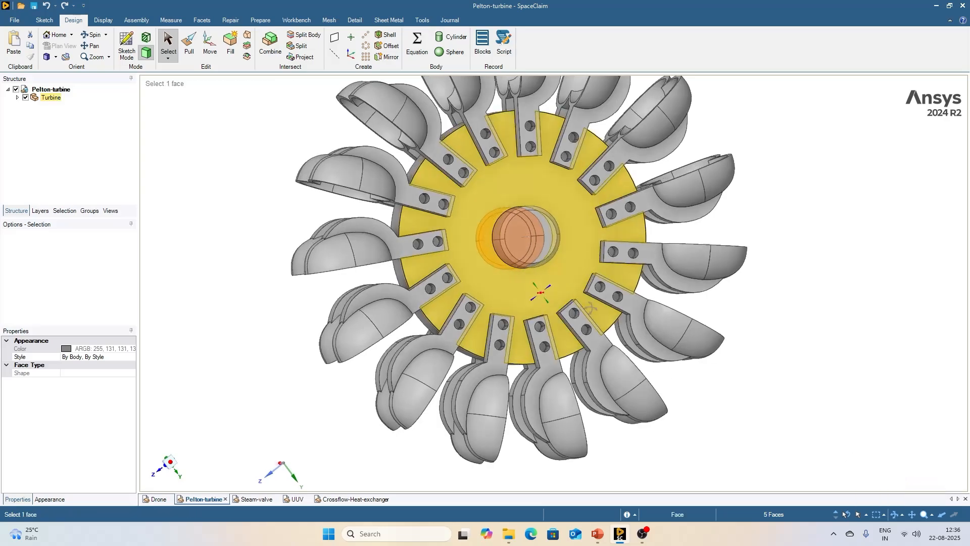
{"action": "middle_click_drag", "start_coordinate": [541, 292], "coordinate": [548, 250]}
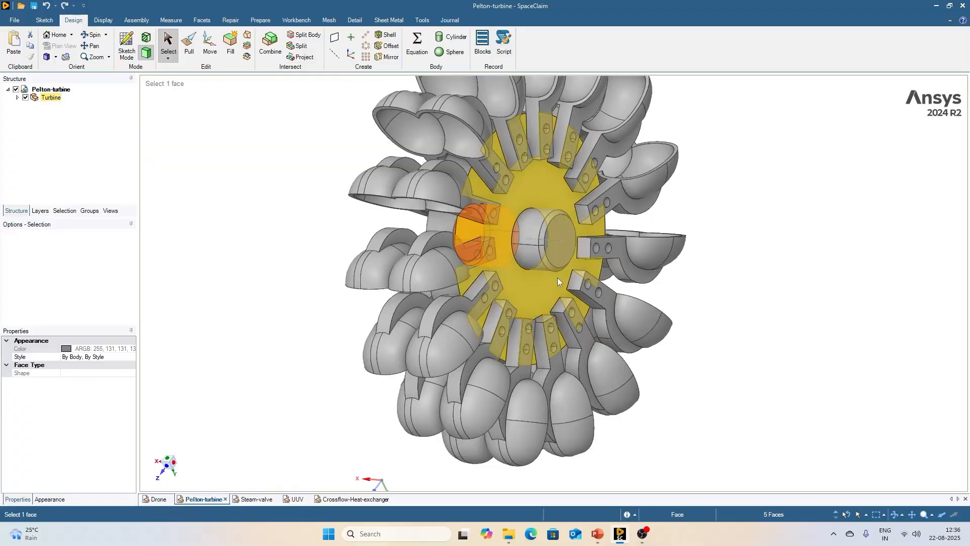
{"action": "left_click", "coordinate": [825, 372]}
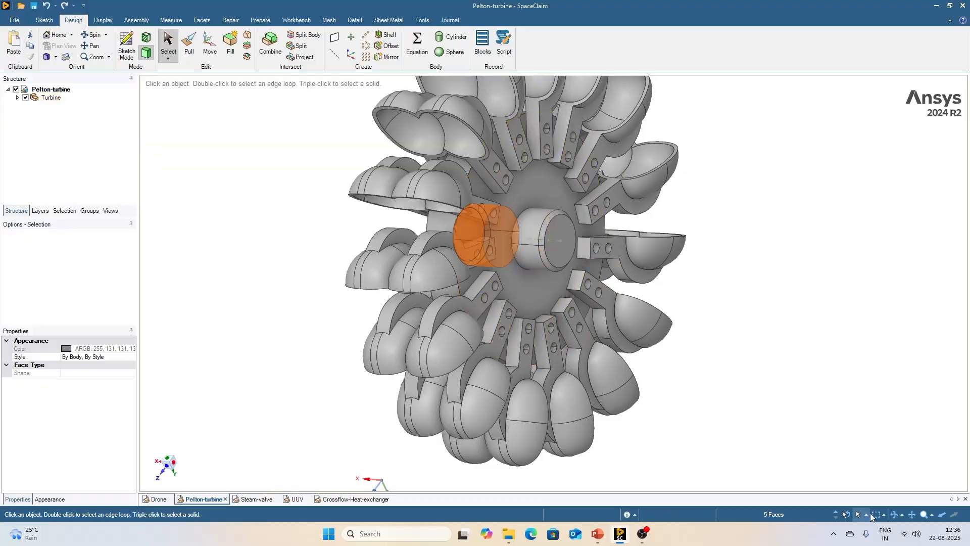
{"action": "left_click", "coordinate": [867, 514]}
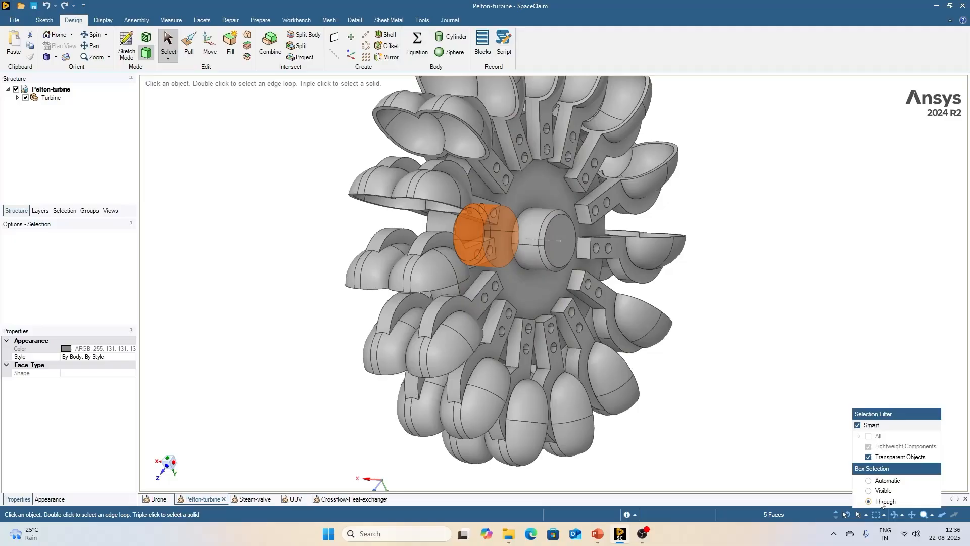
{"action": "left_click", "coordinate": [881, 502]}
{"action": "left_click", "coordinate": [783, 440]}
- Select the central shaft's faces through the wheel with the Using Lasso mode, check both sides, and clear the selection
{"action": "middle_click_drag", "start_coordinate": [321, 224], "coordinate": [579, 244]}
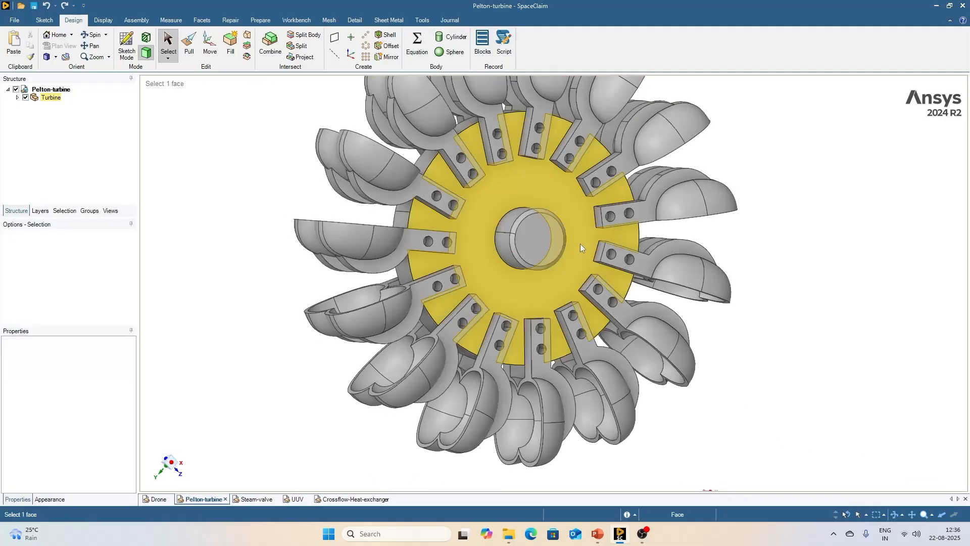
{"action": "scroll", "coordinate": [580, 244], "scroll_direction": "up", "scroll_amount": 2}
{"action": "left_click", "coordinate": [168, 59]}
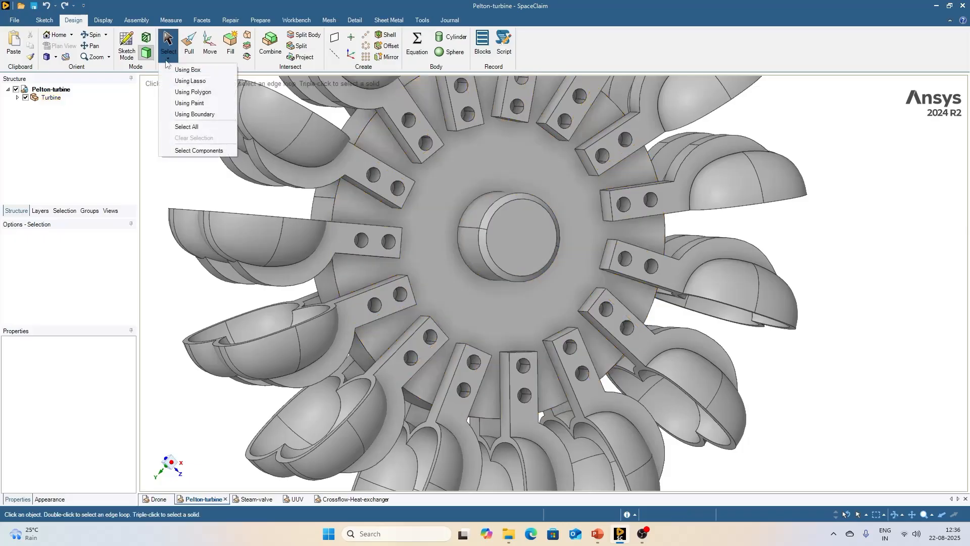
{"action": "left_click", "coordinate": [195, 80]}
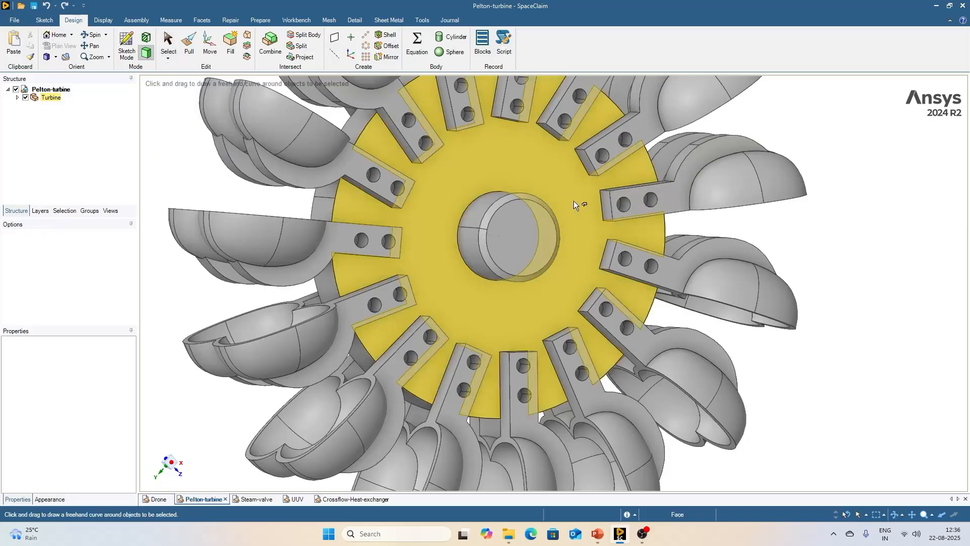
{"action": "middle_click_drag", "start_coordinate": [563, 198], "coordinate": [525, 199]}
{"action": "left_click_drag", "start_coordinate": [469, 169], "coordinate": [423, 197]}
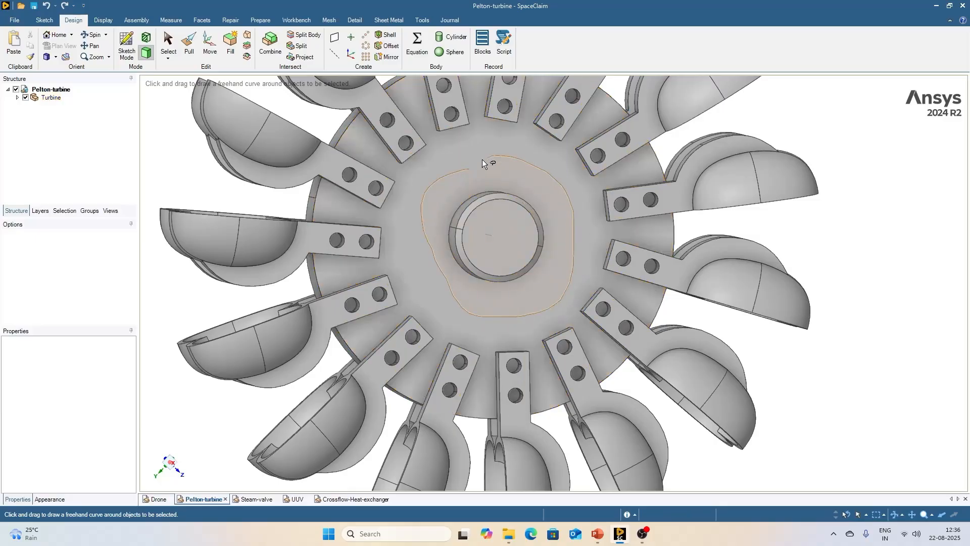
{"action": "left_click_drag", "start_coordinate": [454, 180], "coordinate": [467, 169]}
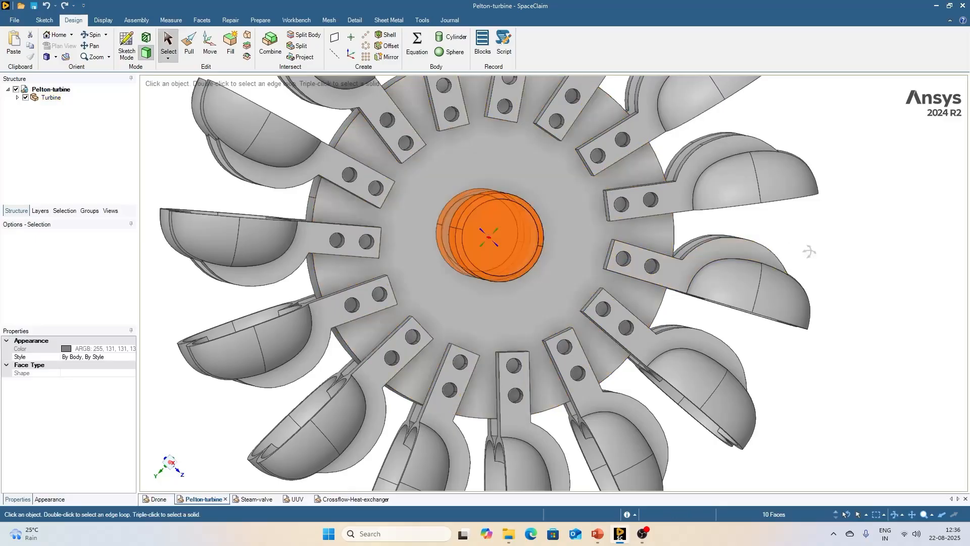
{"action": "mouse_move", "coordinate": [808, 249]}
{"action": "middle_mouse_down"}
{"action": "mouse_move", "coordinate": [571, 255]}
{"action": "mouse_move", "coordinate": [545, 278]}
{"action": "middle_mouse_up"}
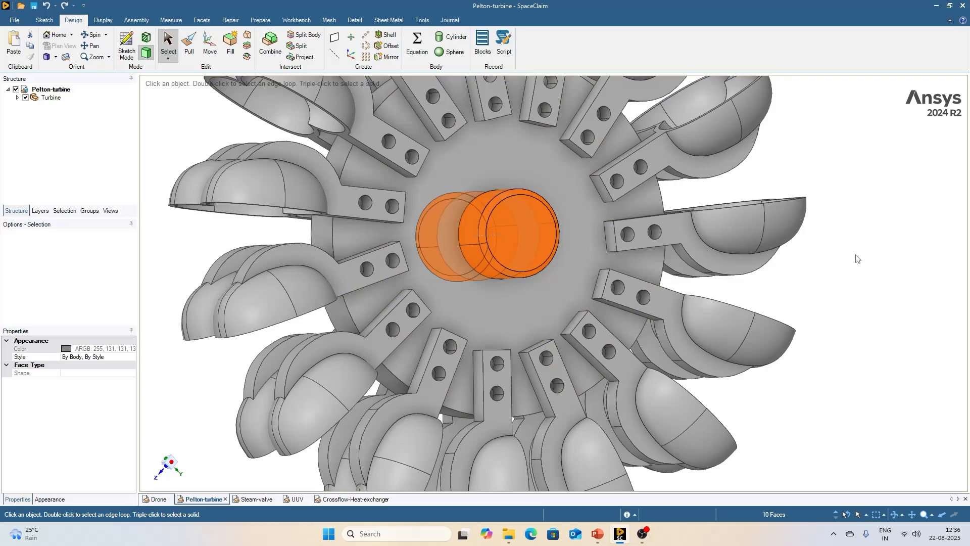
{"action": "scroll", "coordinate": [856, 259], "scroll_direction": "down", "scroll_amount": 1}
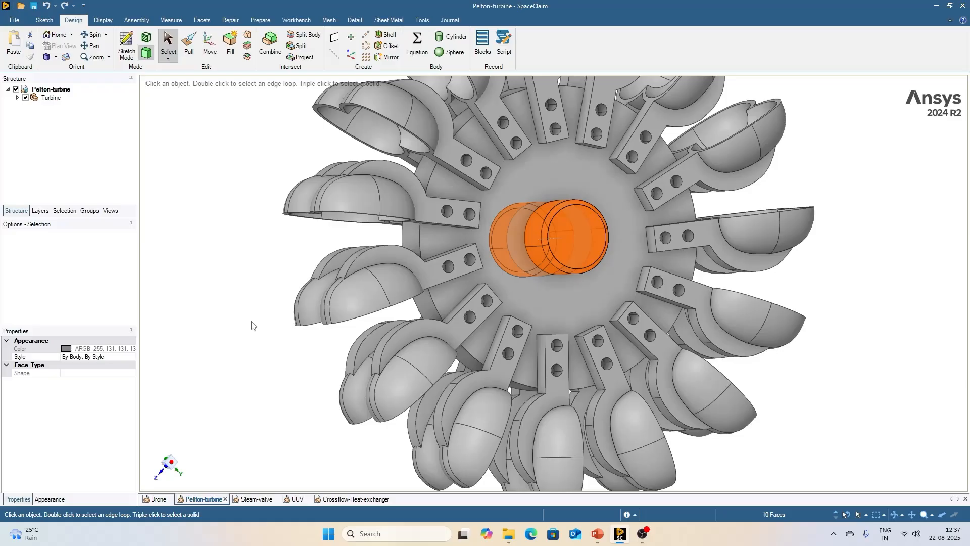
{"action": "left_click", "coordinate": [252, 325]}
- Review the Box Selection options and restore the home view of the turbine
{"action": "left_click", "coordinate": [867, 514]}
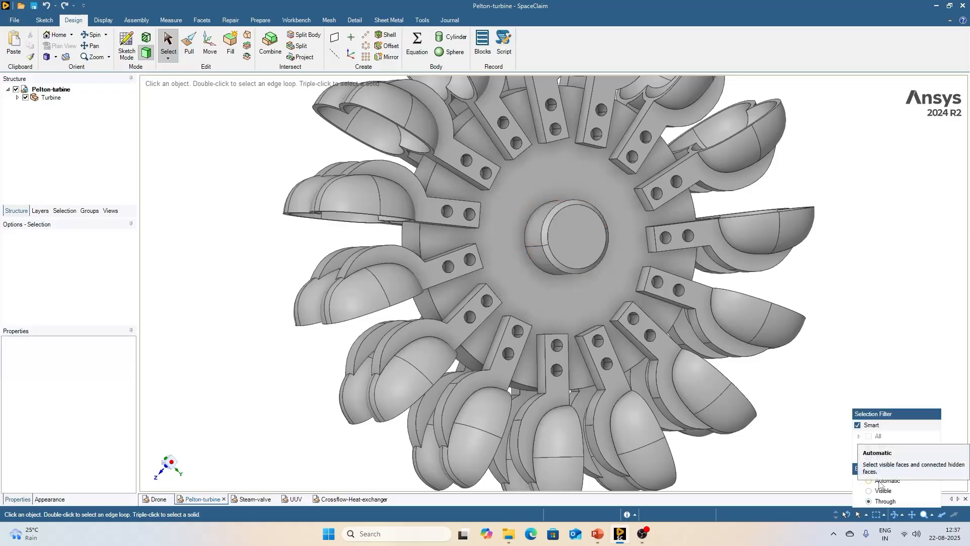
{"action": "key", "text": "h"}
{"action": "left_click", "coordinate": [169, 59]}
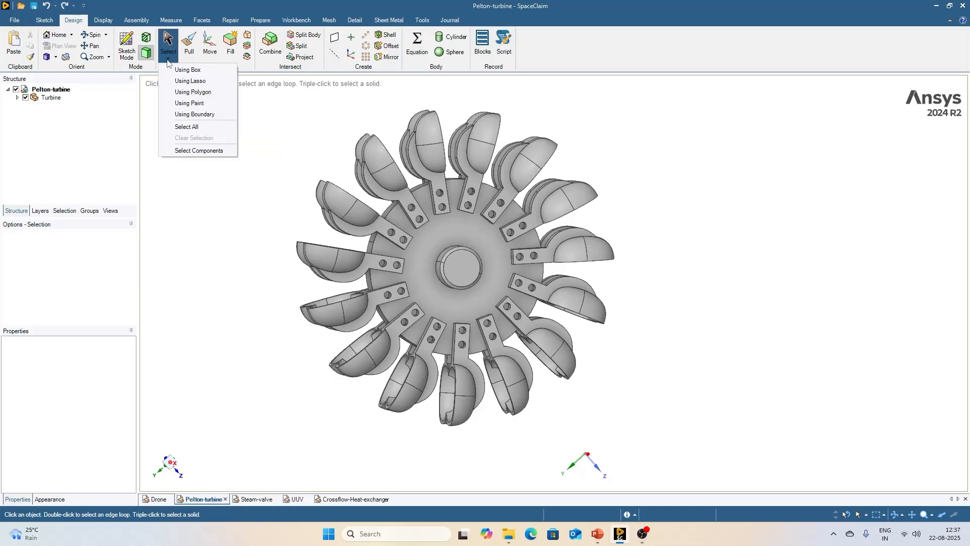
{"action": "left_click", "coordinate": [213, 94]}
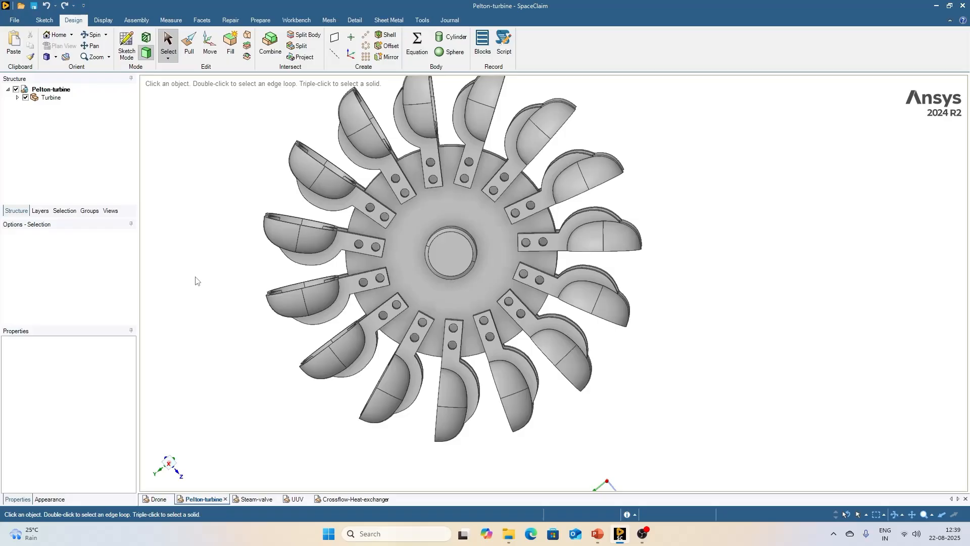
- Select all faces of one bucket at the wheel's upper left with the Using Polygon mode by outlining the bucket and its arm
{"action": "scroll", "coordinate": [196, 278], "scroll_direction": "up", "scroll_amount": 1}
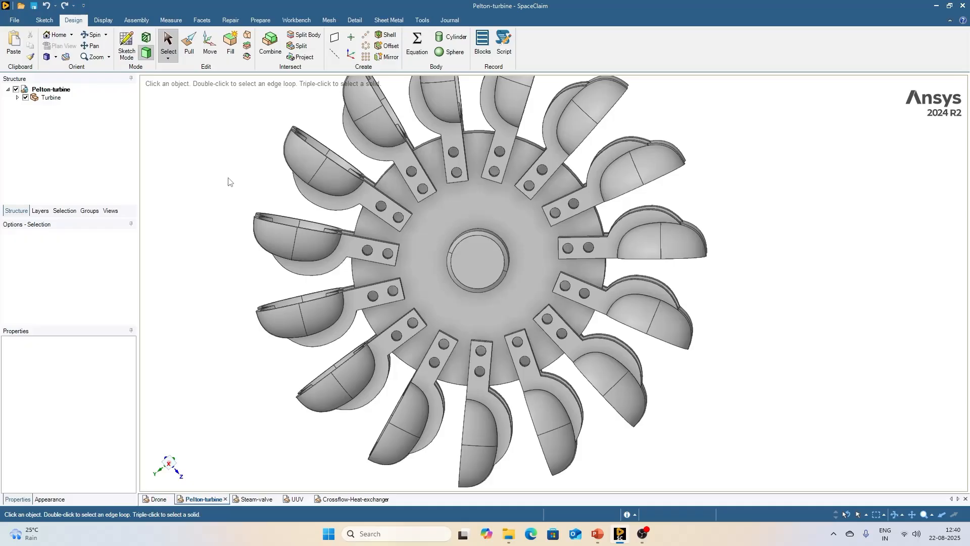
{"action": "left_click", "coordinate": [168, 58]}
{"action": "left_click", "coordinate": [184, 92]}
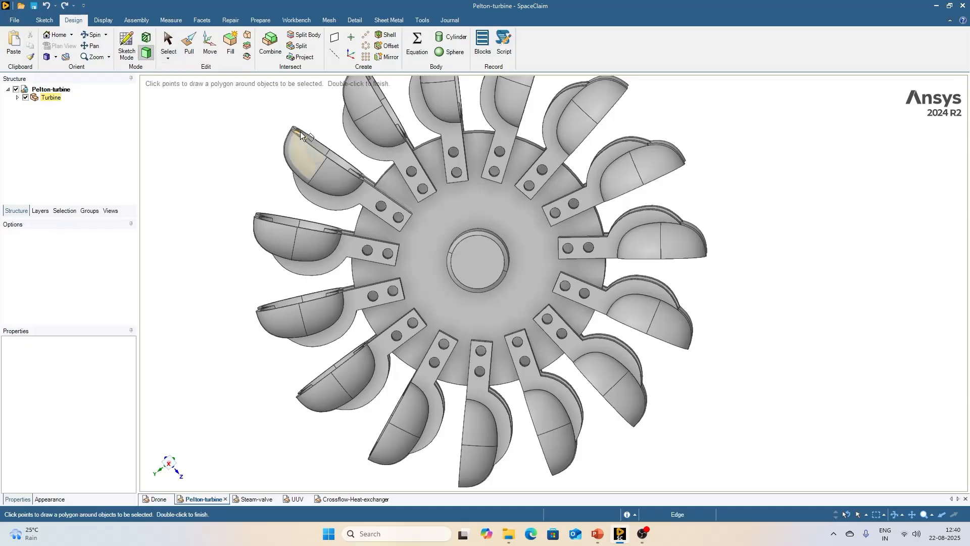
{"action": "left_click", "coordinate": [263, 145]}
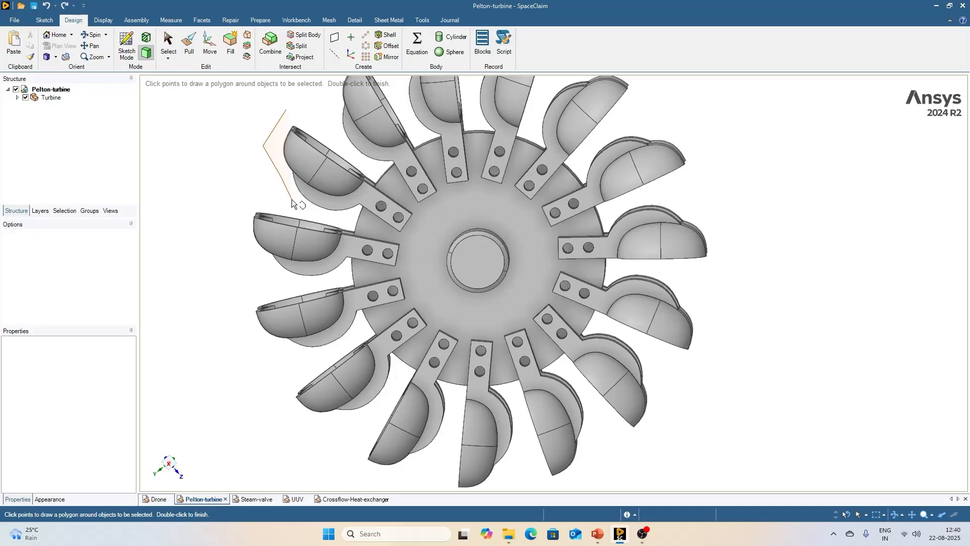
{"action": "left_click", "coordinate": [318, 212]}
{"action": "left_click", "coordinate": [345, 217]}
{"action": "left_click", "coordinate": [420, 242]}
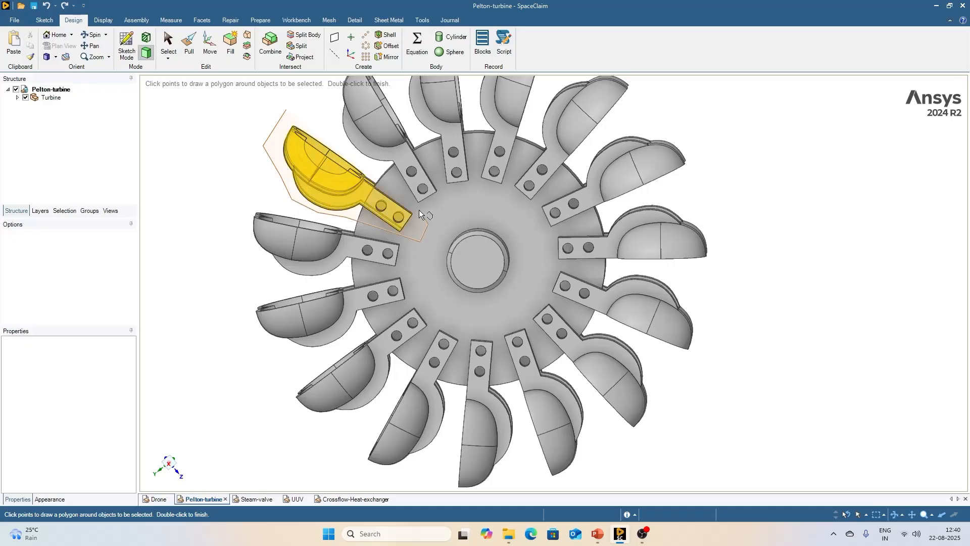
{"action": "double_click", "coordinate": [276, 115]}
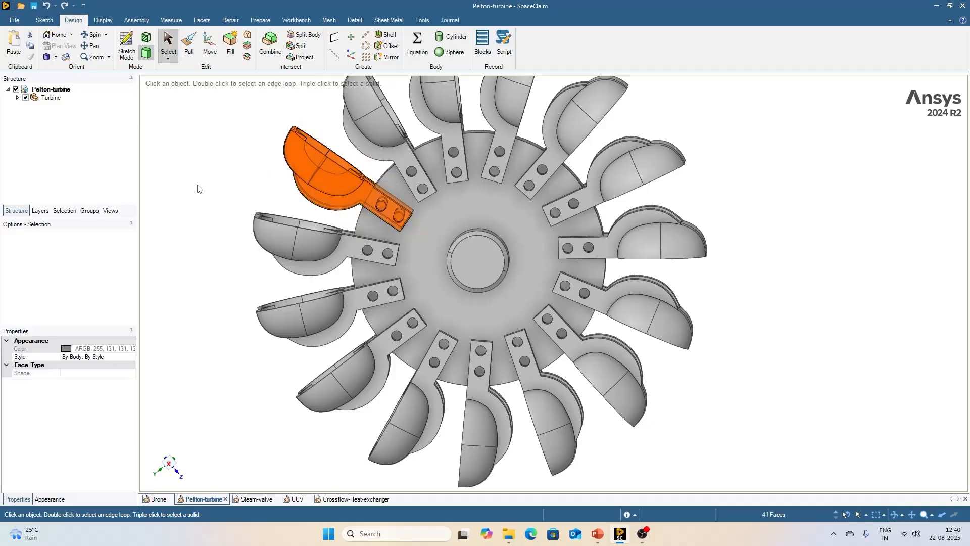
- Inspect the selected bucket from both sides of the wheel and clear the selection
{"action": "middle_click_drag", "start_coordinate": [227, 172], "coordinate": [646, 199]}
{"action": "scroll", "coordinate": [646, 199], "scroll_direction": "up", "scroll_amount": 3}
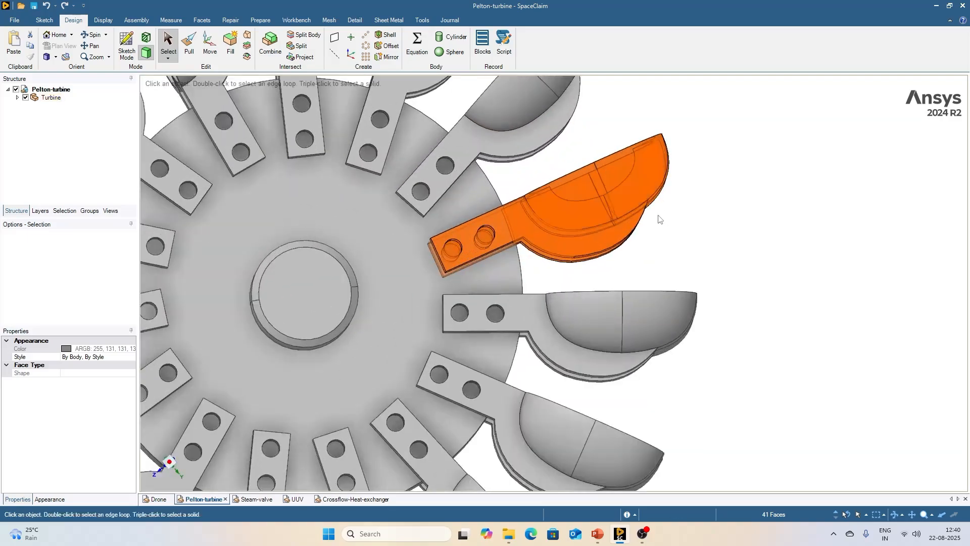
{"action": "middle_click_drag", "start_coordinate": [658, 216], "coordinate": [488, 150]}
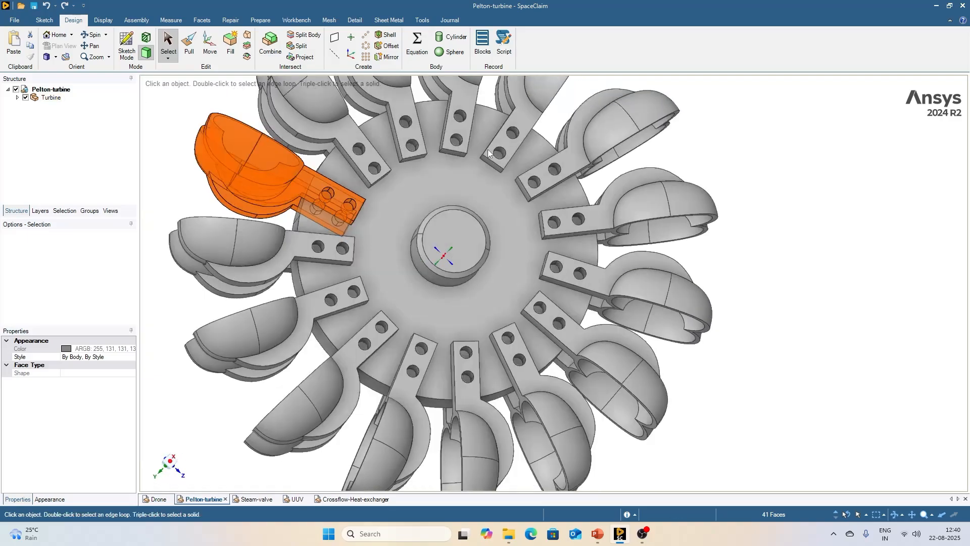
{"action": "scroll", "coordinate": [480, 152], "scroll_direction": "down", "scroll_amount": 1}
{"action": "scroll", "coordinate": [200, 208], "scroll_direction": "down", "scroll_amount": 2}
{"action": "middle_click_drag", "start_coordinate": [191, 189], "coordinate": [188, 193]}
{"action": "left_click", "coordinate": [196, 244]}
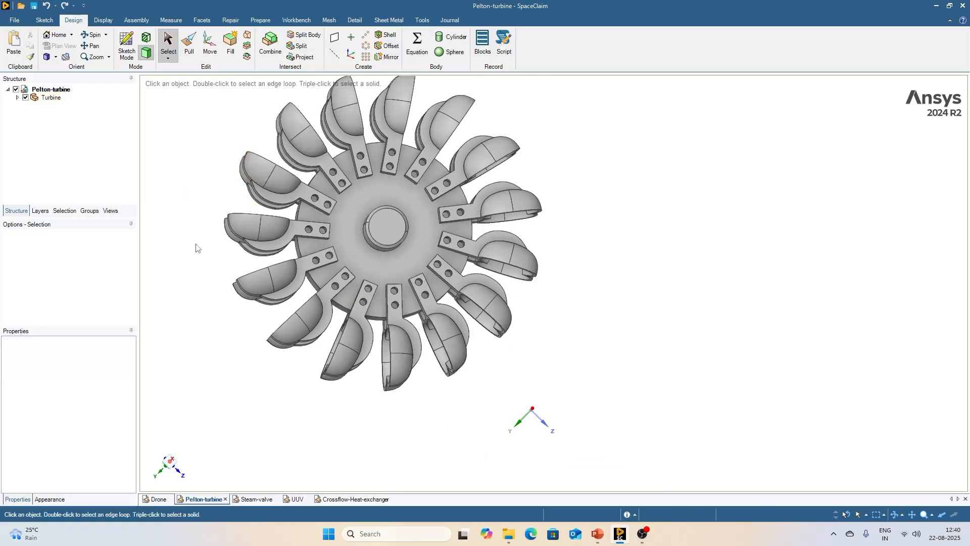
- Select the central shaft's faces with the Using Polygon mode by drawing a closed polygon around the shaft on the wheel disc
{"action": "scroll", "coordinate": [386, 220], "scroll_direction": "up", "scroll_amount": 3}
{"action": "left_click", "coordinate": [168, 59]}
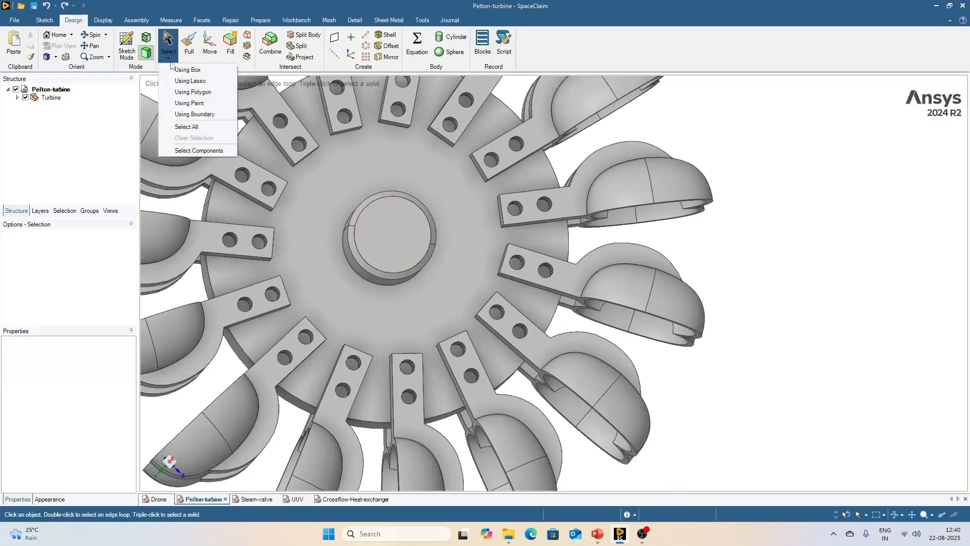
{"action": "left_click", "coordinate": [193, 92]}
{"action": "left_click", "coordinate": [378, 173]}
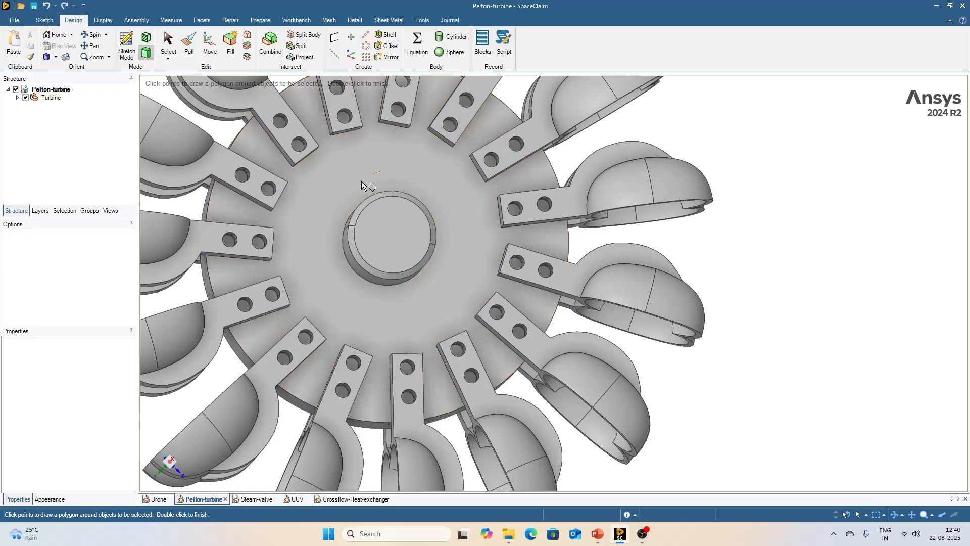
{"action": "left_click", "coordinate": [320, 263]}
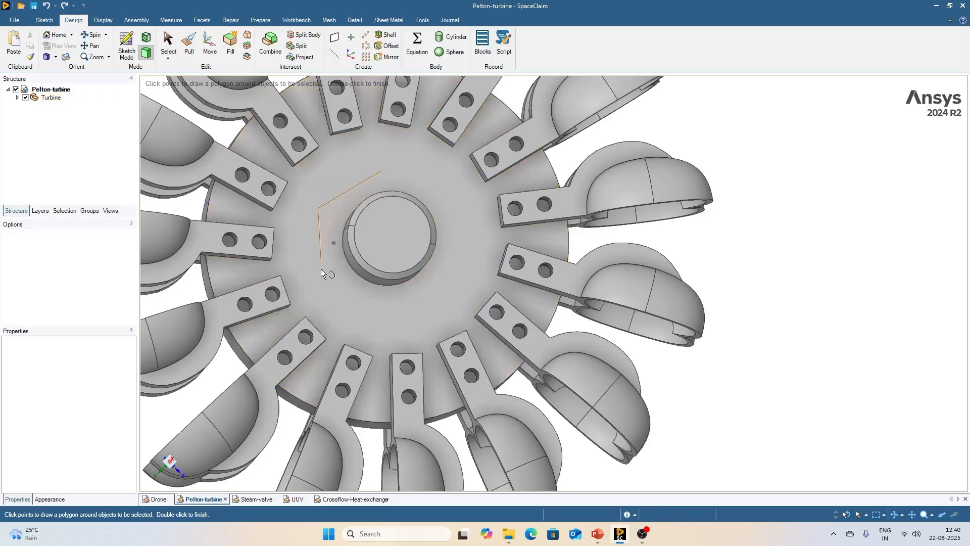
{"action": "left_click", "coordinate": [366, 316]}
{"action": "left_click", "coordinate": [445, 307]}
{"action": "left_click", "coordinate": [470, 249]}
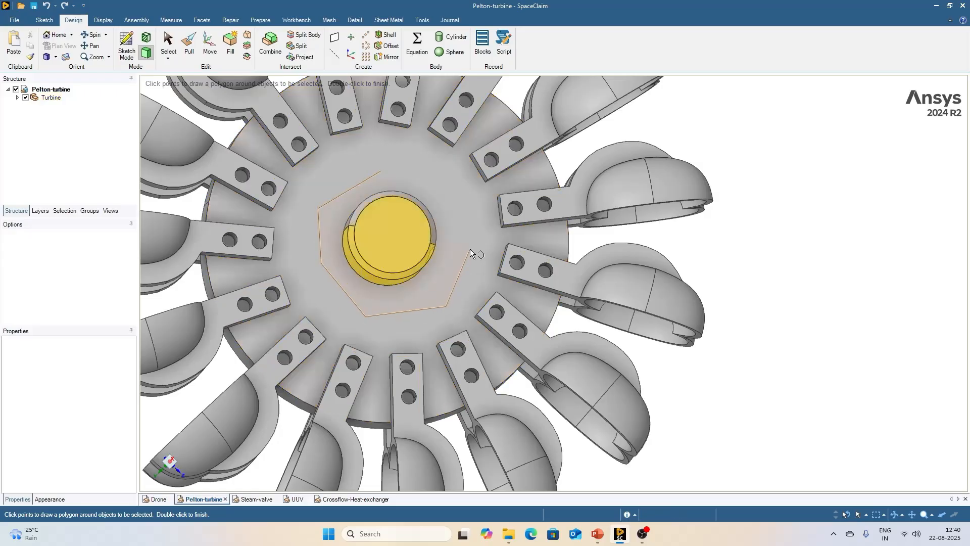
{"action": "left_click", "coordinate": [448, 188]}
{"action": "double_click", "coordinate": [379, 171]}
{"action": "double_click", "coordinate": [371, 174]}
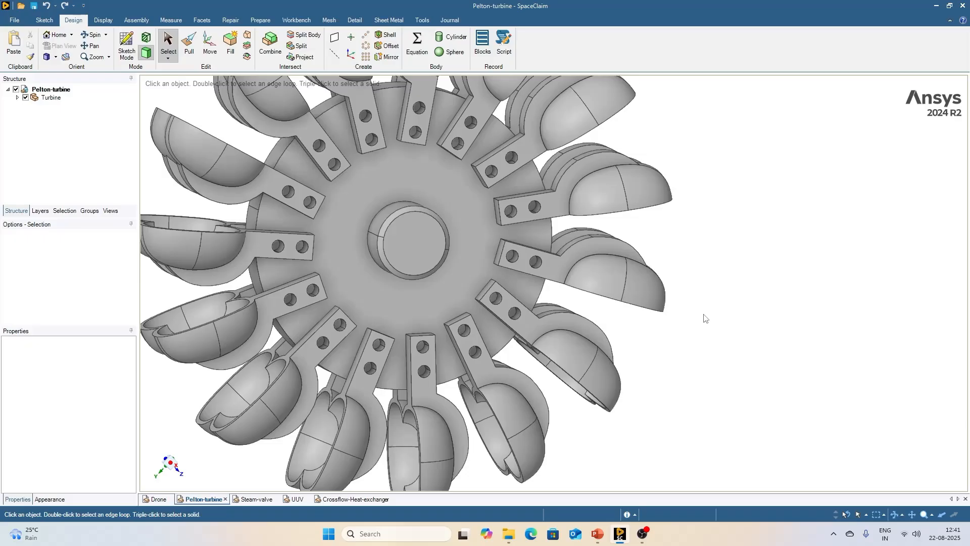
- Select faces across the wheel disc, central shaft and upper buckets in one stroke with the Using Paint mode
{"action": "left_click", "coordinate": [167, 60]}
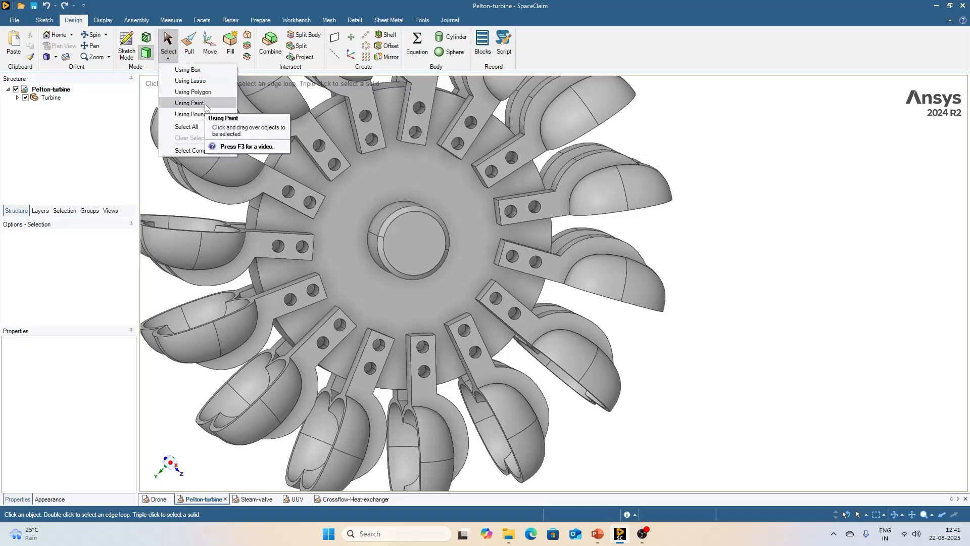
{"action": "left_click", "coordinate": [205, 104]}
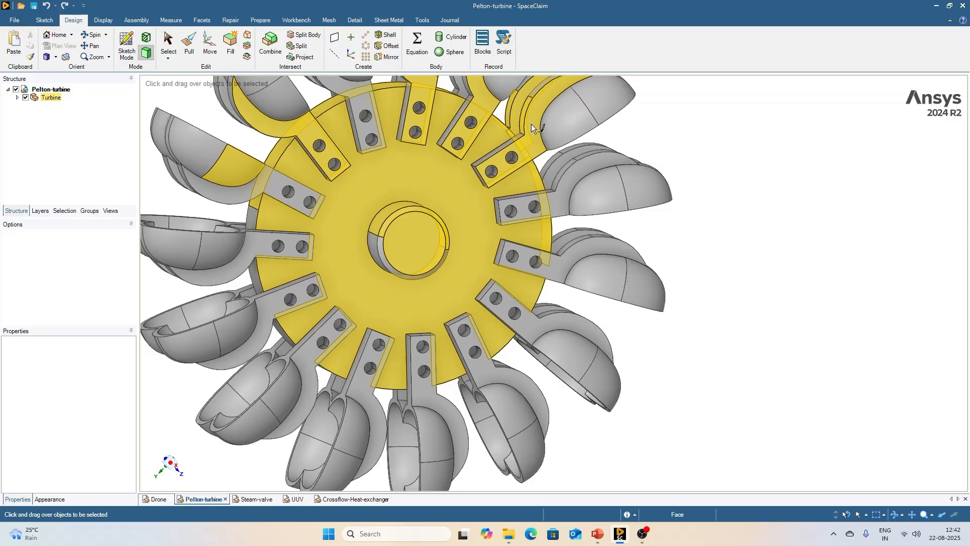
{"action": "left_click", "coordinate": [589, 192]}
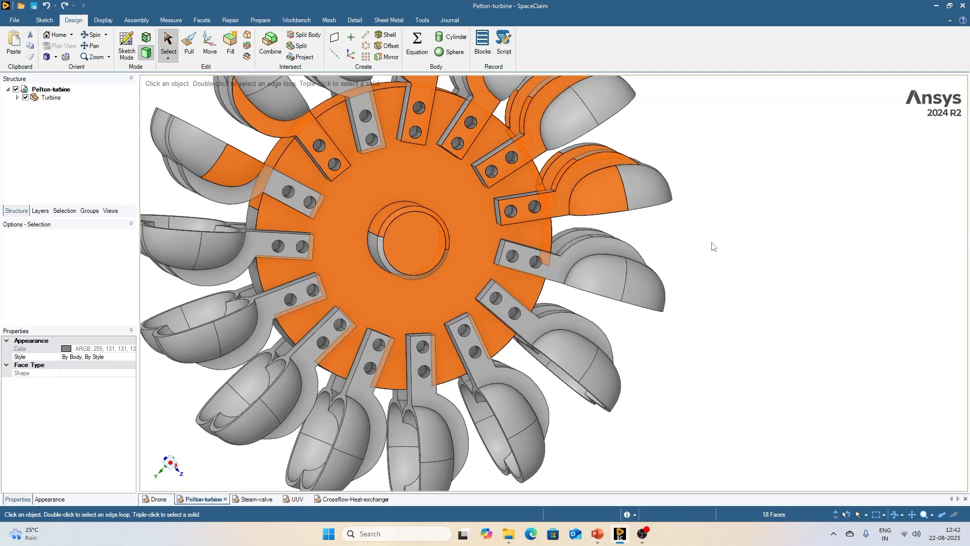
- Inspect the painted face selection on the turbine wheel from another angle and clear it
{"action": "scroll", "coordinate": [714, 244], "scroll_direction": "down", "scroll_amount": 2}
{"action": "mouse_move", "coordinate": [744, 234]}
{"action": "middle_mouse_down"}
{"action": "mouse_move", "coordinate": [721, 219]}
{"action": "mouse_move", "coordinate": [717, 182]}
{"action": "mouse_move", "coordinate": [700, 197]}
{"action": "mouse_move", "coordinate": [708, 227]}
{"action": "middle_mouse_up"}
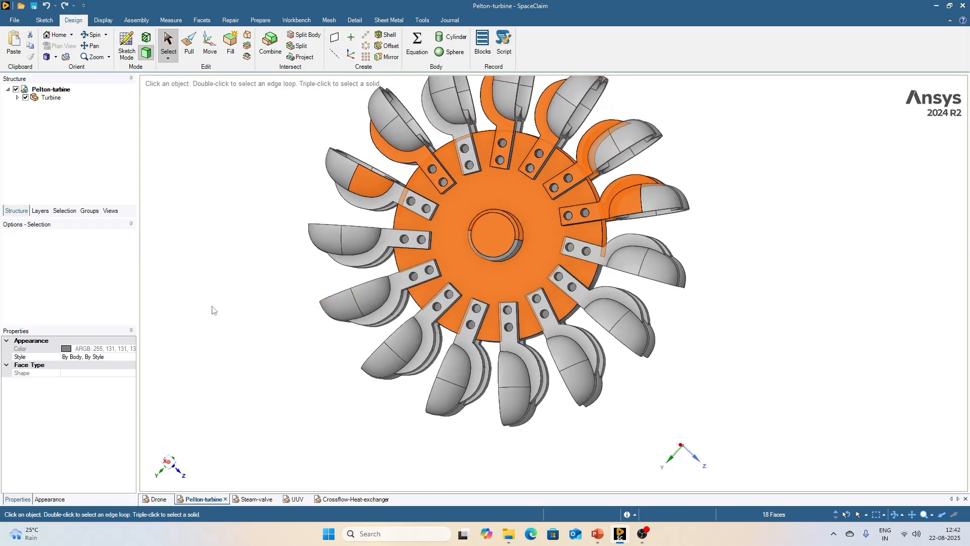
{"action": "key", "text": "Left"}
{"action": "left_click", "coordinate": [264, 288]}
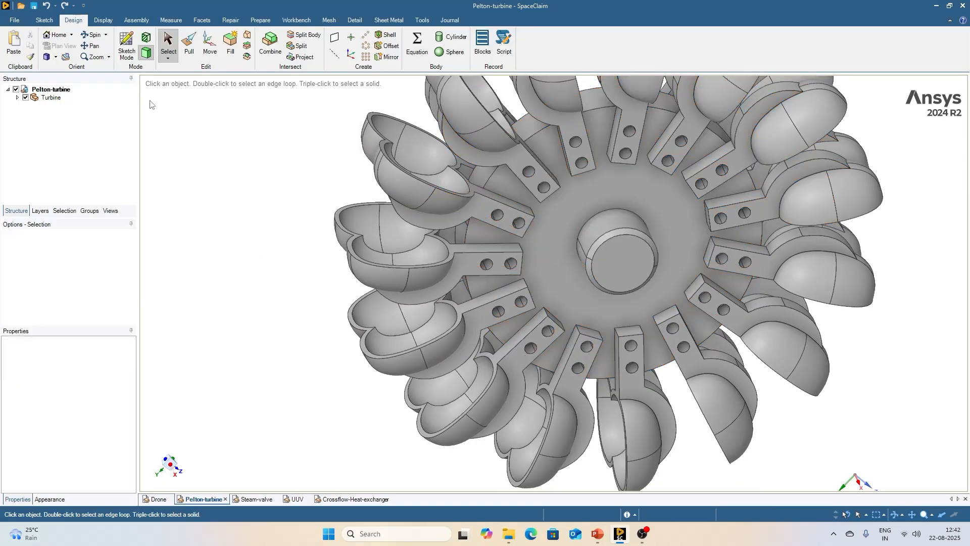
- Select the inner faces of one bucket at the wheel's left side with the Using Paint mode, then clear the selection
{"action": "left_click", "coordinate": [169, 59]}
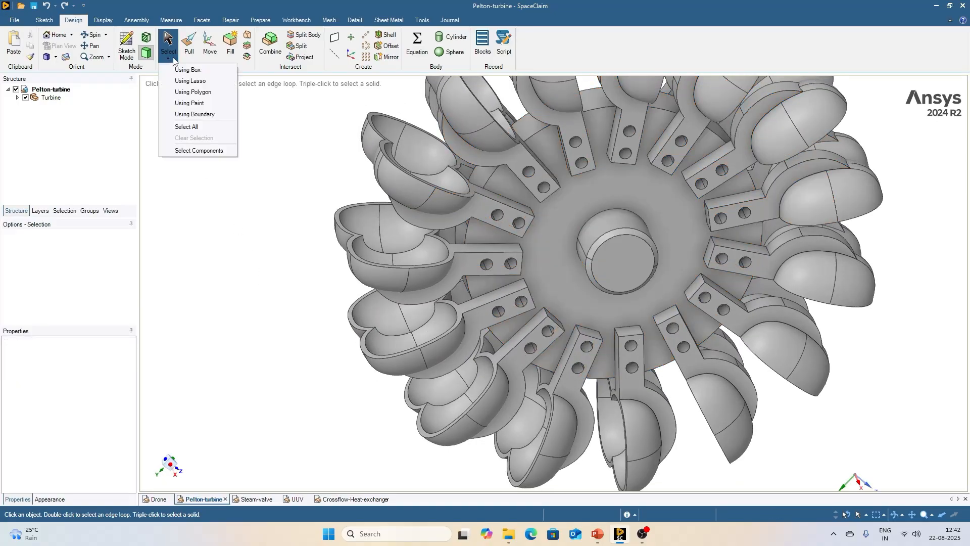
{"action": "left_click", "coordinate": [188, 103]}
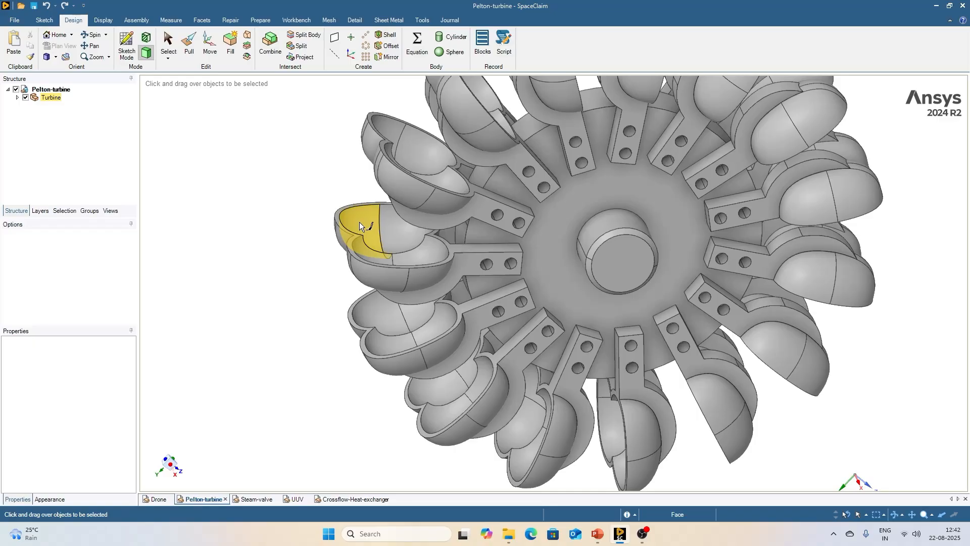
{"action": "mouse_move", "coordinate": [360, 223]}
{"action": "left_mouse_down"}
{"action": "mouse_move", "coordinate": [393, 217]}
{"action": "mouse_move", "coordinate": [408, 254]}
{"action": "mouse_move", "coordinate": [363, 253]}
{"action": "left_mouse_up"}
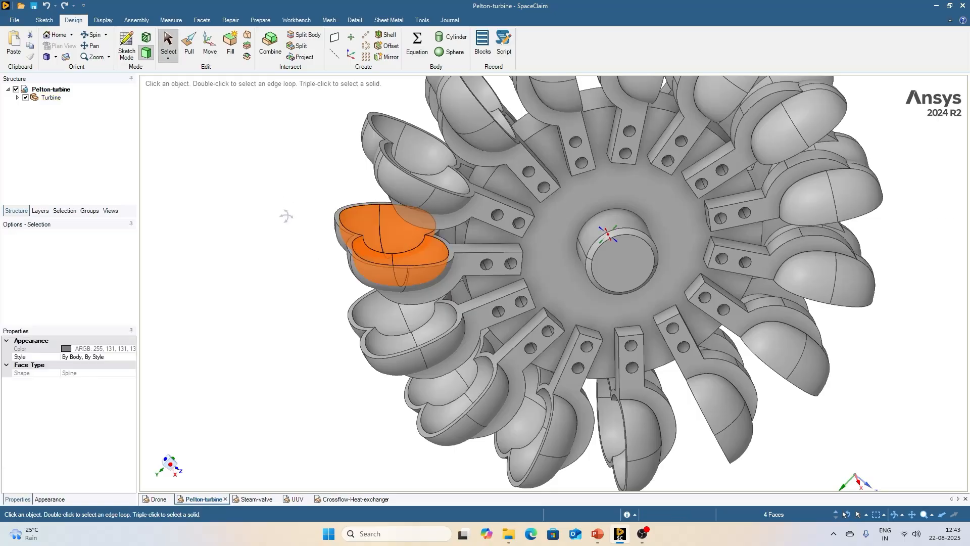
{"action": "mouse_move", "coordinate": [284, 214]}
{"action": "middle_mouse_down"}
{"action": "mouse_move", "coordinate": [325, 275]}
{"action": "mouse_move", "coordinate": [331, 311]}
{"action": "mouse_move", "coordinate": [314, 310]}
{"action": "mouse_move", "coordinate": [295, 223]}
{"action": "mouse_move", "coordinate": [268, 219]}
{"action": "middle_mouse_up"}
{"action": "left_click", "coordinate": [267, 219]}
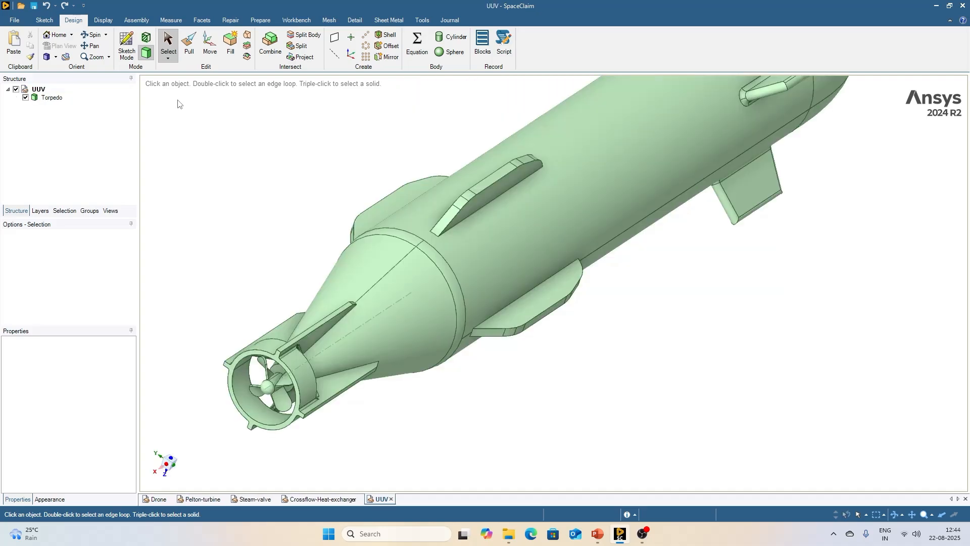
- Activate the Using Boundary selection mode on the UUV and view its stern propeller straight on along the X axis
{"action": "left_click", "coordinate": [168, 58]}
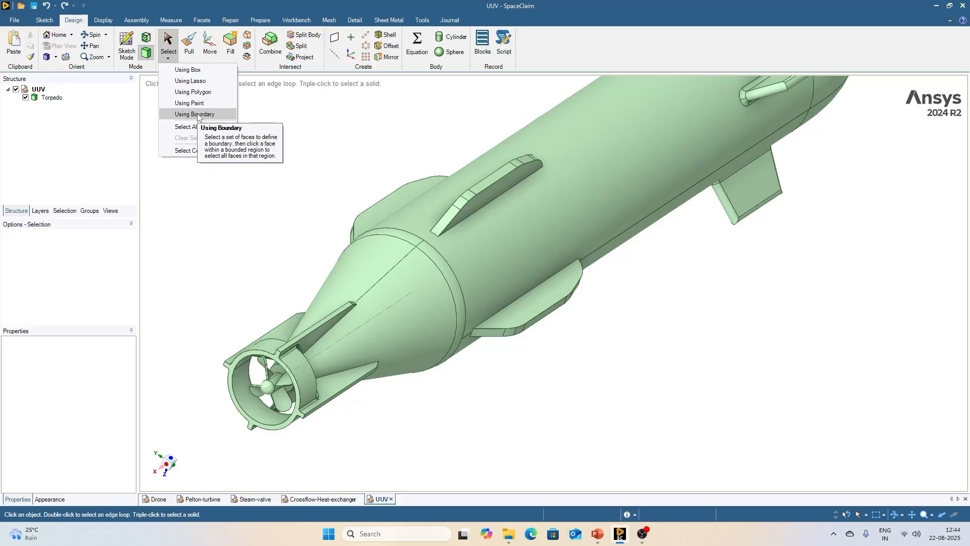
{"action": "left_click", "coordinate": [197, 114]}
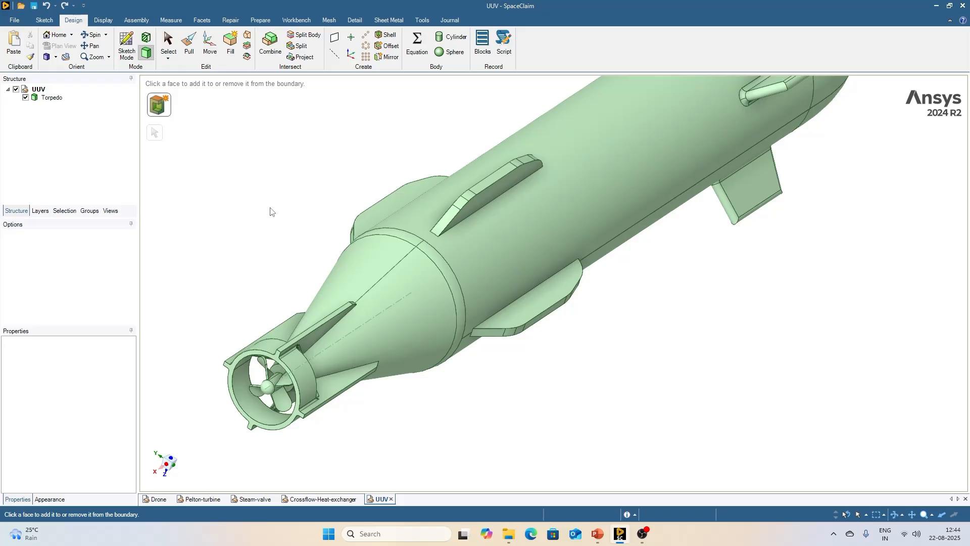
{"action": "scroll", "coordinate": [244, 374], "scroll_direction": "up", "scroll_amount": 3}
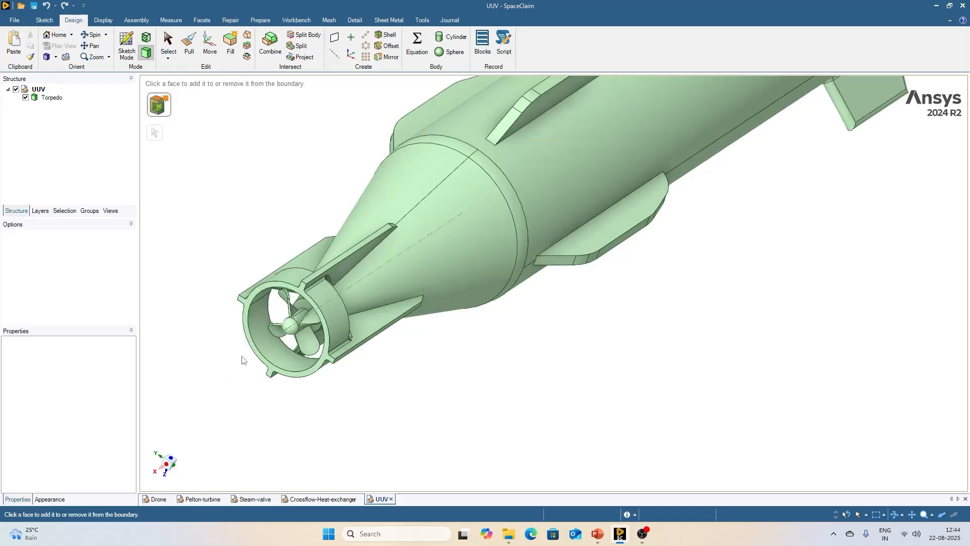
{"action": "middle_click_drag", "start_coordinate": [536, 380], "coordinate": [574, 368]}
{"action": "scroll", "coordinate": [328, 217], "scroll_direction": "up", "scroll_amount": 2}
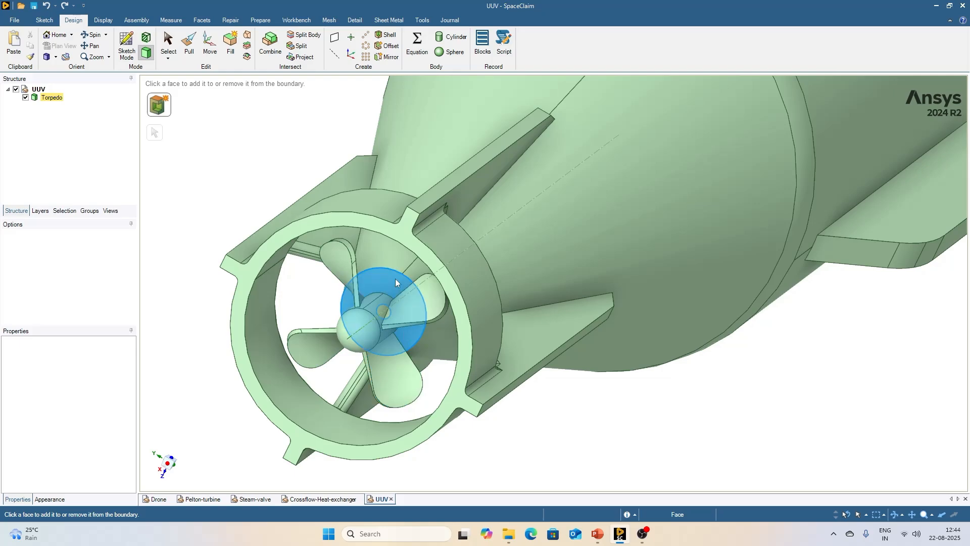
{"action": "scroll", "coordinate": [395, 278], "scroll_direction": "down", "scroll_amount": 3}
{"action": "middle_click_drag", "start_coordinate": [525, 364], "coordinate": [548, 360]}
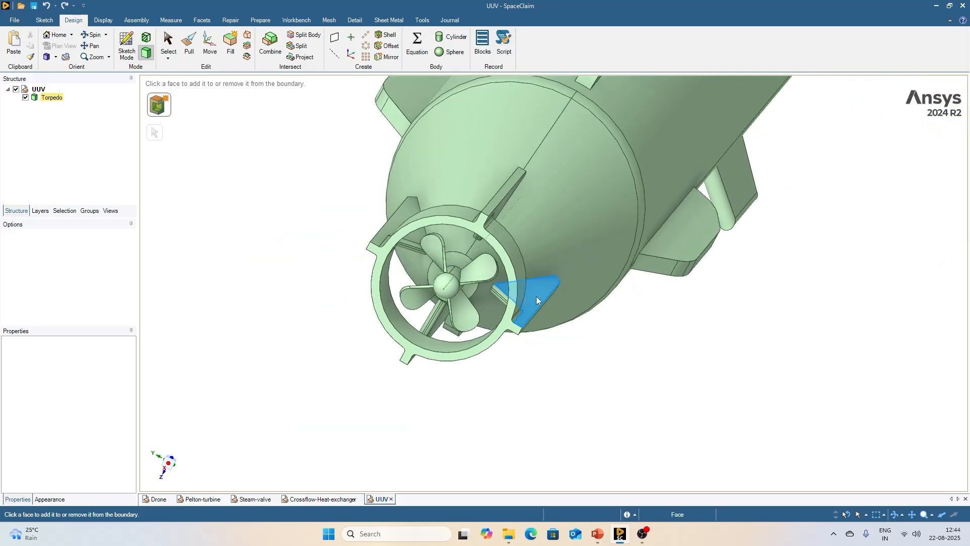
{"action": "scroll", "coordinate": [448, 328], "scroll_direction": "up", "scroll_amount": 4}
{"action": "middle_click_drag", "start_coordinate": [492, 350], "coordinate": [505, 330]}
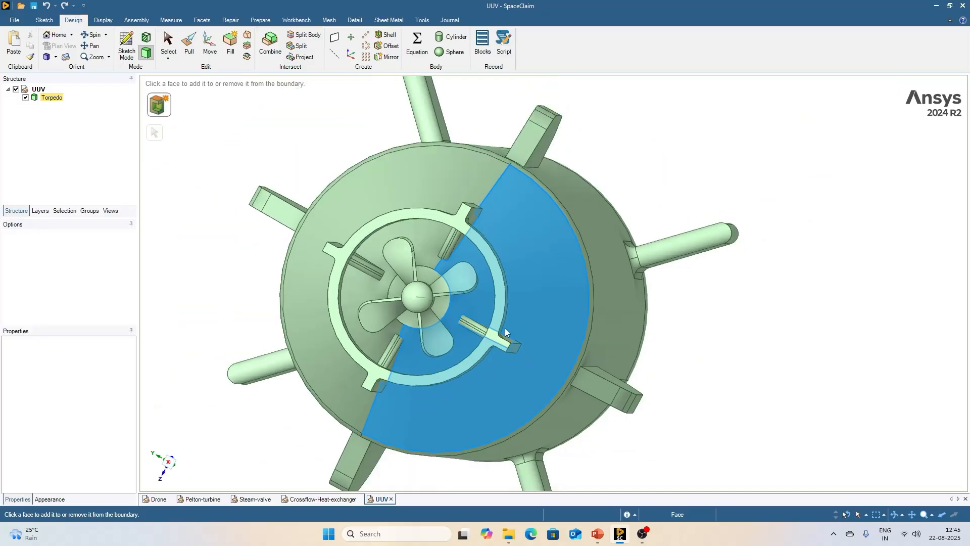
{"action": "left_click", "coordinate": [169, 463]}
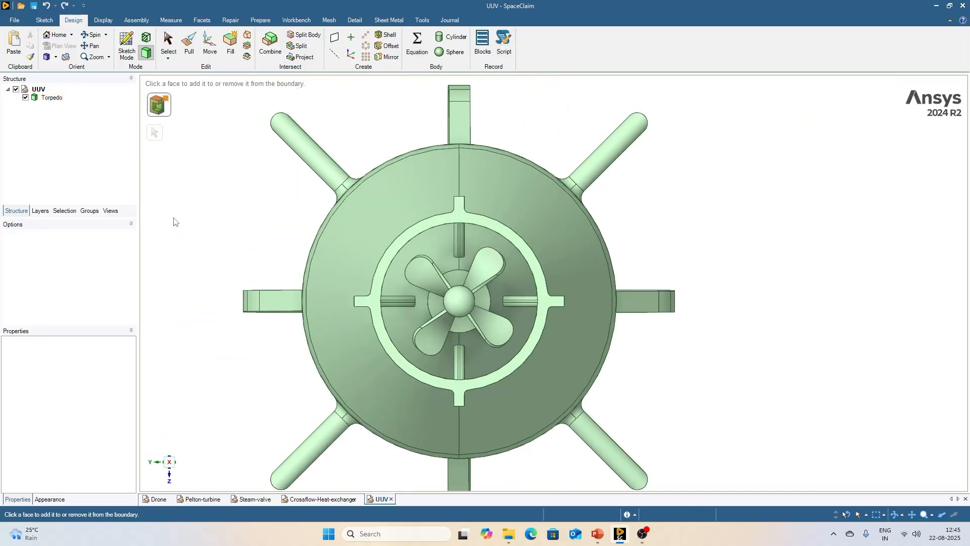
- Select the propeller's faces with the Using Box mode by enclosing the blades and hub inside the shroud ring
{"action": "left_click", "coordinate": [168, 59]}
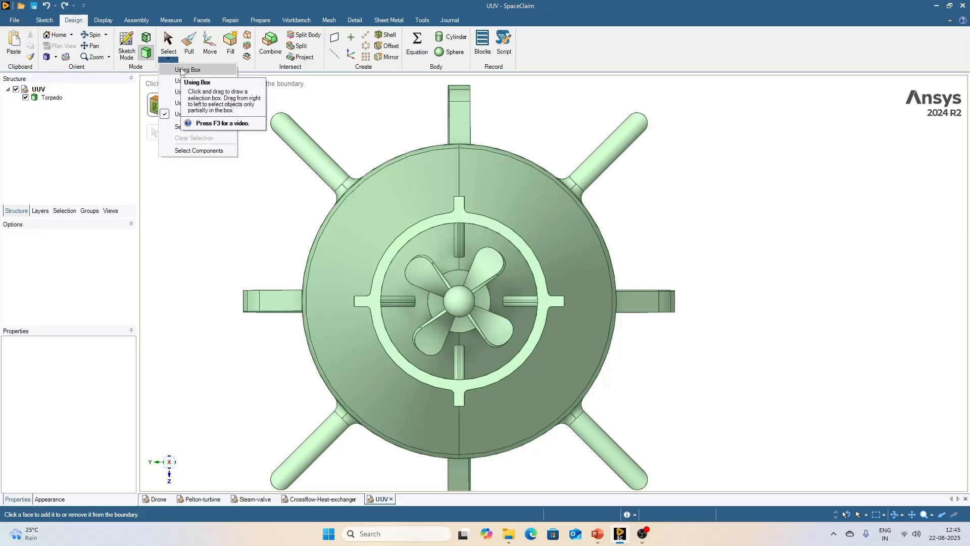
{"action": "left_click", "coordinate": [182, 70]}
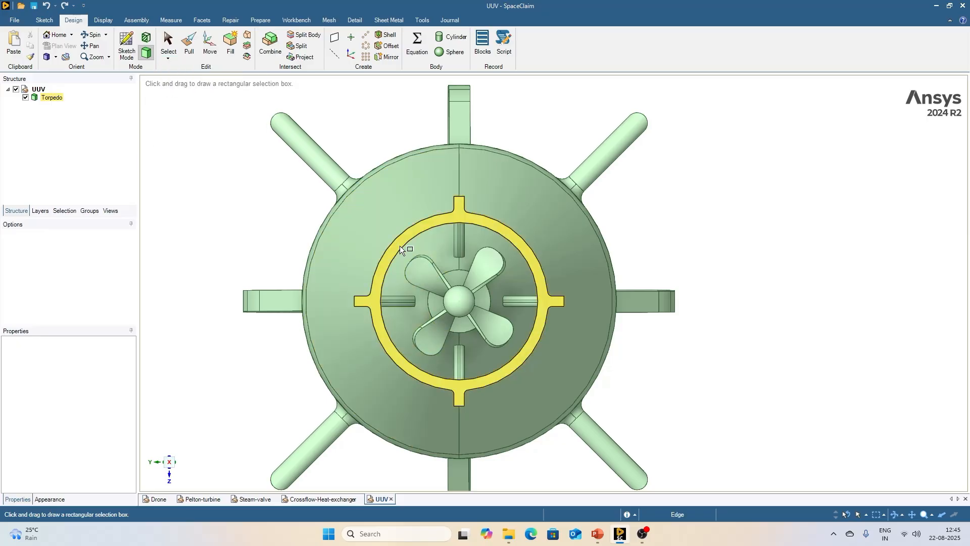
{"action": "left_click_drag", "start_coordinate": [398, 242], "coordinate": [521, 357]}
{"action": "key", "text": "f"}
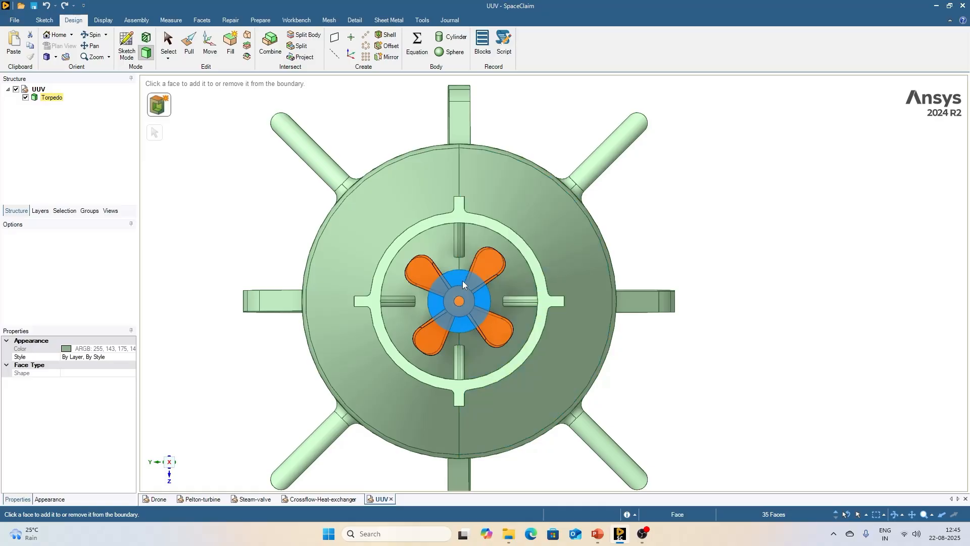
- Inspect the selected propeller faces from an oblique angle and clear the selection
{"action": "middle_click_drag", "start_coordinate": [463, 281], "coordinate": [466, 314]}
{"action": "scroll", "coordinate": [460, 287], "scroll_direction": "up", "scroll_amount": 2}
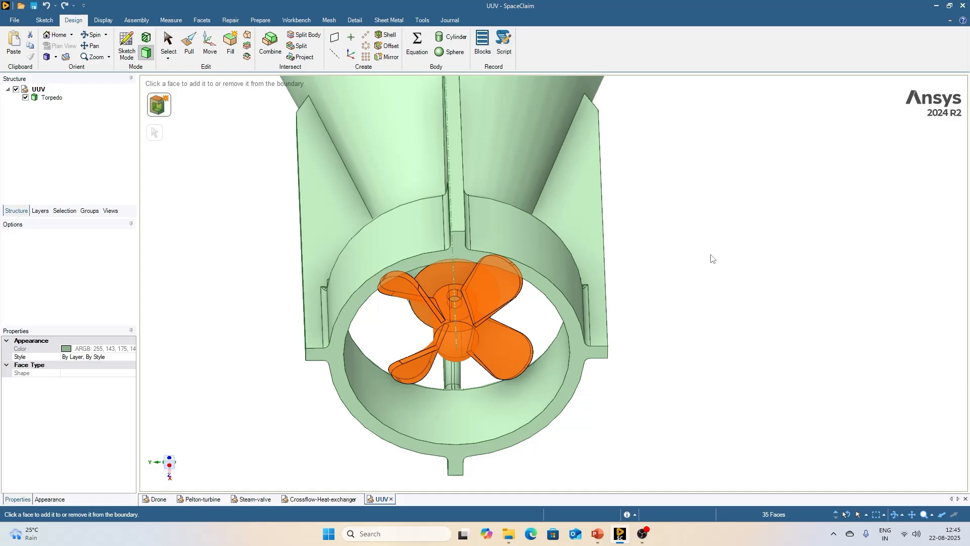
{"action": "scroll", "coordinate": [377, 276], "scroll_direction": "down", "scroll_amount": 2}
{"action": "mouse_move", "coordinate": [263, 294]}
{"action": "middle_mouse_down"}
{"action": "mouse_move", "coordinate": [264, 262]}
{"action": "mouse_move", "coordinate": [217, 313]}
{"action": "middle_mouse_up"}
{"action": "left_click", "coordinate": [287, 433]}
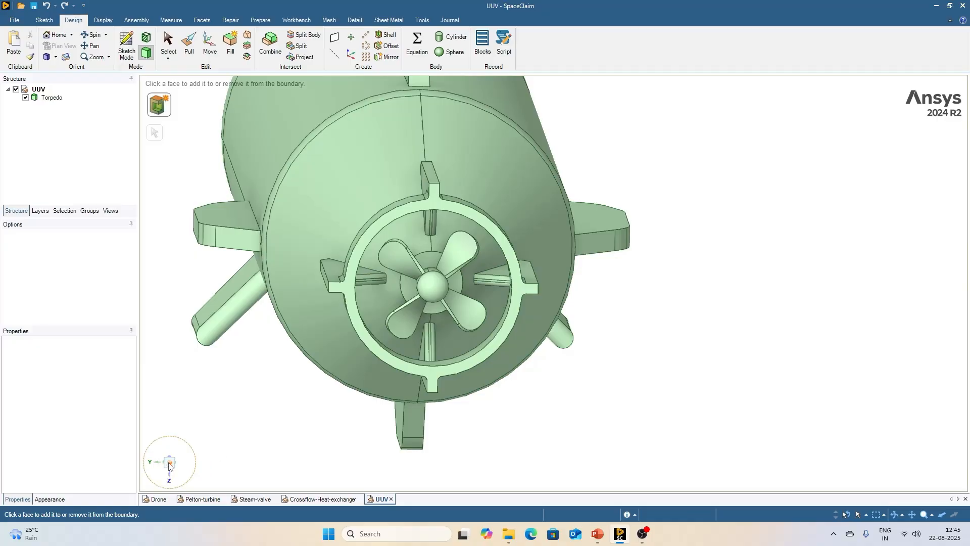
- Add both cylindrical faces of the propeller hub to the boundary in the Using Boundary mode
{"action": "left_click", "coordinate": [169, 463]}
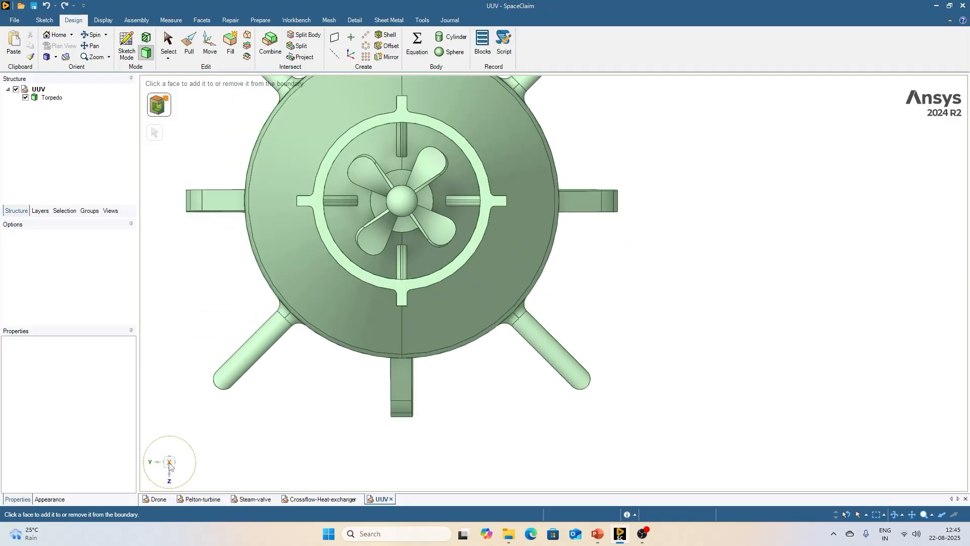
{"action": "left_click", "coordinate": [167, 58]}
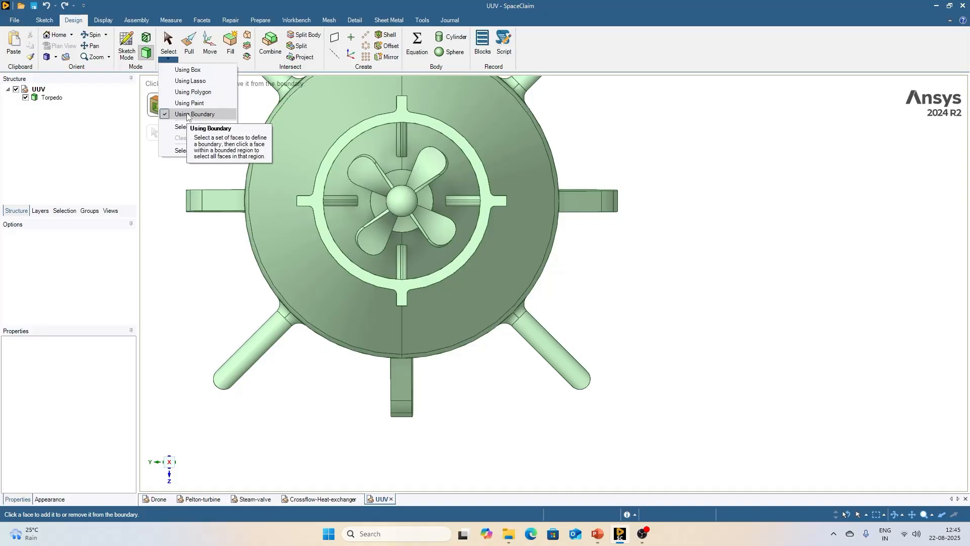
{"action": "left_click", "coordinate": [202, 305]}
{"action": "scroll", "coordinate": [635, 280], "scroll_direction": "down", "scroll_amount": 2}
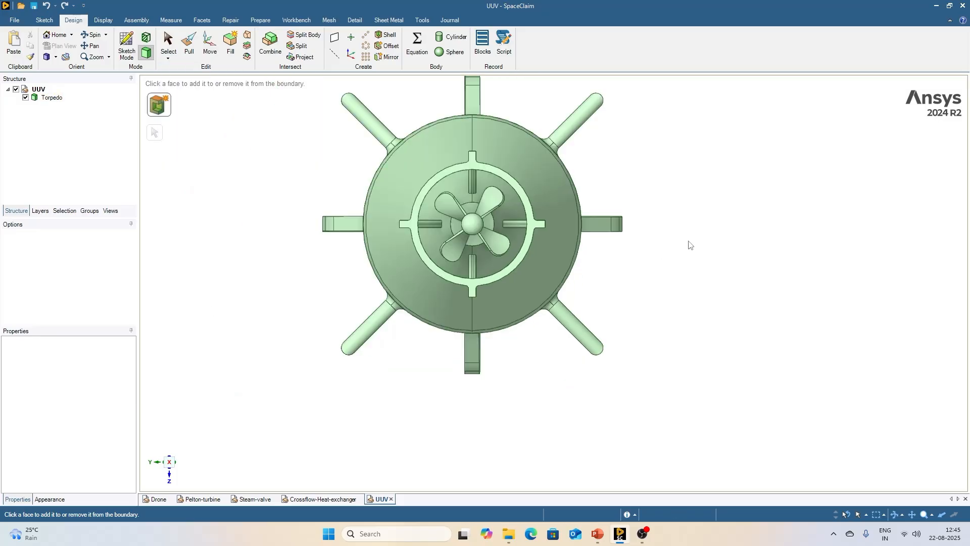
{"action": "middle_click_drag", "start_coordinate": [684, 252], "coordinate": [645, 274]}
{"action": "scroll", "coordinate": [312, 324], "scroll_direction": "up", "scroll_amount": 2}
{"action": "scroll", "coordinate": [335, 251], "scroll_direction": "up", "scroll_amount": 4}
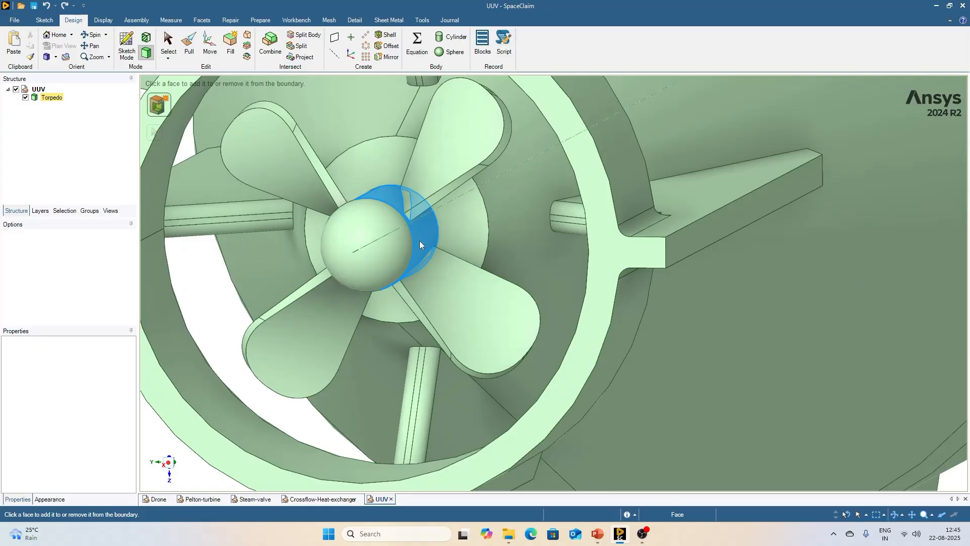
{"action": "scroll", "coordinate": [419, 241], "scroll_direction": "down", "scroll_amount": 4}
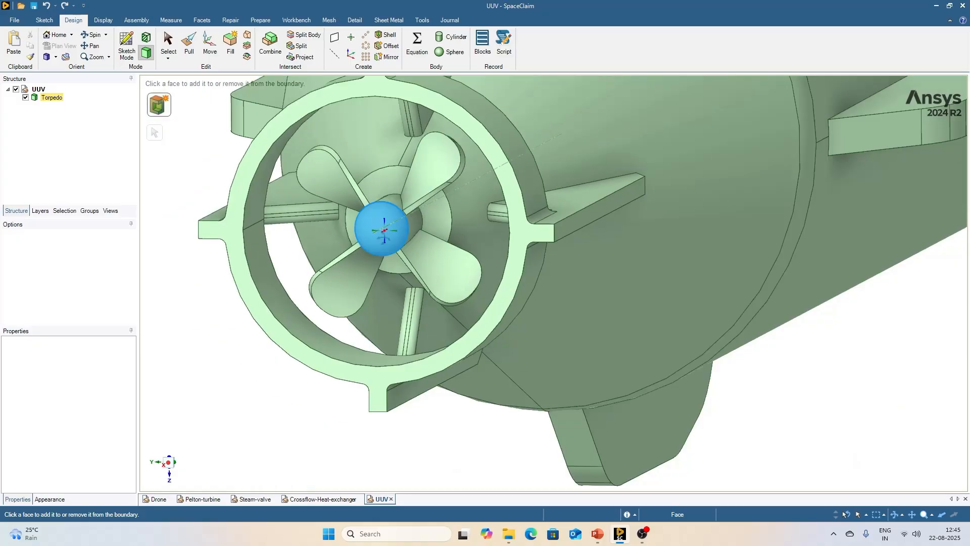
{"action": "middle_click_drag", "start_coordinate": [419, 240], "coordinate": [376, 172]}
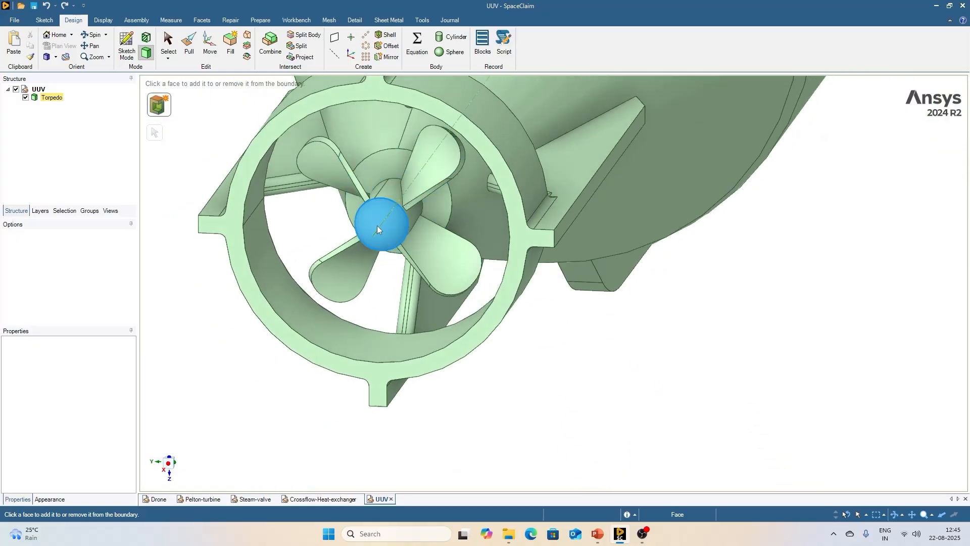
{"action": "scroll", "coordinate": [402, 193], "scroll_direction": "up", "scroll_amount": 3}
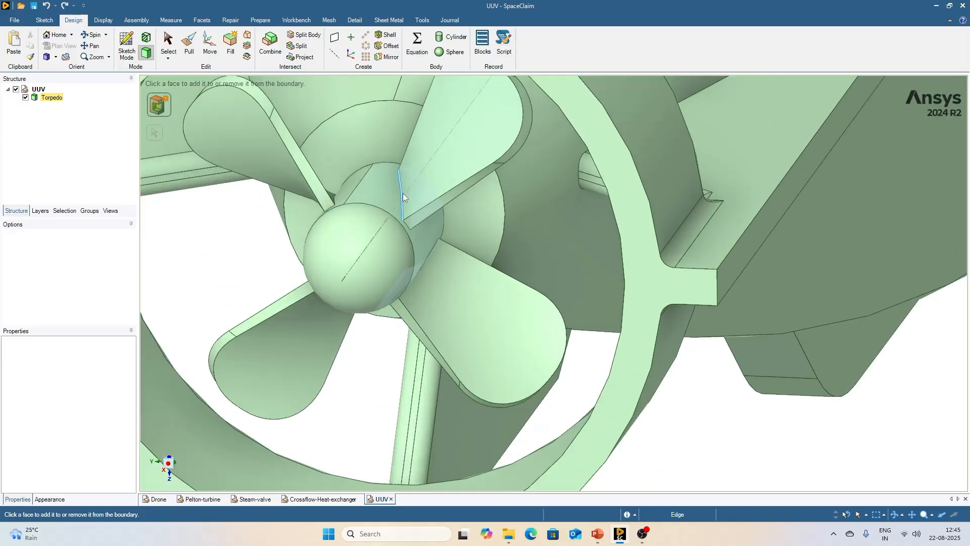
{"action": "left_click", "coordinate": [386, 190]}
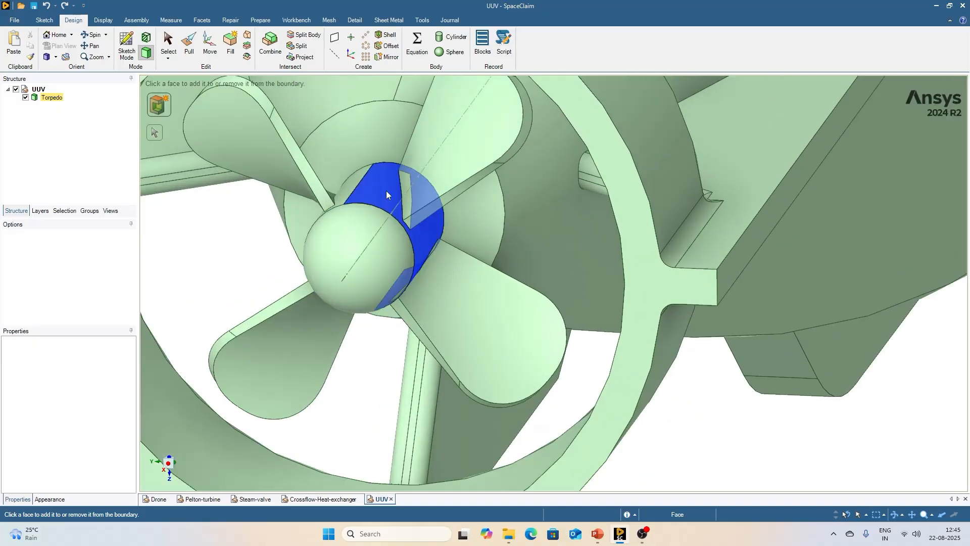
{"action": "left_click", "coordinate": [347, 189]}
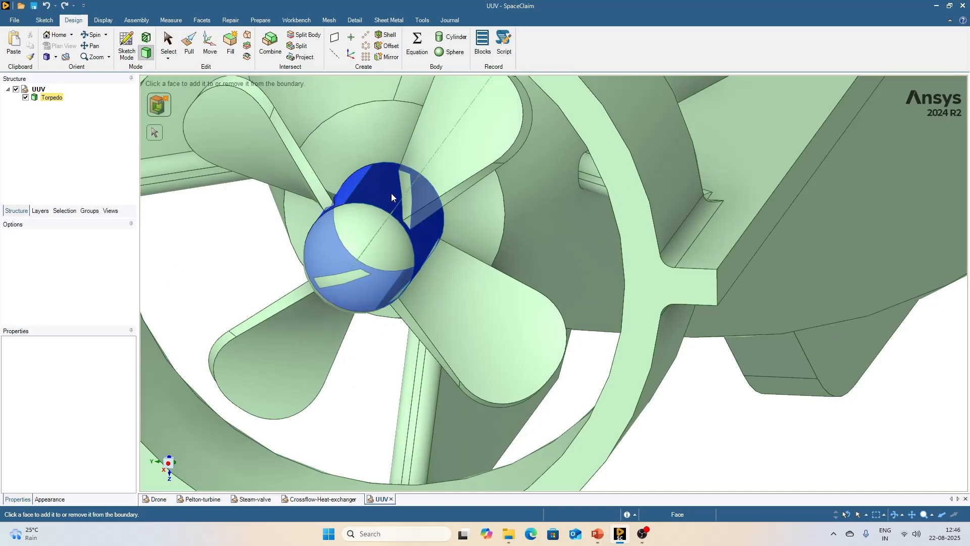
- Inspect the hub faces in the boundary, clear them and restart the Using Boundary selection mode
{"action": "scroll", "coordinate": [390, 200], "scroll_direction": "down", "scroll_amount": 3}
{"action": "mouse_move", "coordinate": [389, 202]}
{"action": "middle_mouse_down"}
{"action": "mouse_move", "coordinate": [328, 202]}
{"action": "mouse_move", "coordinate": [411, 195]}
{"action": "middle_mouse_up"}
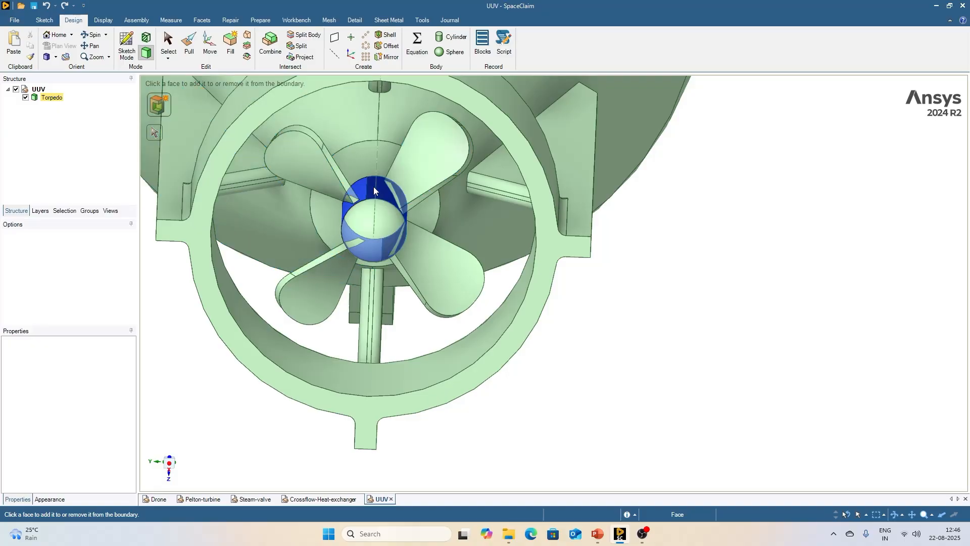
{"action": "scroll", "coordinate": [374, 190], "scroll_direction": "down", "scroll_amount": 2}
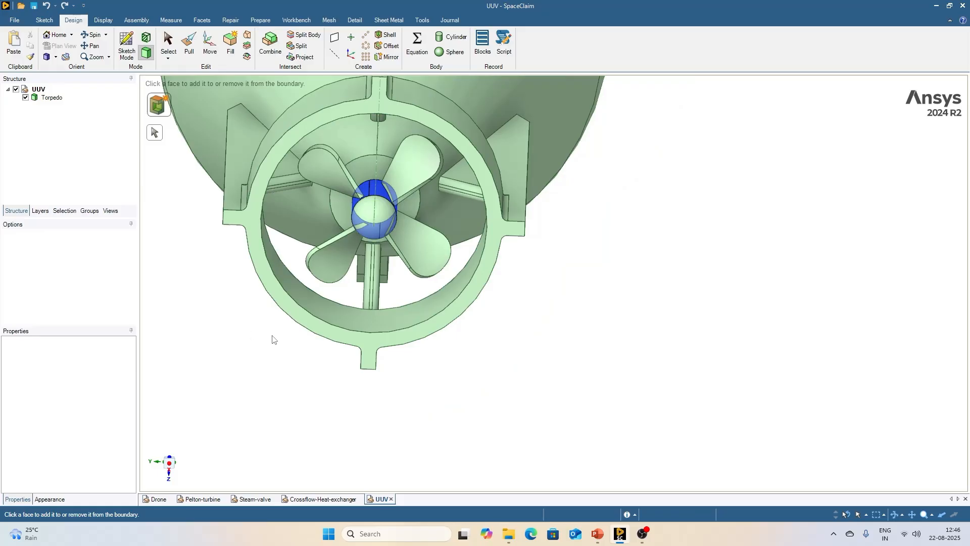
{"action": "left_click", "coordinate": [468, 348]}
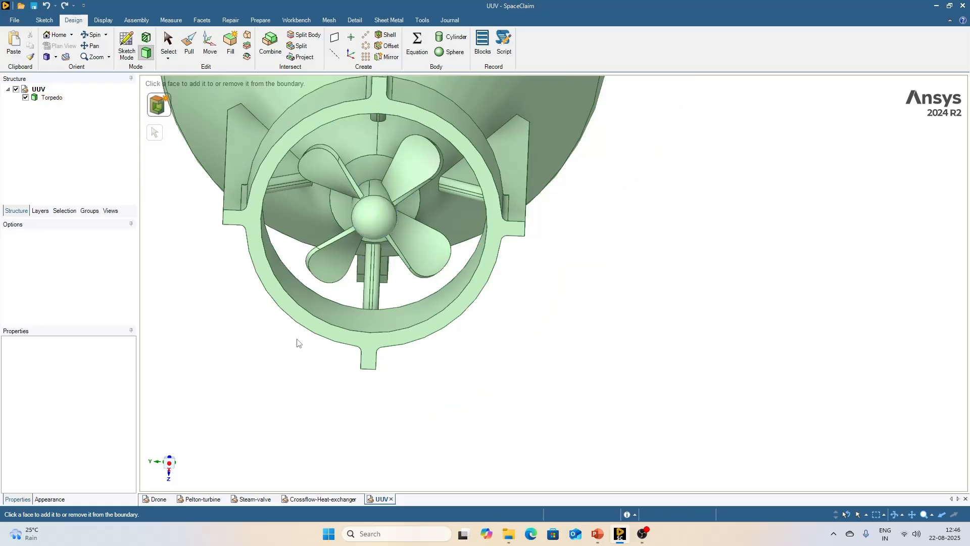
{"action": "left_click", "coordinate": [168, 58]}
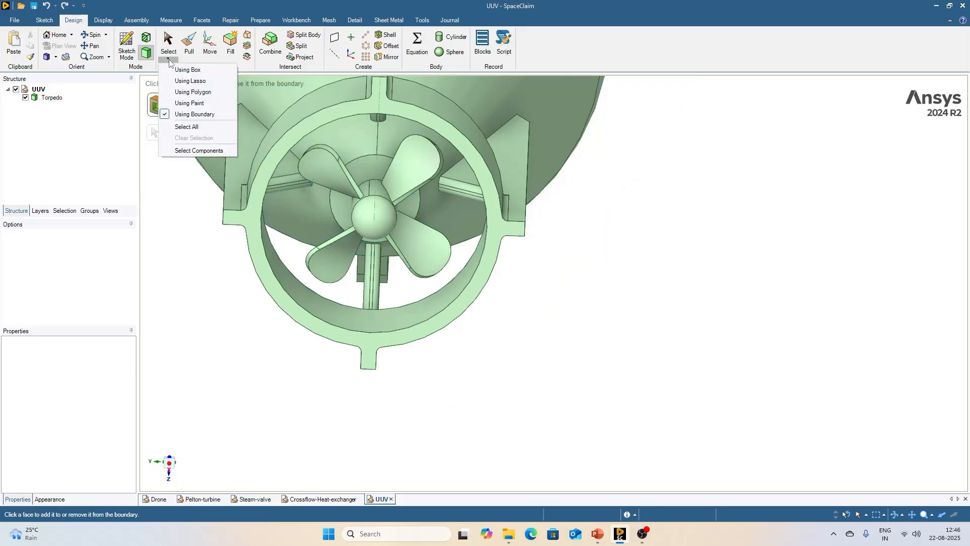
{"action": "left_click", "coordinate": [192, 114]}
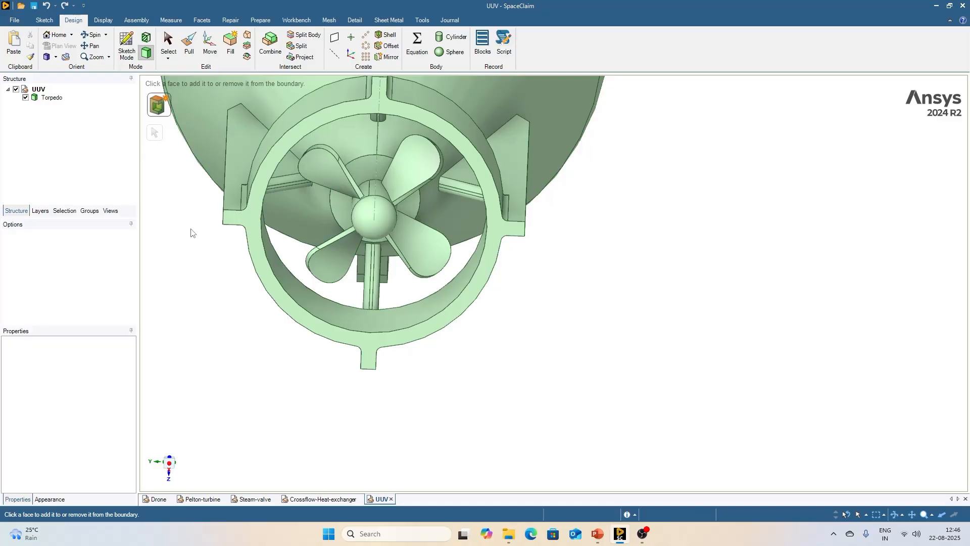
- Add the propeller hub's cylindrical faces to the boundary and switch to selecting faces within it
{"action": "scroll", "coordinate": [268, 195], "scroll_direction": "up", "scroll_amount": 3}
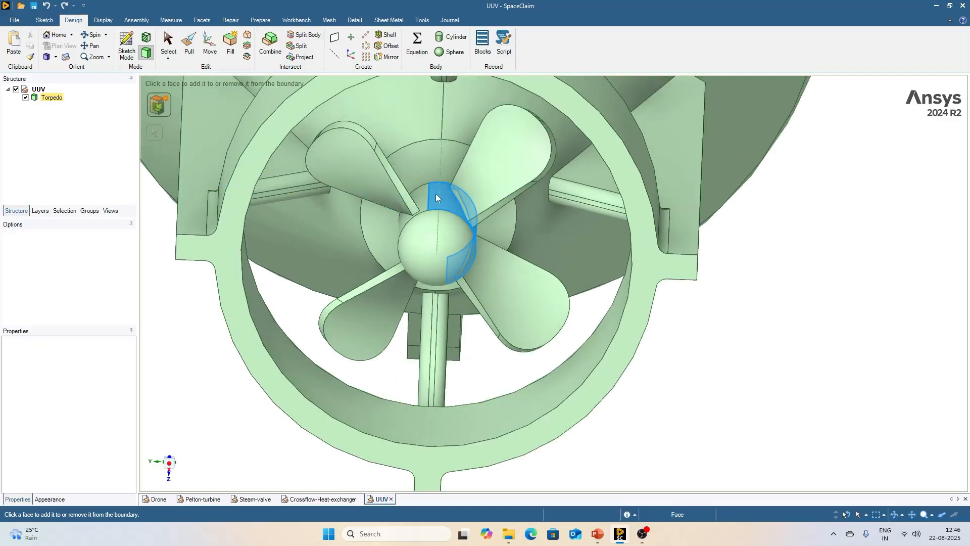
{"action": "left_click", "coordinate": [420, 196]}
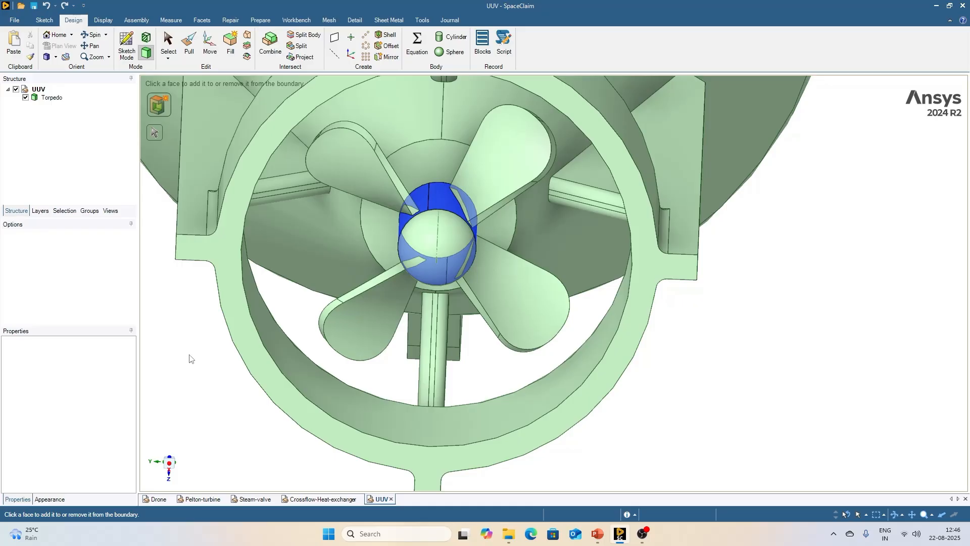
{"action": "left_click", "coordinate": [156, 135]}
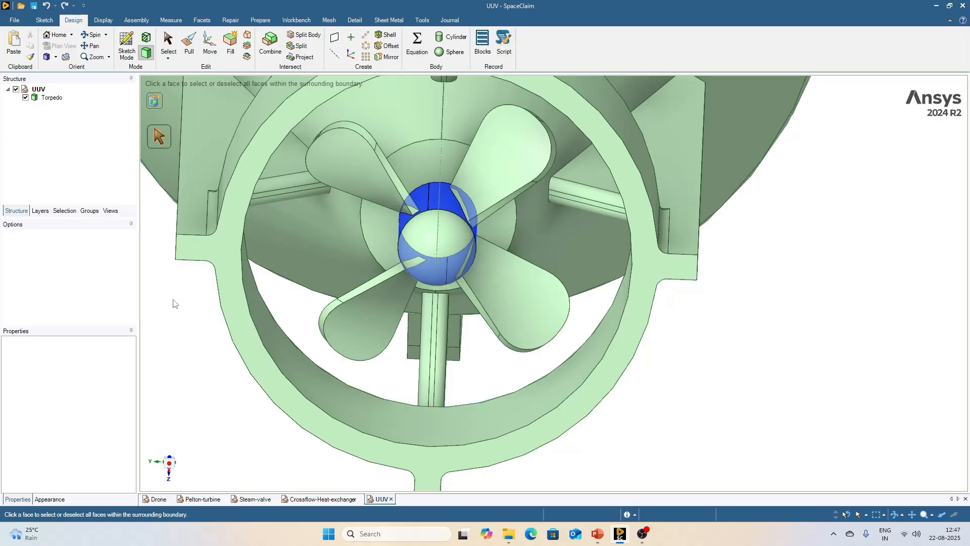
- Select all faces of the four propeller blades enclosed by the hub boundary
{"action": "left_click", "coordinate": [353, 151]}
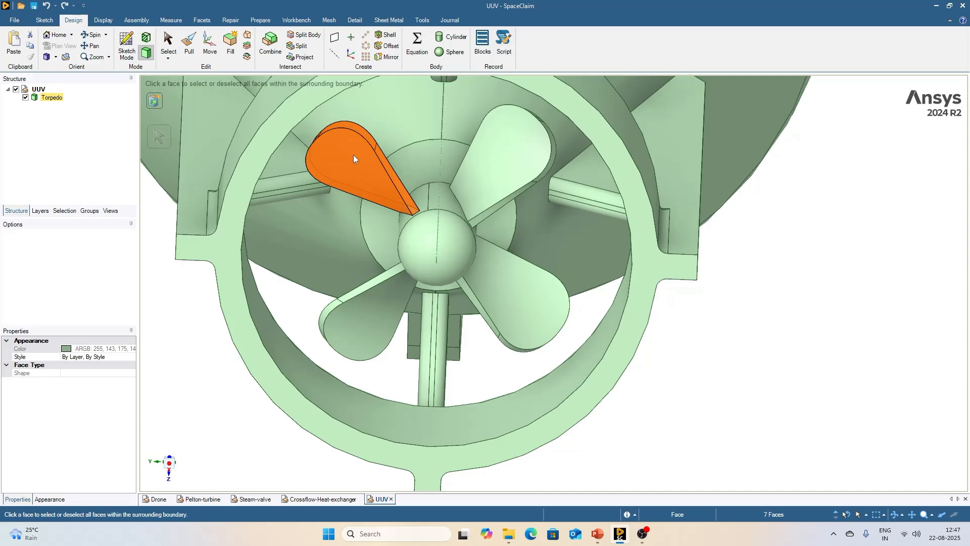
{"action": "left_click", "coordinate": [493, 158]}
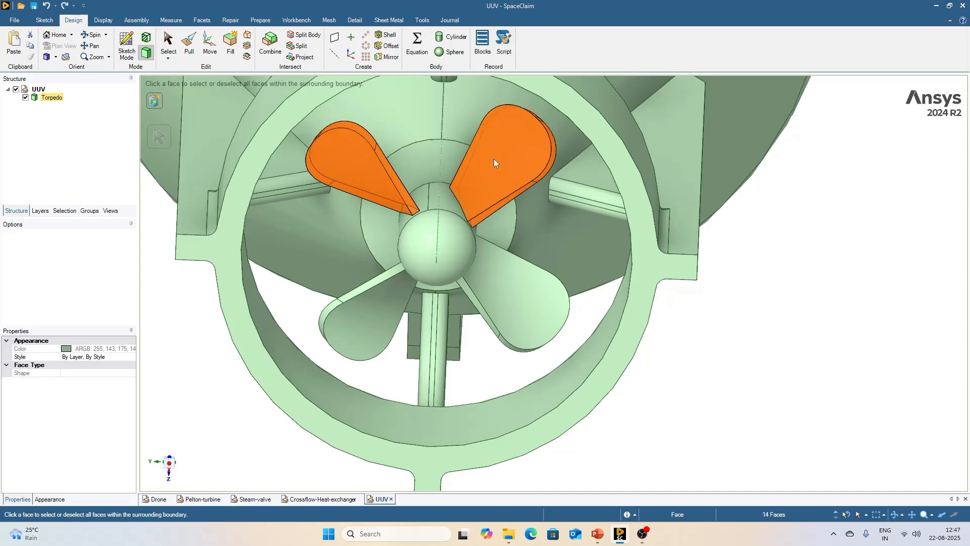
{"action": "left_click", "coordinate": [526, 290]}
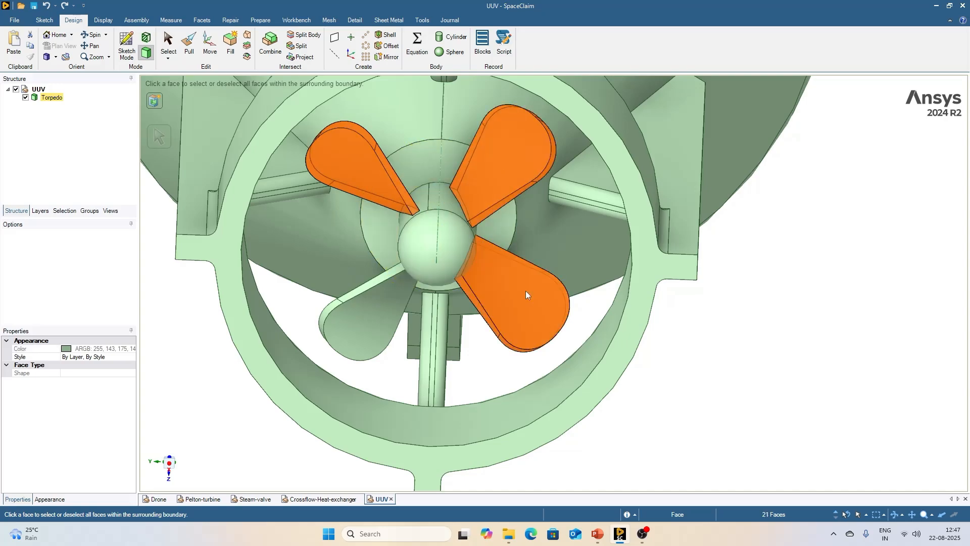
{"action": "left_click", "coordinate": [380, 316]}
{"action": "scroll", "coordinate": [535, 225], "scroll_direction": "down", "scroll_amount": 3}
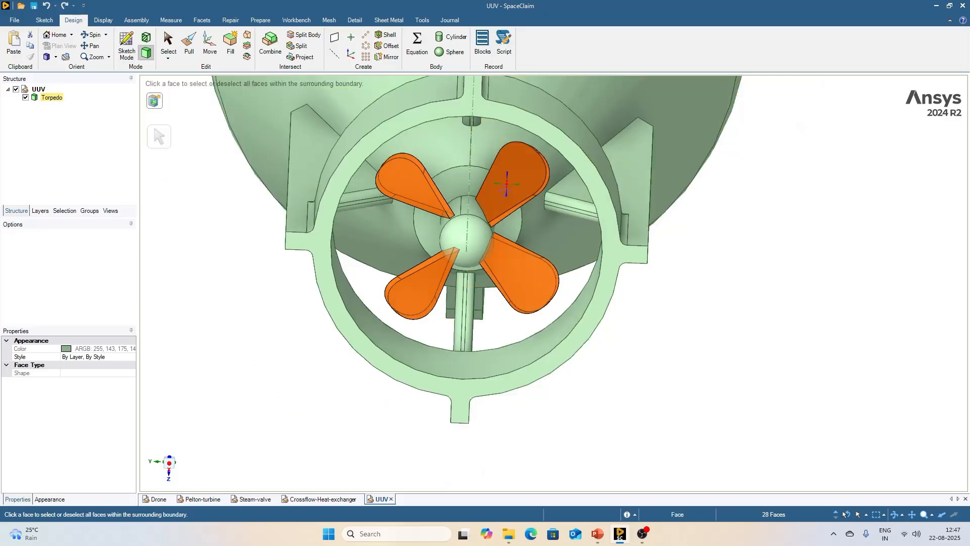
- Inspect the selected propeller blades from other angles and clear the selection
{"action": "middle_click_drag", "start_coordinate": [507, 184], "coordinate": [503, 209]}
{"action": "scroll", "coordinate": [502, 209], "scroll_direction": "down", "scroll_amount": 1}
{"action": "scroll", "coordinate": [265, 362], "scroll_direction": "down", "scroll_amount": 2}
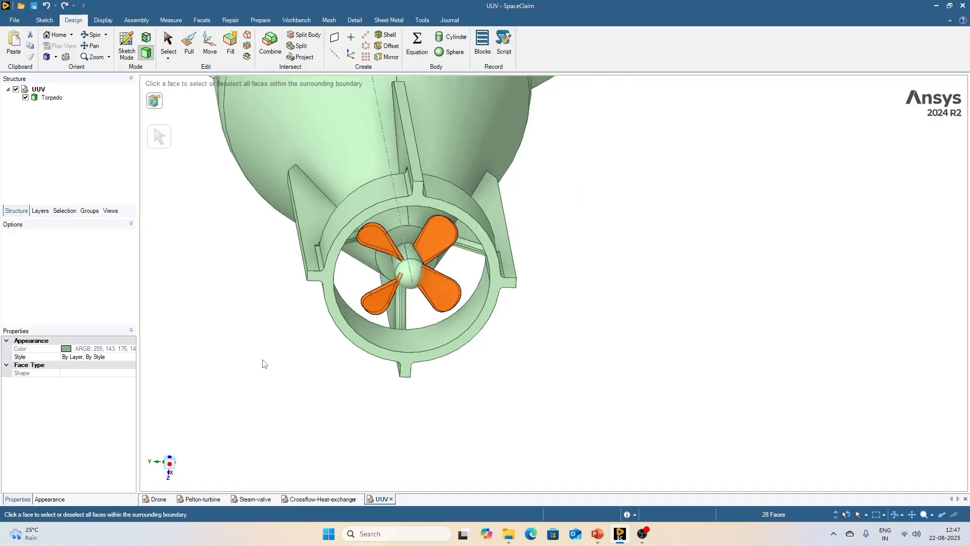
{"action": "scroll", "coordinate": [285, 368], "scroll_direction": "down", "scroll_amount": 1}
{"action": "middle_click_drag", "start_coordinate": [531, 304], "coordinate": [532, 336]}
{"action": "left_click", "coordinate": [531, 335]}
- Examine the long side fins along the UUV's cylindrical hull from several angles
{"action": "left_click", "coordinate": [566, 189]}
{"action": "scroll", "coordinate": [457, 217], "scroll_direction": "up", "scroll_amount": 5}
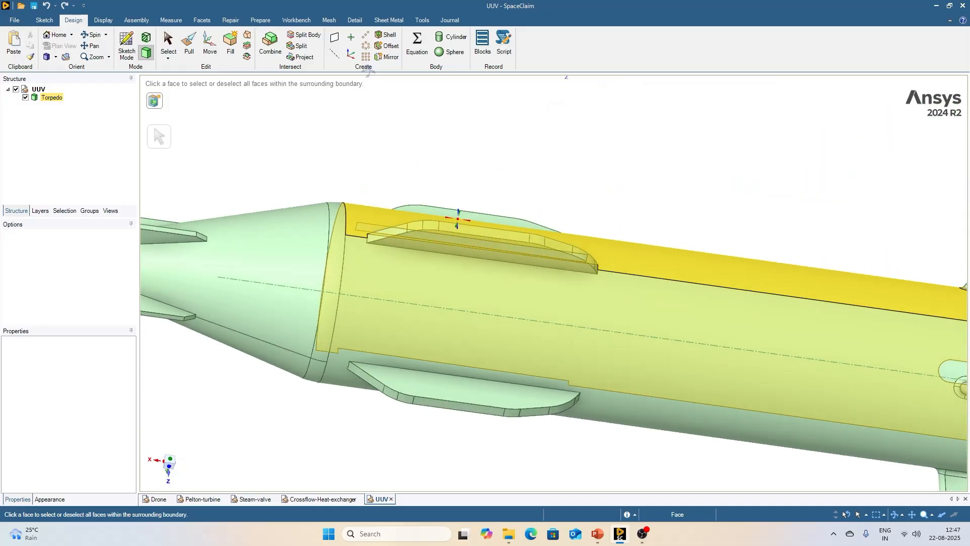
{"action": "middle_click_drag", "start_coordinate": [368, 72], "coordinate": [566, 158]}
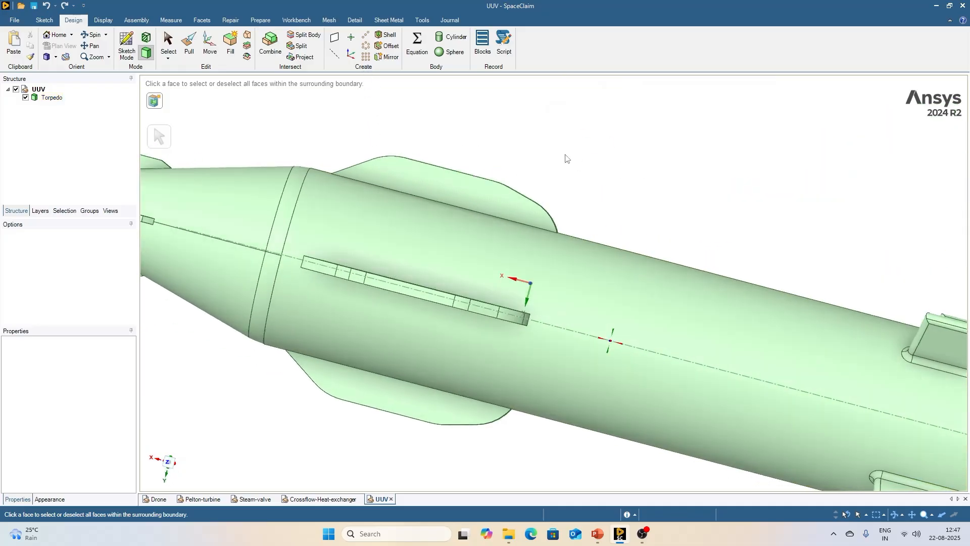
{"action": "middle_click_drag", "start_coordinate": [273, 163], "coordinate": [448, 209]}
{"action": "left_click", "coordinate": [447, 208]}
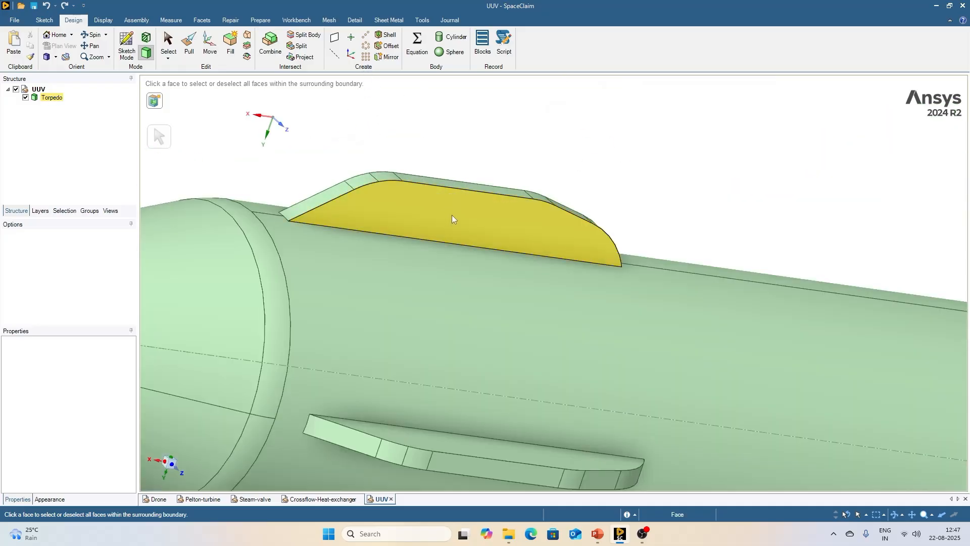
{"action": "left_click", "coordinate": [340, 194]}
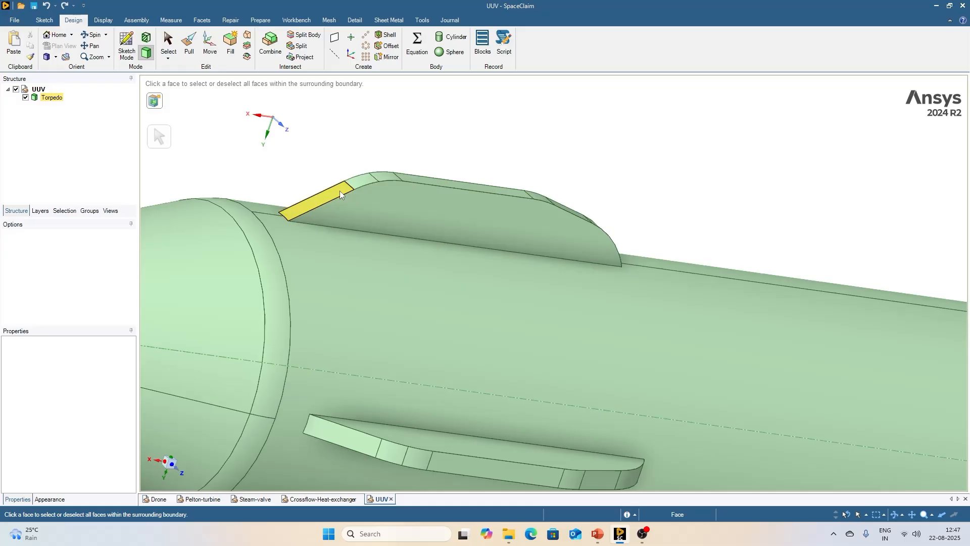
{"action": "scroll", "coordinate": [446, 155], "scroll_direction": "down", "scroll_amount": 3}
{"action": "mouse_move", "coordinate": [455, 116]}
{"action": "middle_mouse_down"}
{"action": "mouse_move", "coordinate": [448, 141]}
{"action": "mouse_move", "coordinate": [452, 118]}
{"action": "middle_mouse_up"}
{"action": "left_click", "coordinate": [356, 262]}
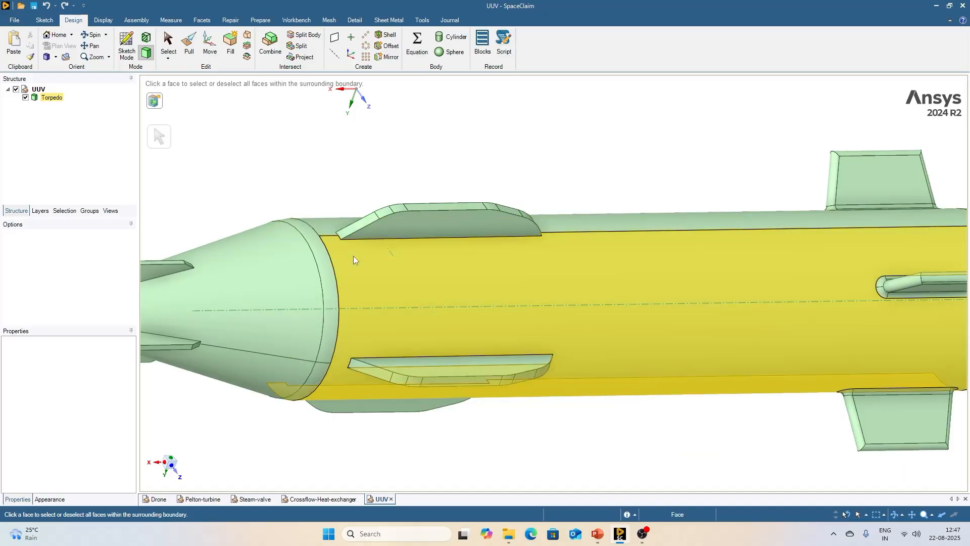
- Restart the Using Boundary selection mode and add the UUV hull's cylindrical faces to the boundary
{"action": "left_click", "coordinate": [168, 59]}
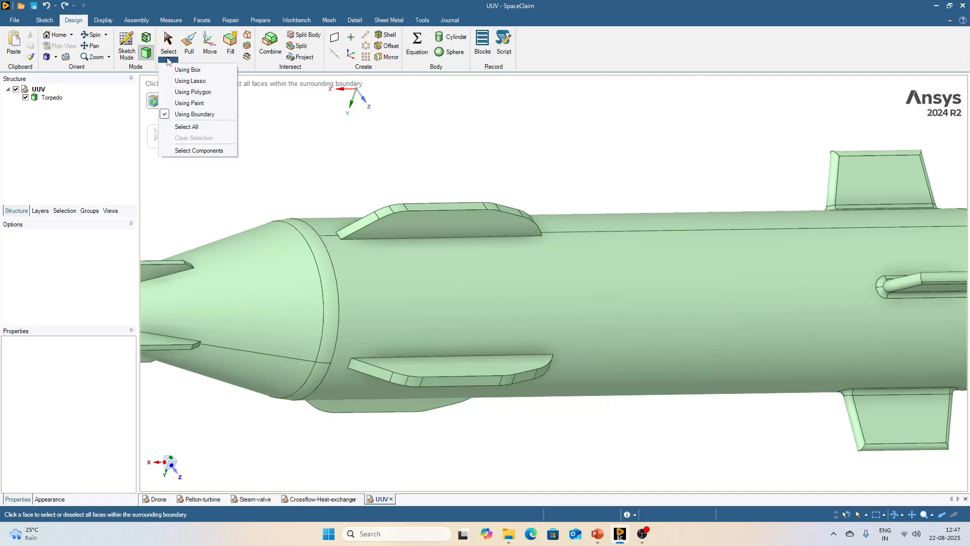
{"action": "left_click", "coordinate": [185, 114]}
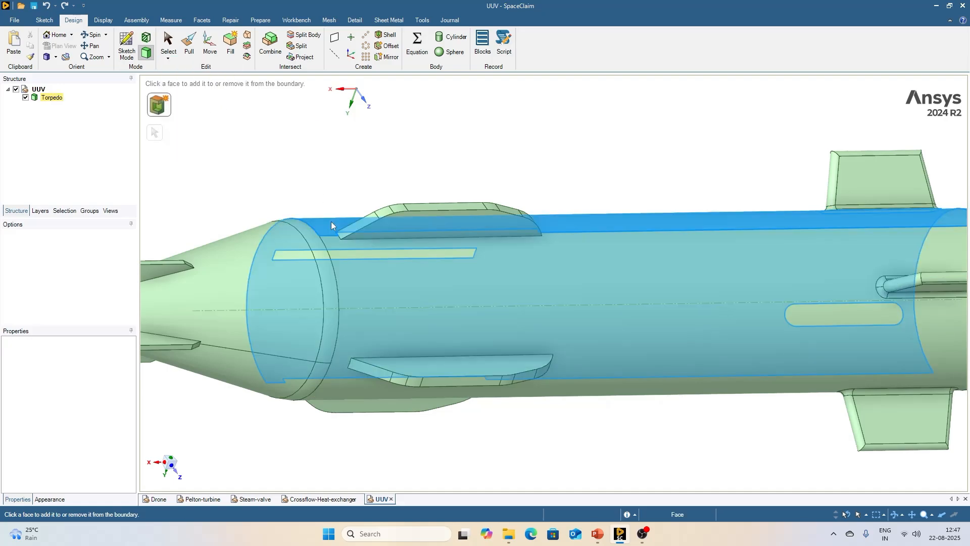
{"action": "left_click", "coordinate": [332, 221]}
{"action": "scroll", "coordinate": [328, 177], "scroll_direction": "down", "scroll_amount": 2}
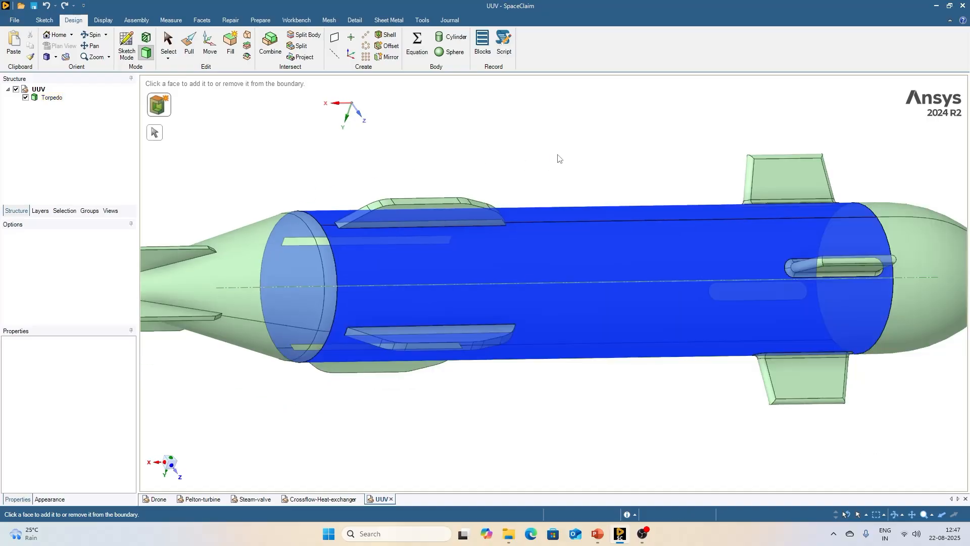
{"action": "mouse_move", "coordinate": [558, 156]}
{"action": "middle_mouse_down"}
{"action": "mouse_move", "coordinate": [595, 162]}
{"action": "mouse_move", "coordinate": [520, 152]}
{"action": "mouse_move", "coordinate": [405, 178]}
{"action": "middle_mouse_up"}
{"action": "scroll", "coordinate": [276, 145], "scroll_direction": "up", "scroll_amount": 2}
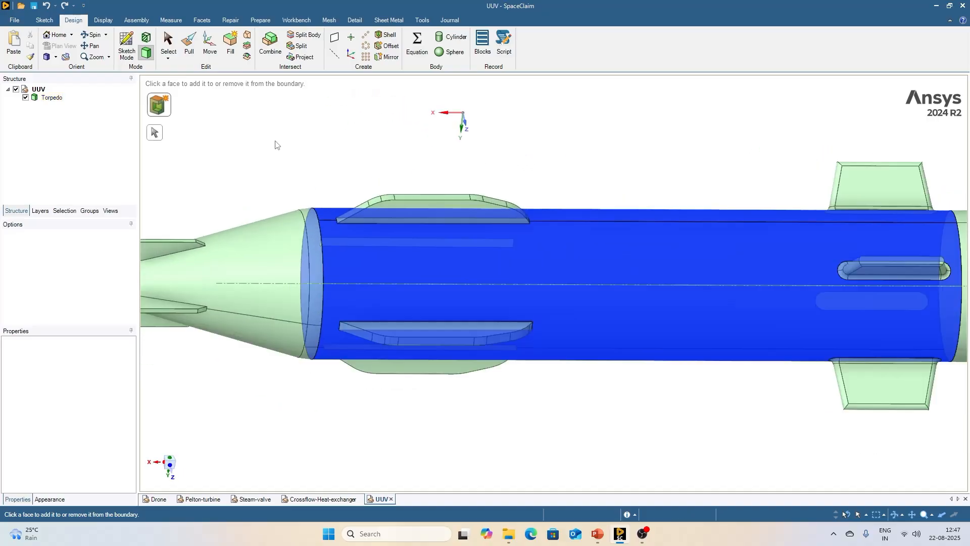
- Switch to selecting faces within the hull boundary and pick the long side fin
{"action": "key", "text": "Tab"}
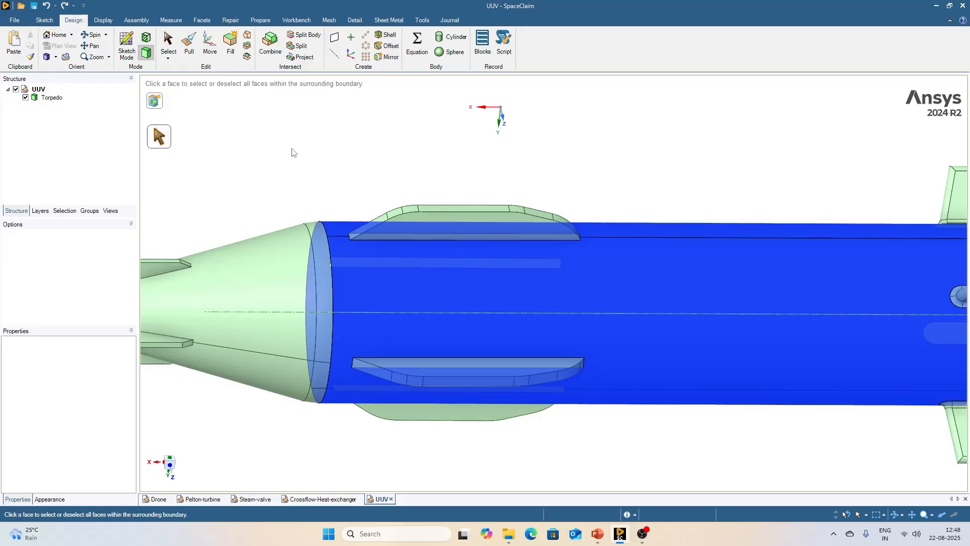
{"action": "left_click", "coordinate": [478, 210]}
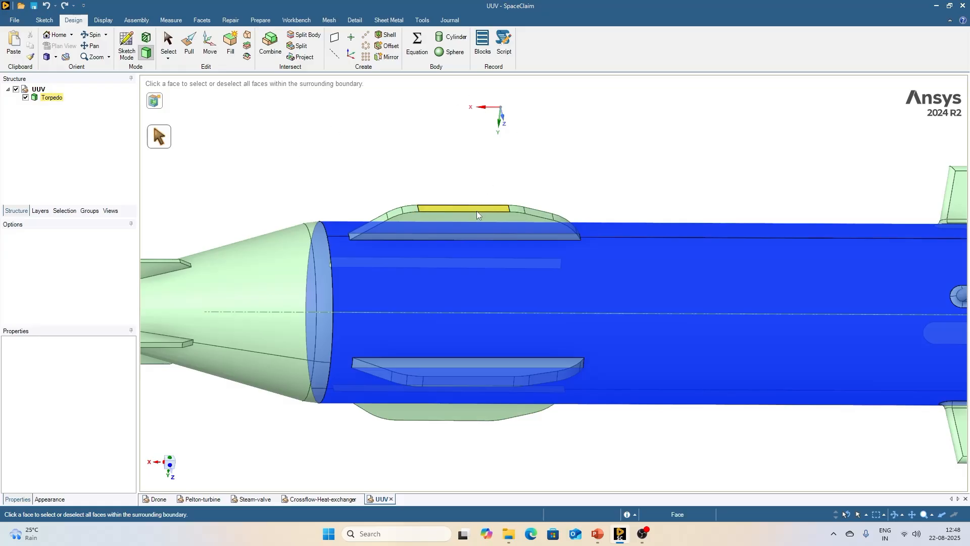
{"action": "left_click", "coordinate": [478, 209]}
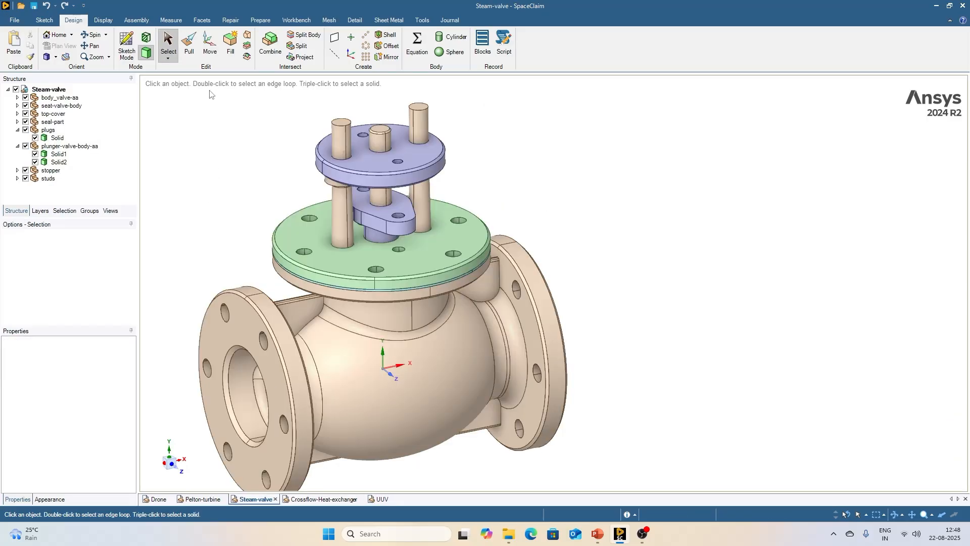
- Select all bodies of the steam valve assembly and clear the selection
{"action": "left_click", "coordinate": [168, 59]}
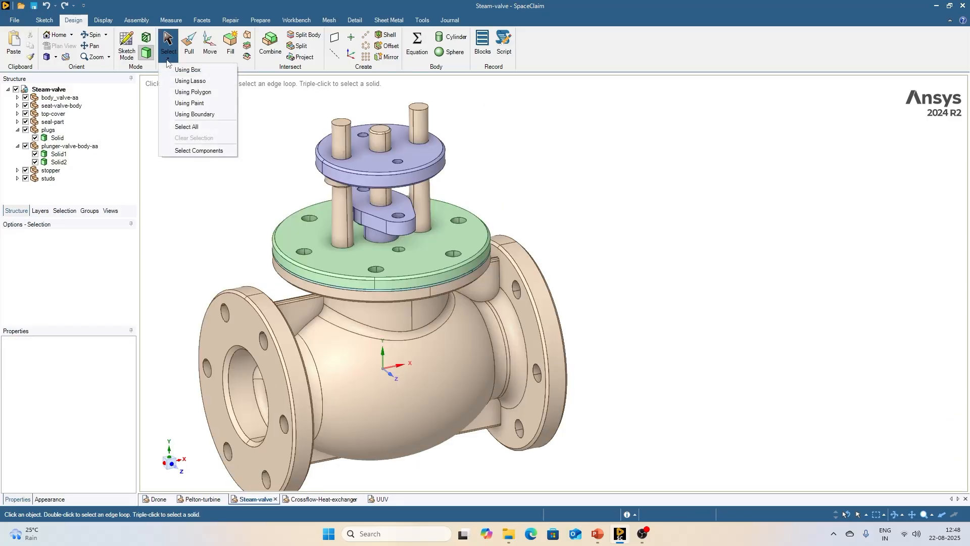
{"action": "left_click", "coordinate": [211, 130]}
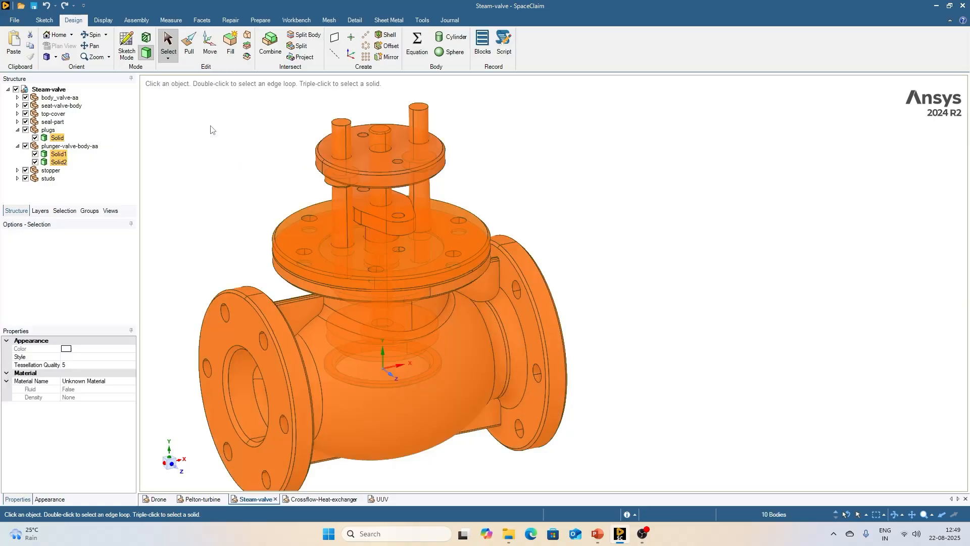
{"action": "left_click", "coordinate": [210, 130]}
- Select the plunger-valve-body-aa component in the steam valve's structure tree
{"action": "left_click", "coordinate": [169, 59]}
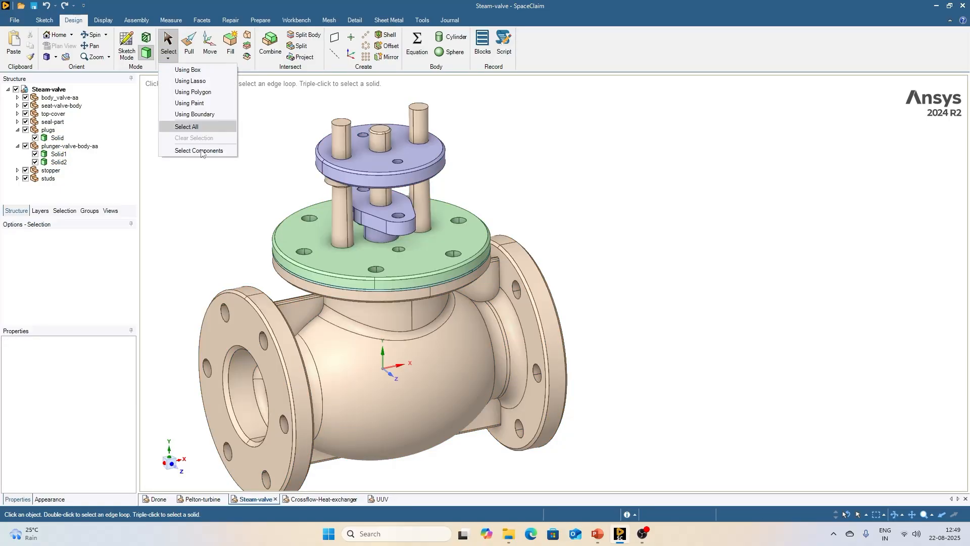
{"action": "left_click", "coordinate": [228, 154]}
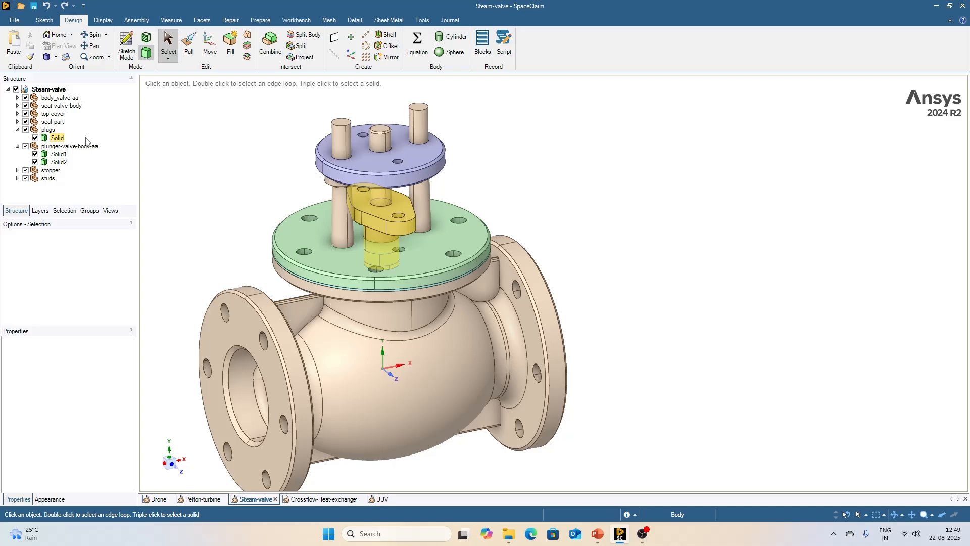
{"action": "left_click", "coordinate": [70, 147]}
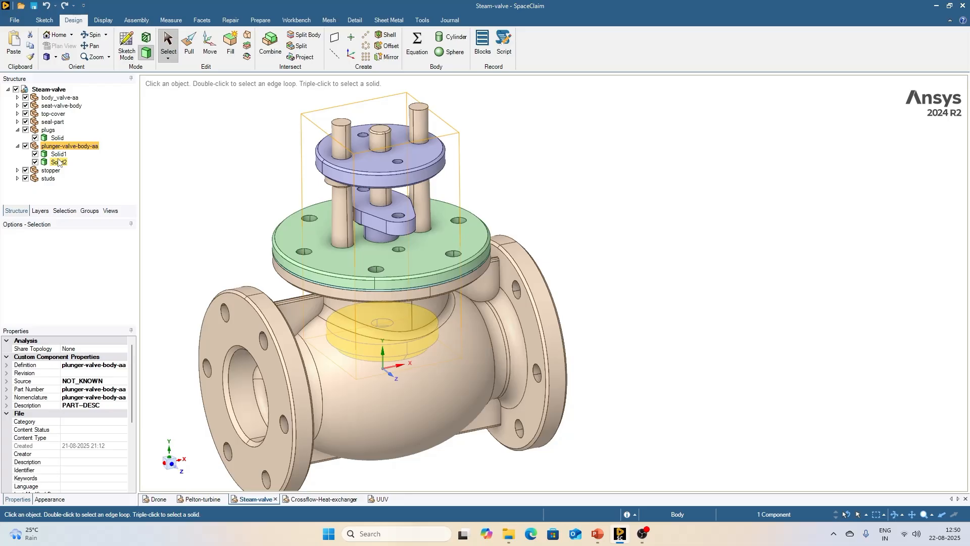
- Turn on Select Components and pick the plugs and plunger-valve-body-aa components in turn on the model
{"action": "left_click", "coordinate": [168, 58]}
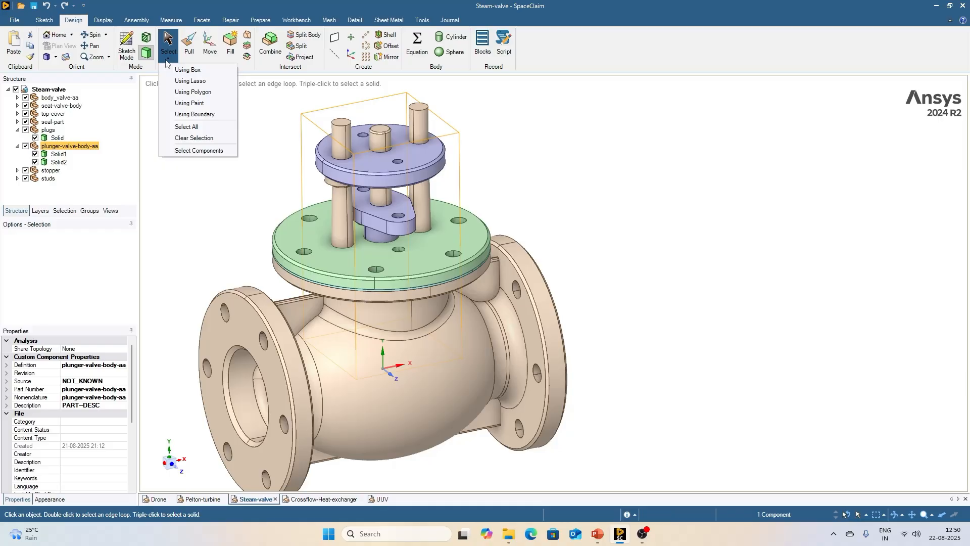
{"action": "left_click", "coordinate": [199, 151]}
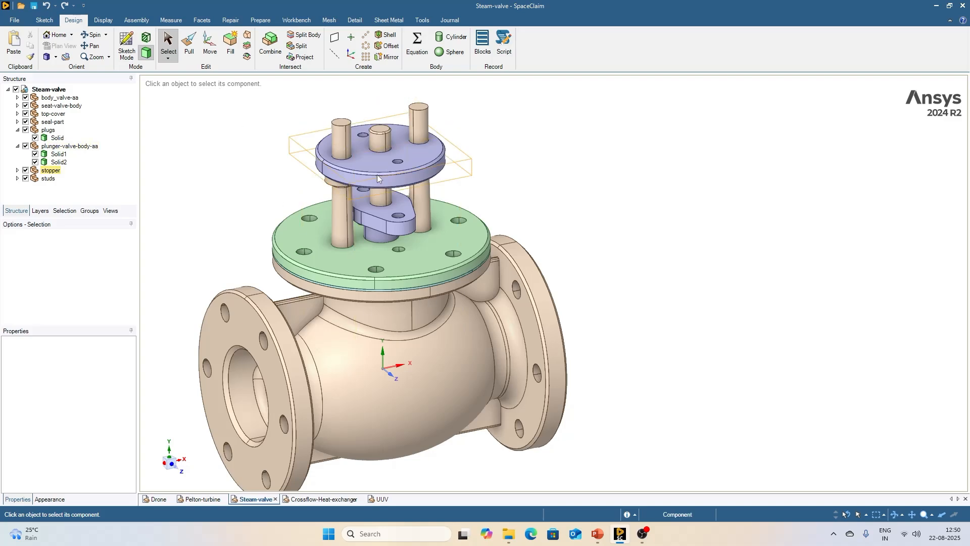
{"action": "left_click", "coordinate": [373, 218]}
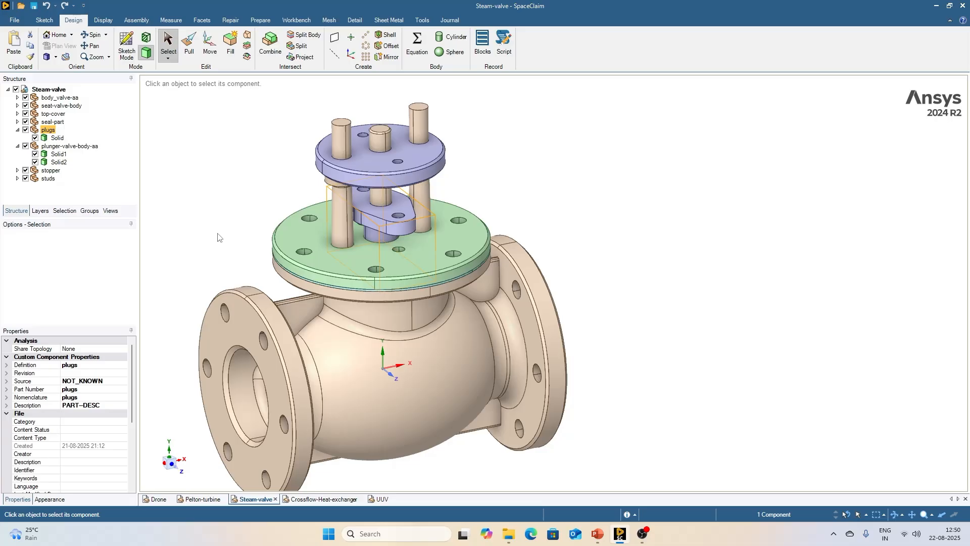
{"action": "left_click", "coordinate": [385, 141]}
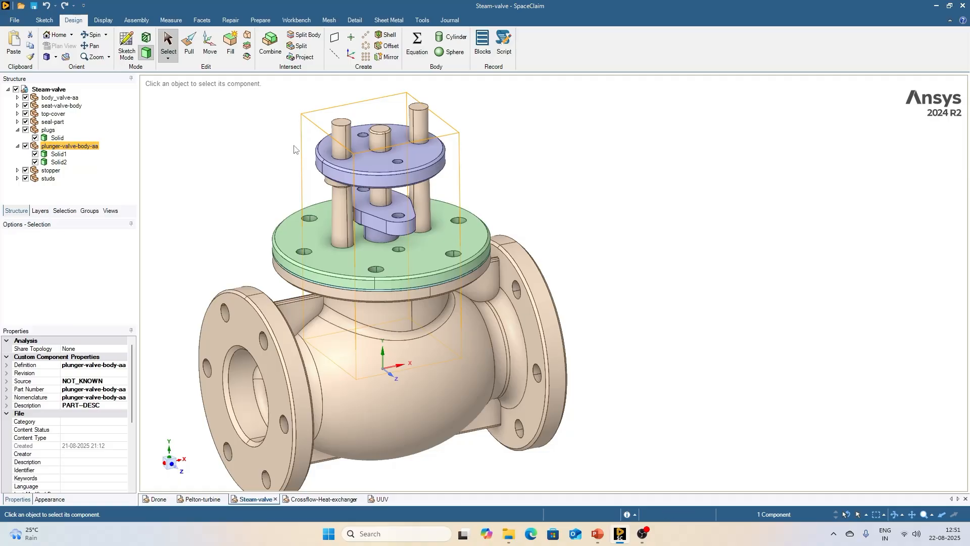
- Move the plunger-valve-body-aa component about 778 mm along the X axis, out of the valve
{"action": "left_click", "coordinate": [210, 48]}
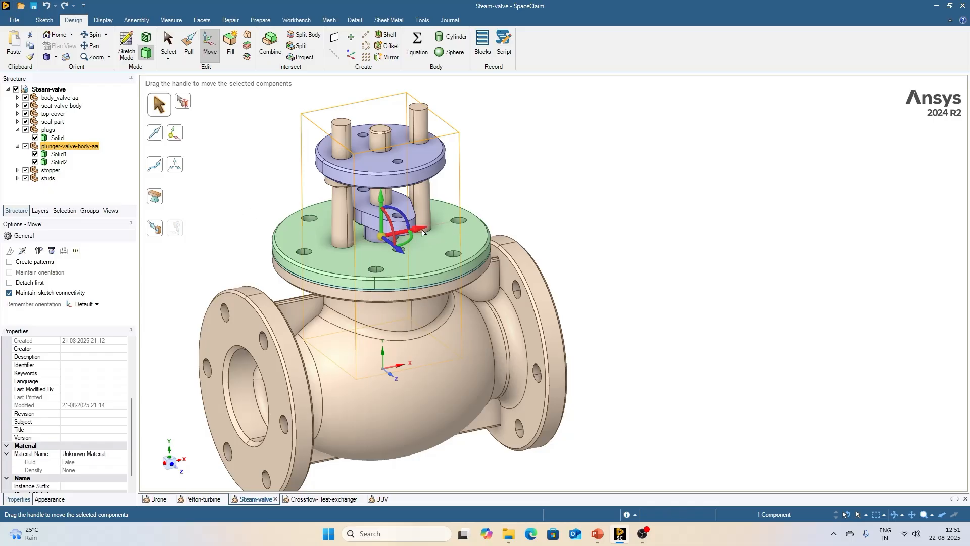
{"action": "scroll", "coordinate": [491, 234], "scroll_direction": "down", "scroll_amount": 1}
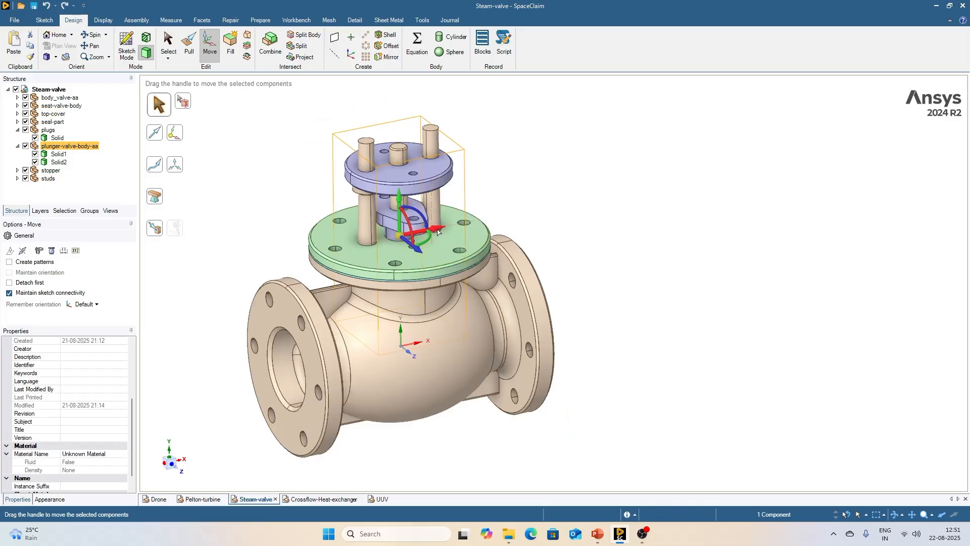
{"action": "left_click_drag", "start_coordinate": [438, 231], "coordinate": [696, 204]}
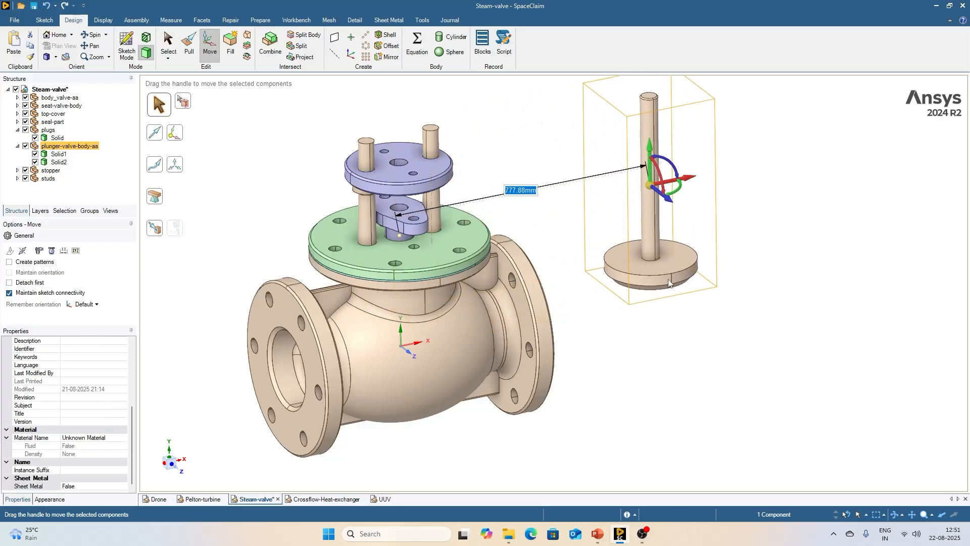
- Check the solids Solid2 and Solid1 of the moved plunger component and undo its move
{"action": "left_click", "coordinate": [57, 161]}
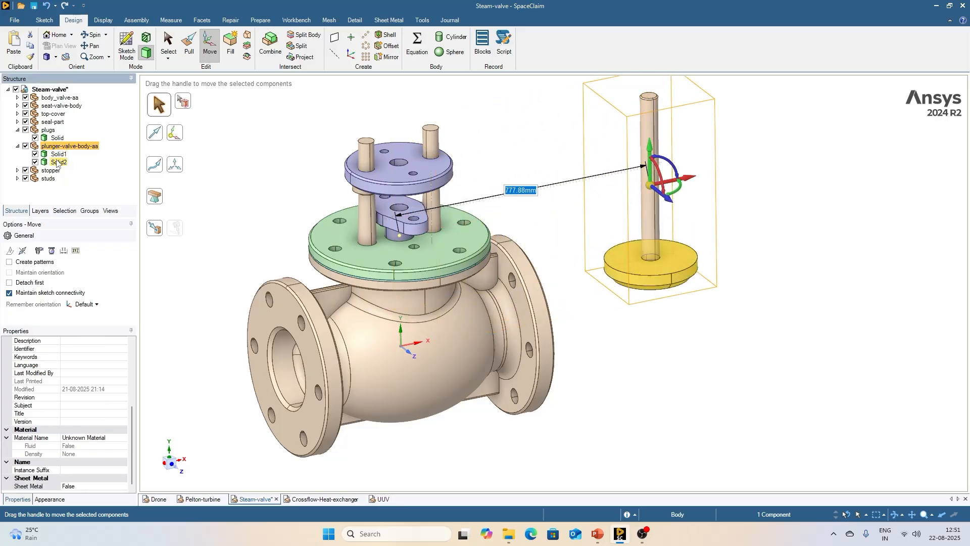
{"action": "left_click", "coordinate": [58, 154], "text": "ctrl"}
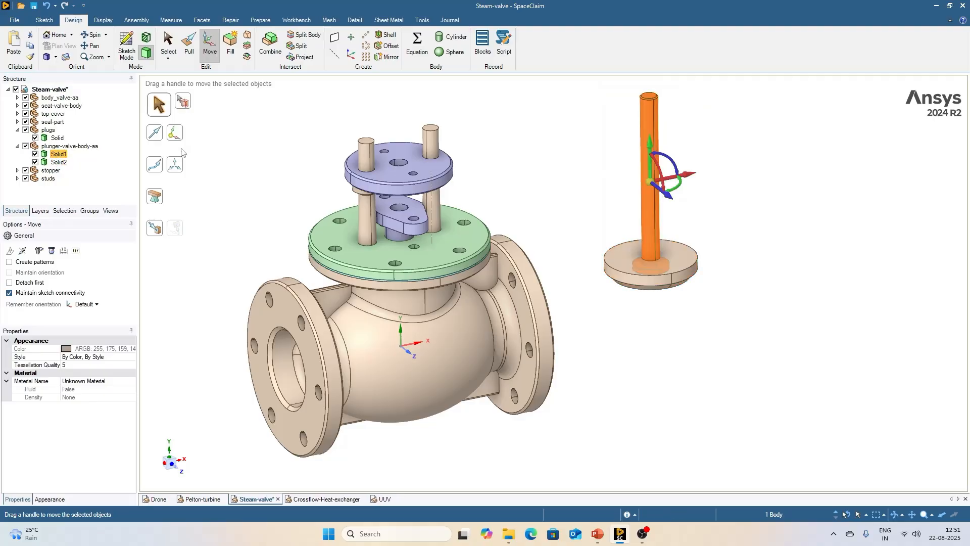
{"action": "left_click", "coordinate": [272, 140]}
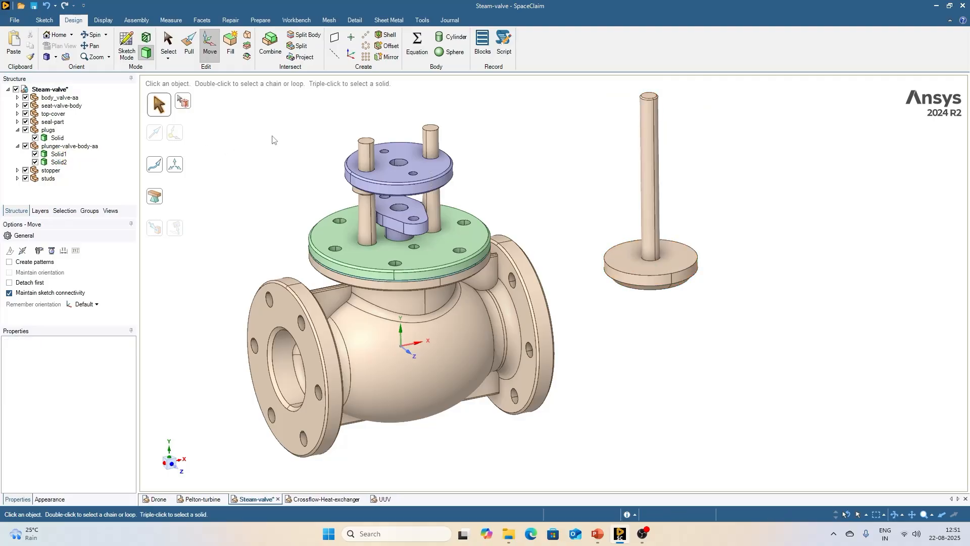
{"action": "key", "text": "ctrl+z"}
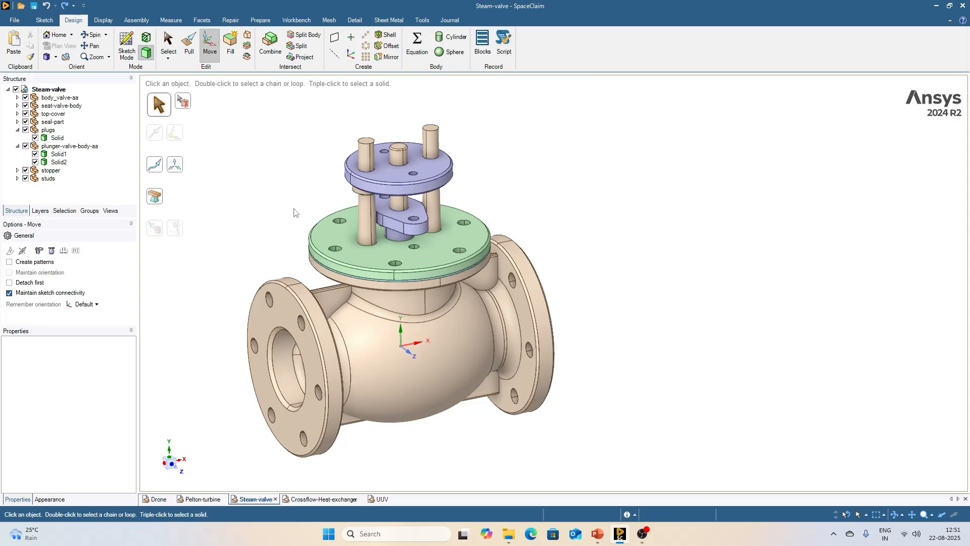
- Select the large rounded face of the valve body with the Move tool
{"action": "left_click", "coordinate": [390, 344]}
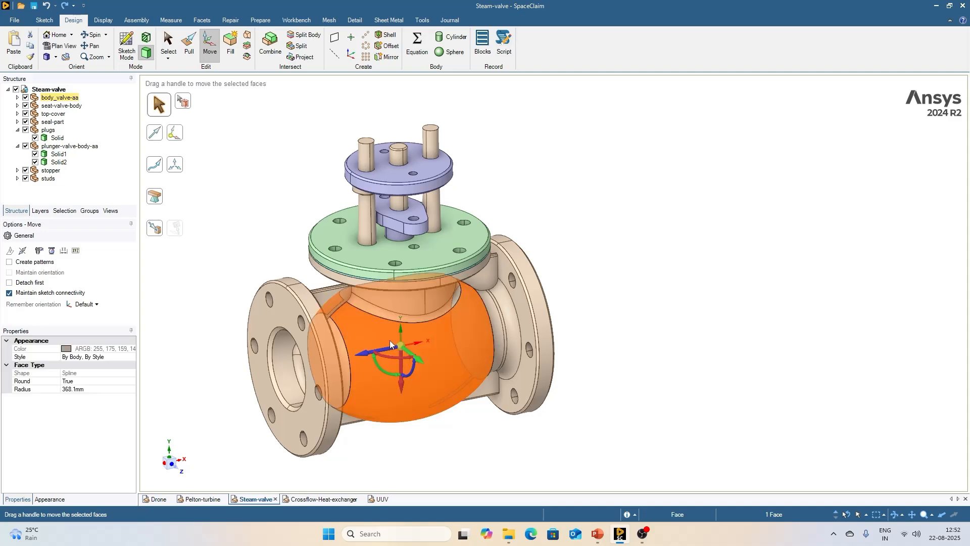